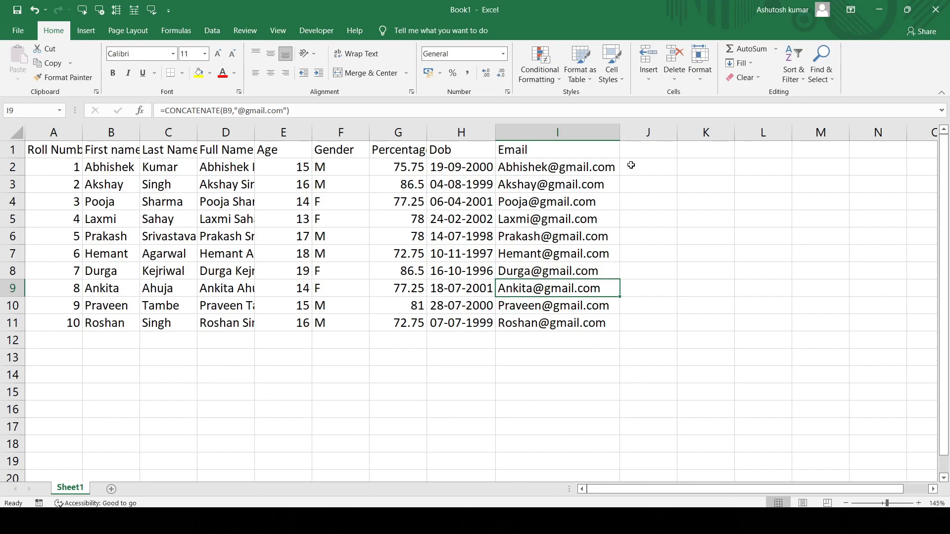
- Calculate the average age in cell J2 with the formula =AVERAGE(E2:E11)
double_click(656, 166)
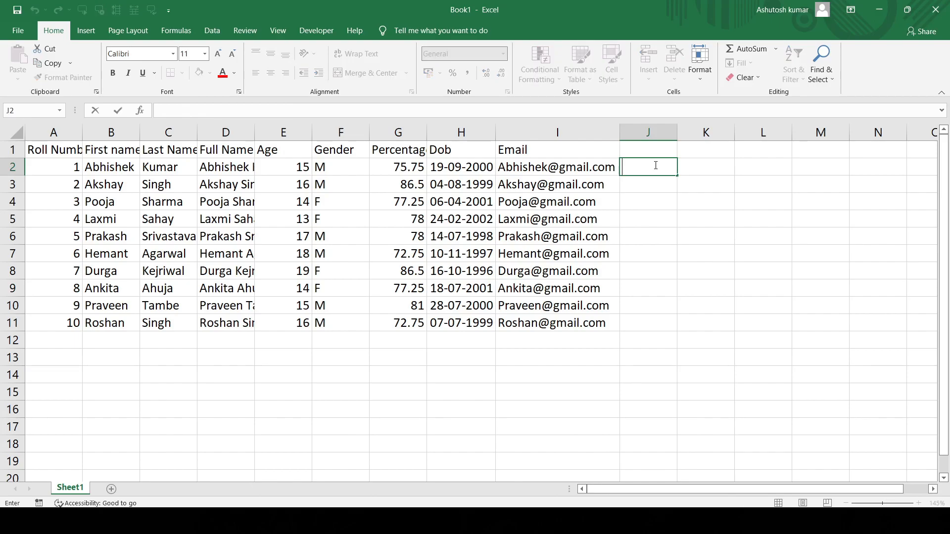
text(=aver)
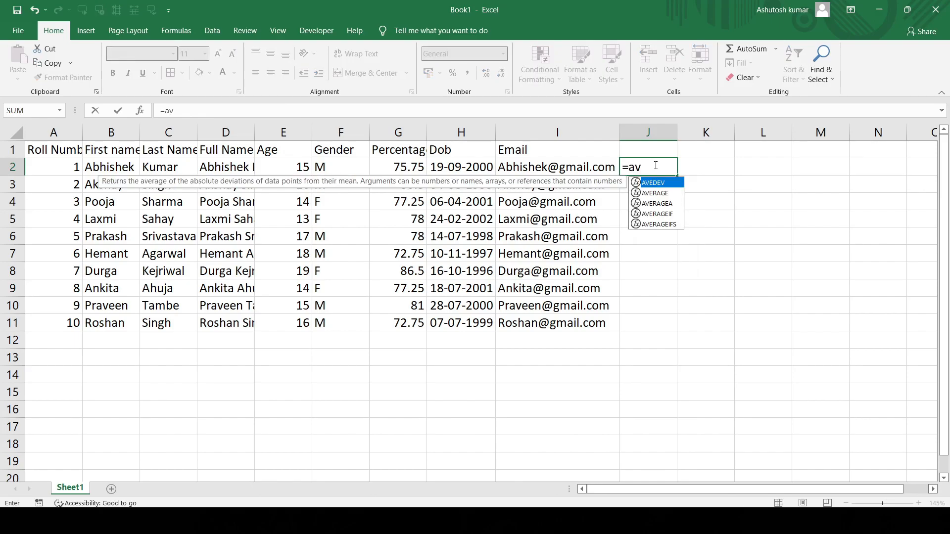
text(age()
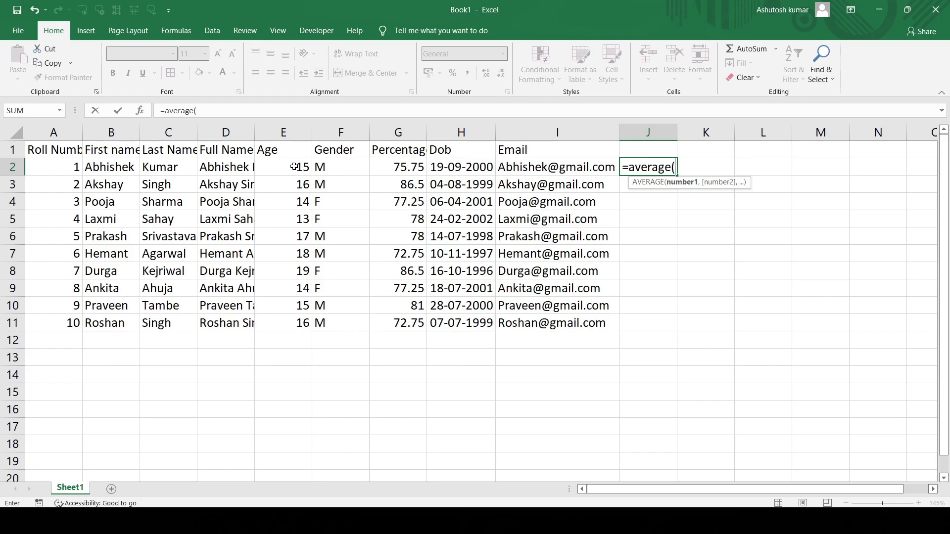
drag(294, 167, 299, 324)
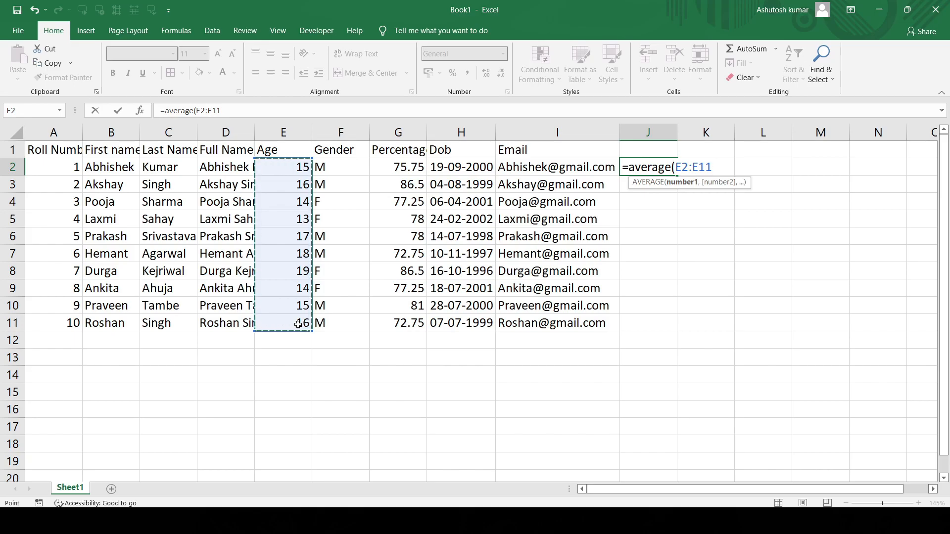
text())
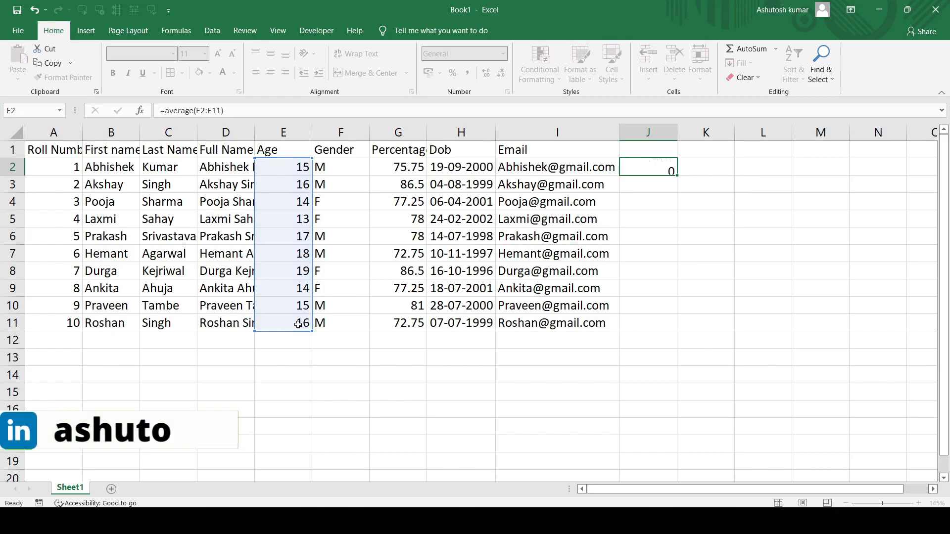
key(Return)
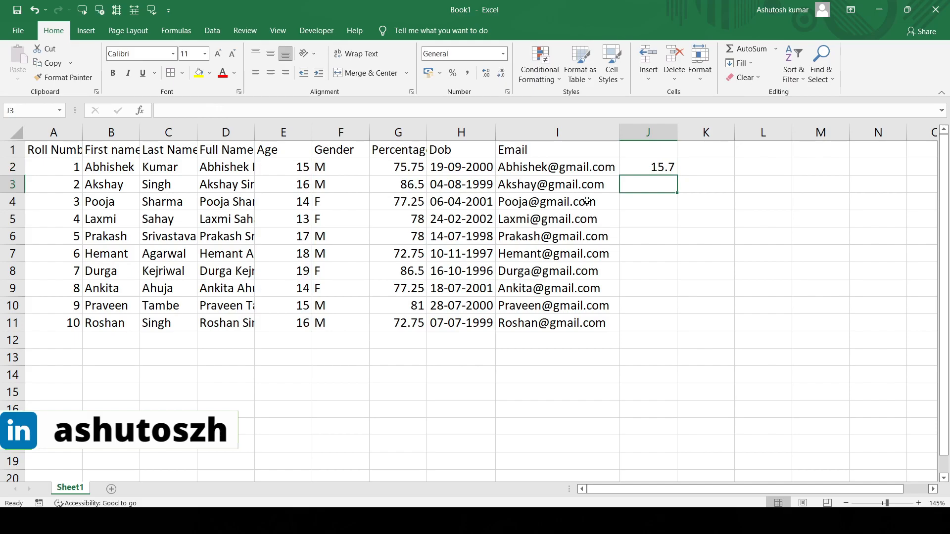
click(639, 172)
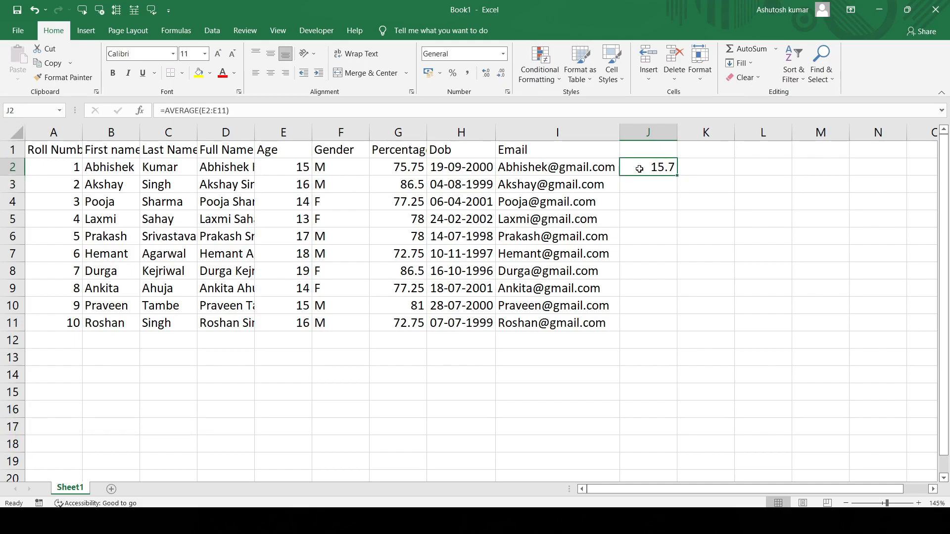
- Switch to the AVERAGE document in Word, review its worked average example for 2,4,1,6,5,3, and return to the Excel workbook
key(alt+Tab)
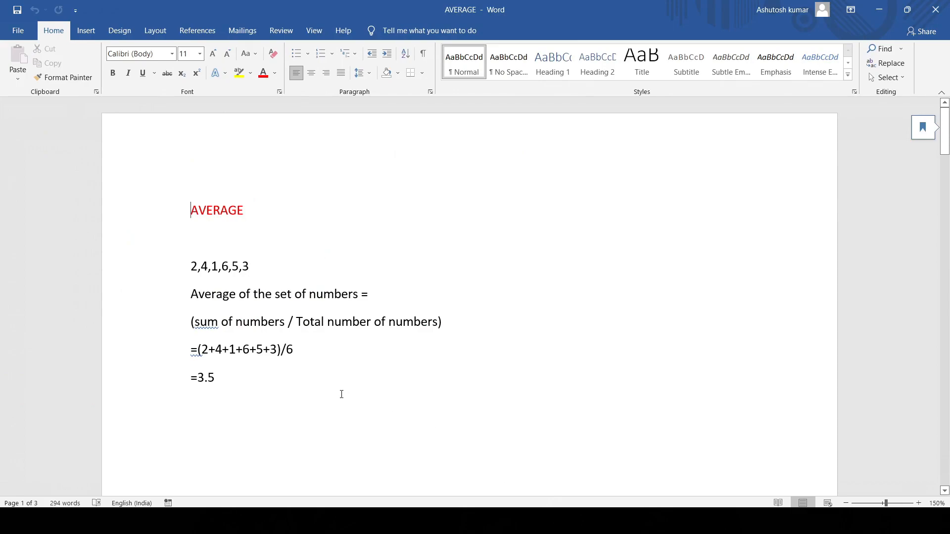
drag(192, 271, 257, 268)
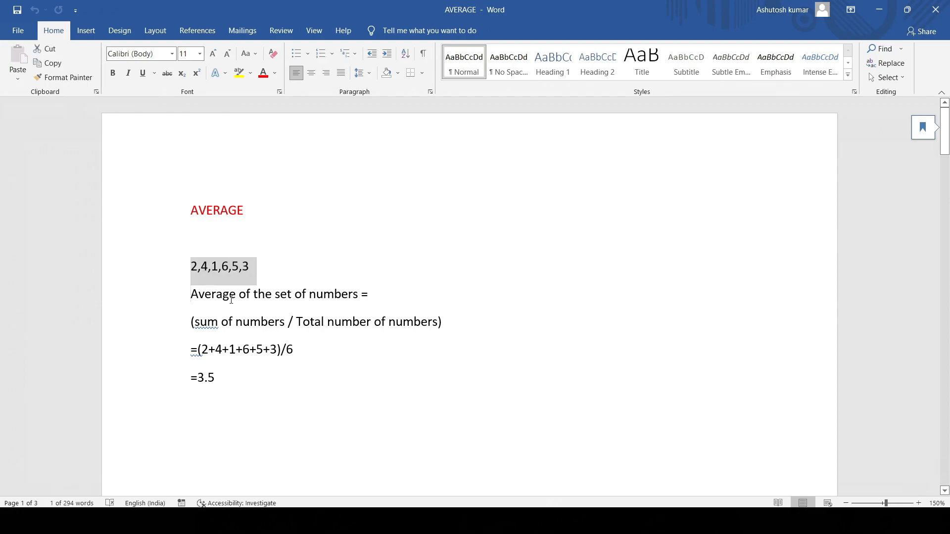
drag(204, 296, 389, 312)
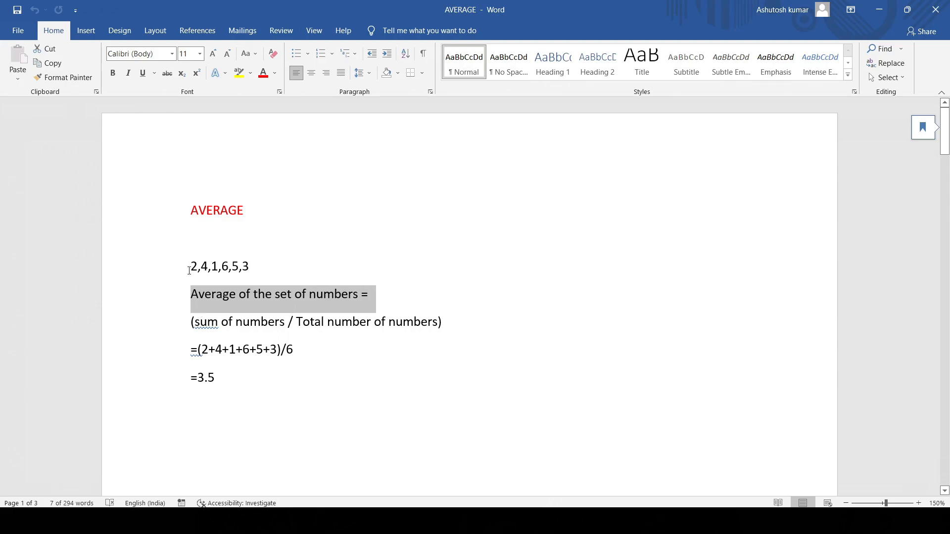
drag(189, 269, 268, 277)
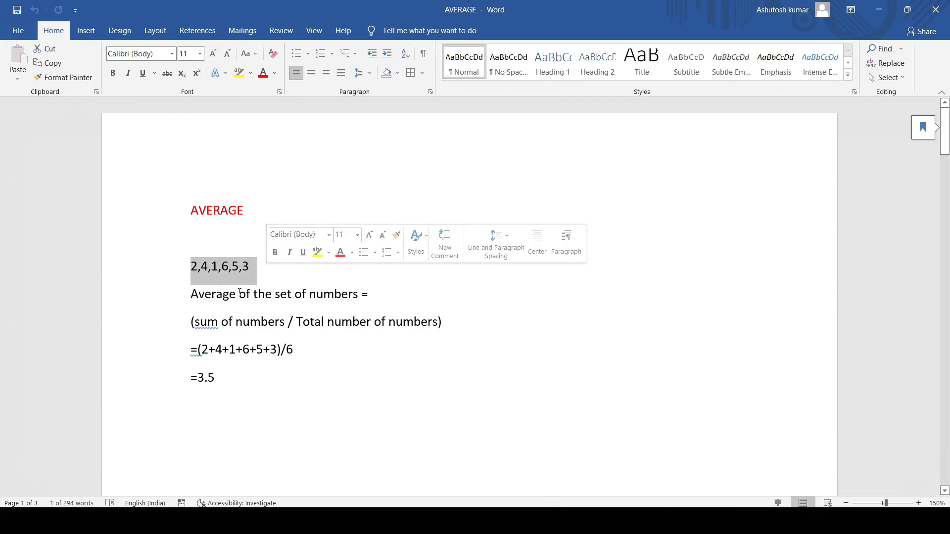
drag(200, 351, 263, 352)
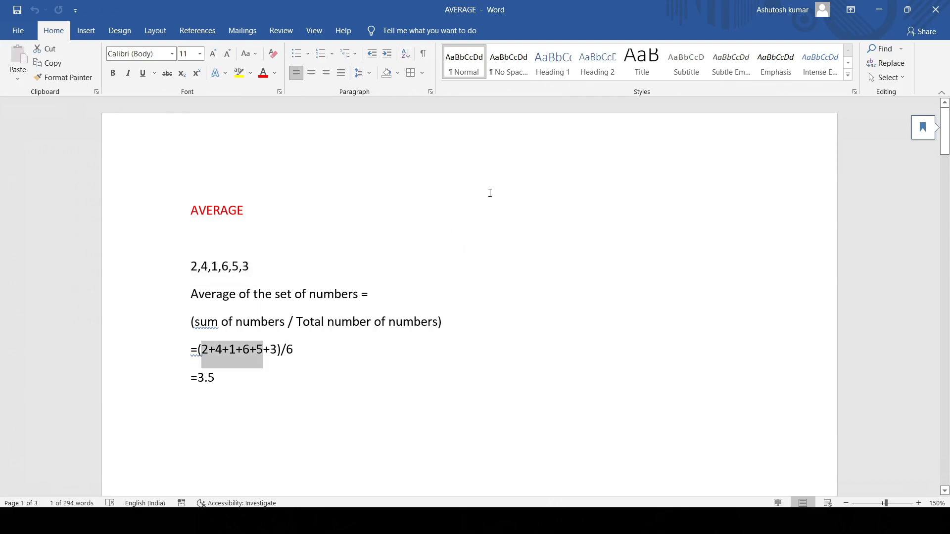
click(887, 8)
- Begin an AVERAGEIF formula in cell K2 with the Gender cells F2:F11 as the criteria range
click(694, 159)
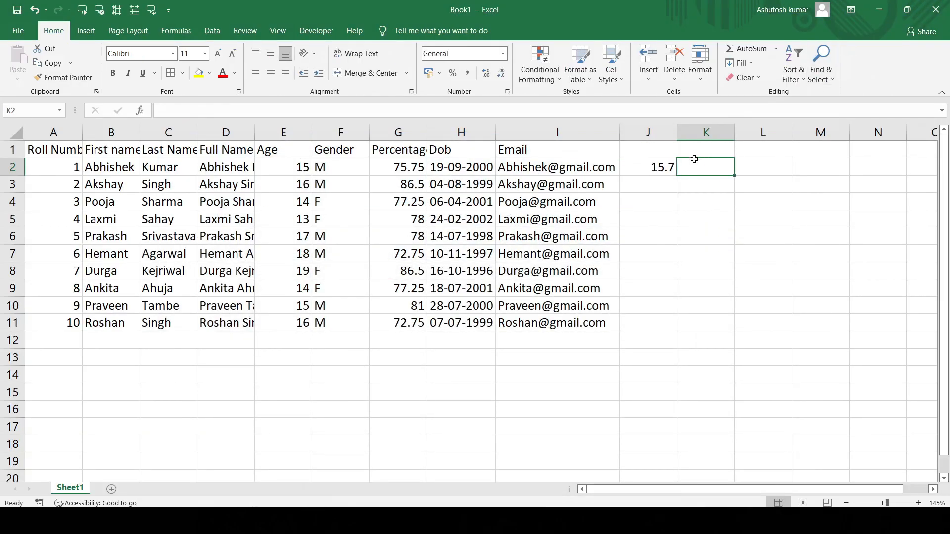
double_click(701, 163)
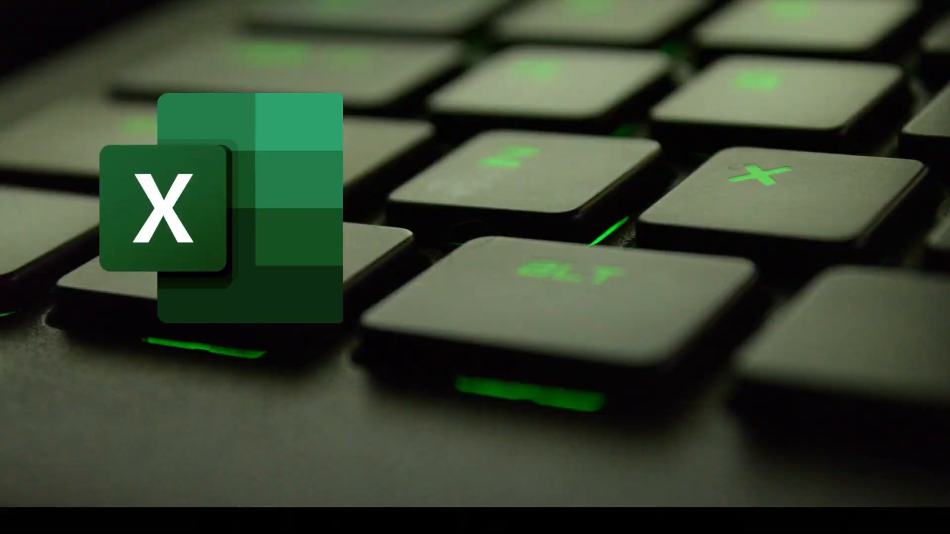
text(a)
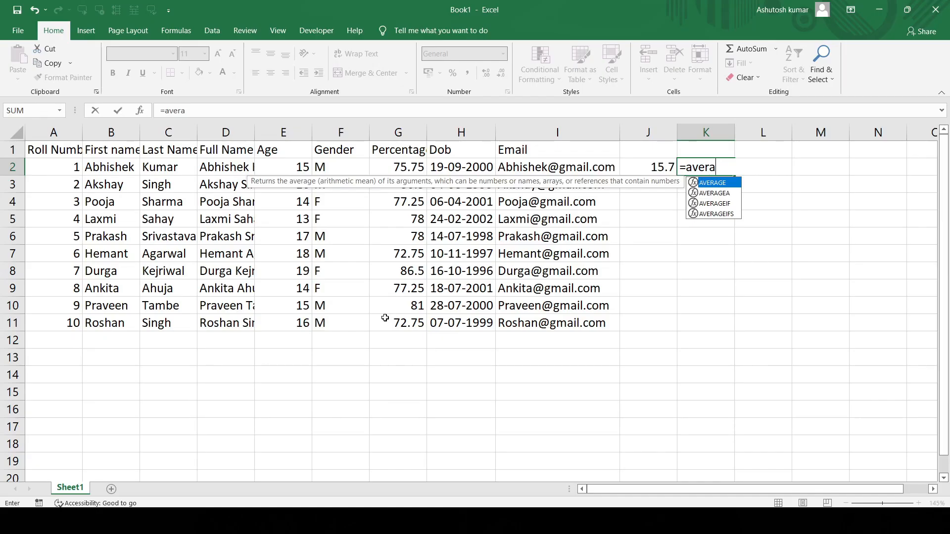
text(geif()
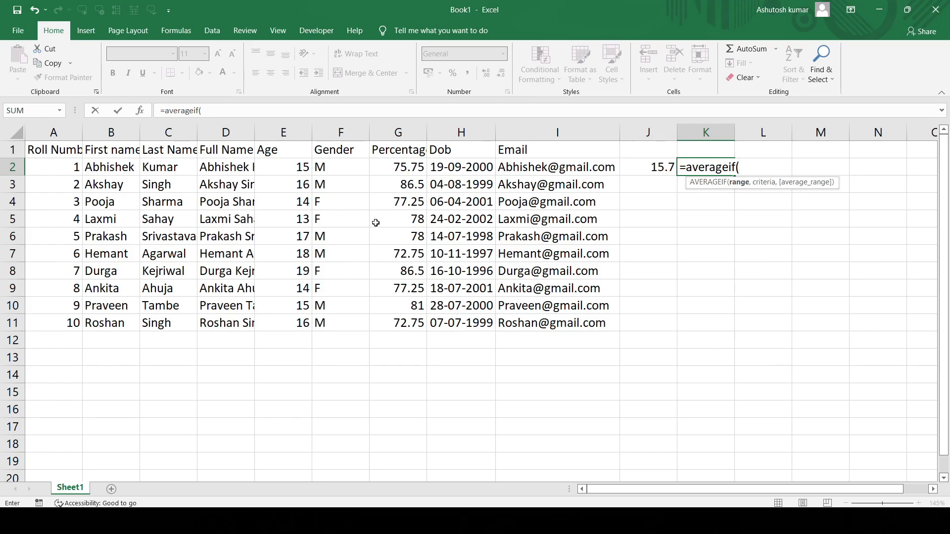
drag(335, 168, 332, 321)
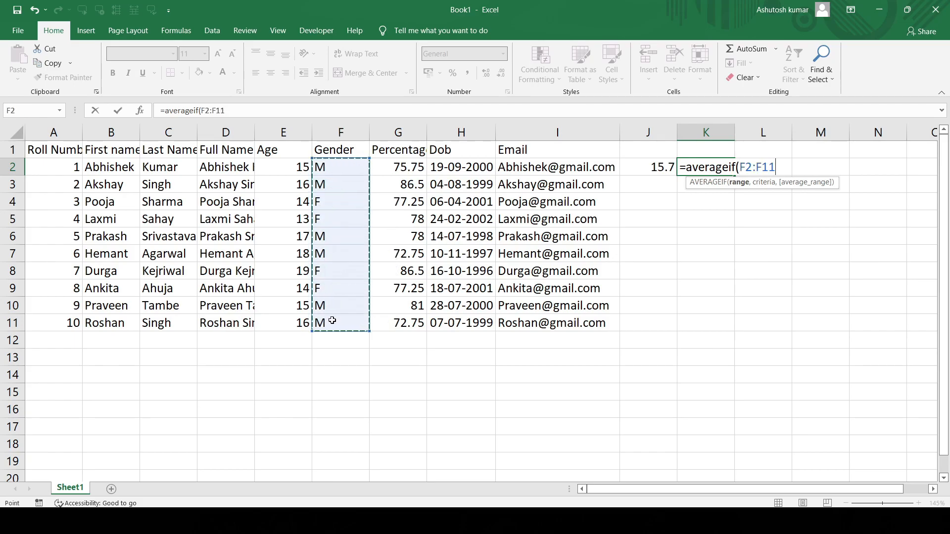
text(,)
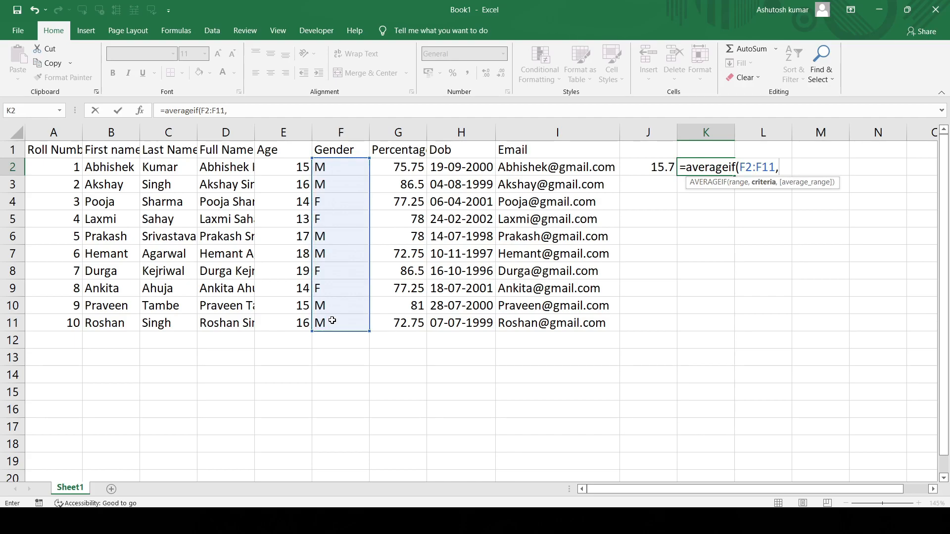
text(")
- Complete the AVERAGEIF formula in K2 with the criterion "F" and the Percentage cells G2:G11 as the average range
key(Caps_Lock)
text(F)
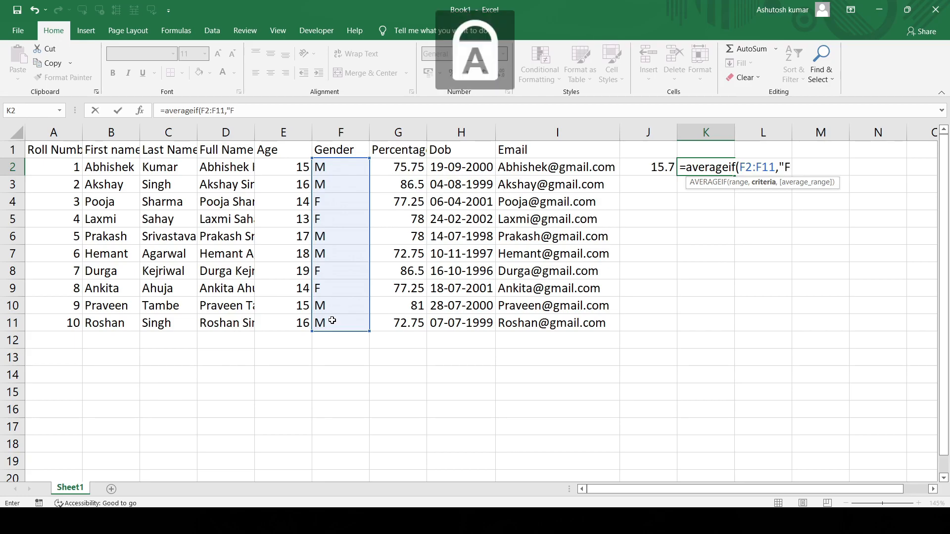
key(Caps_Lock)
text(")
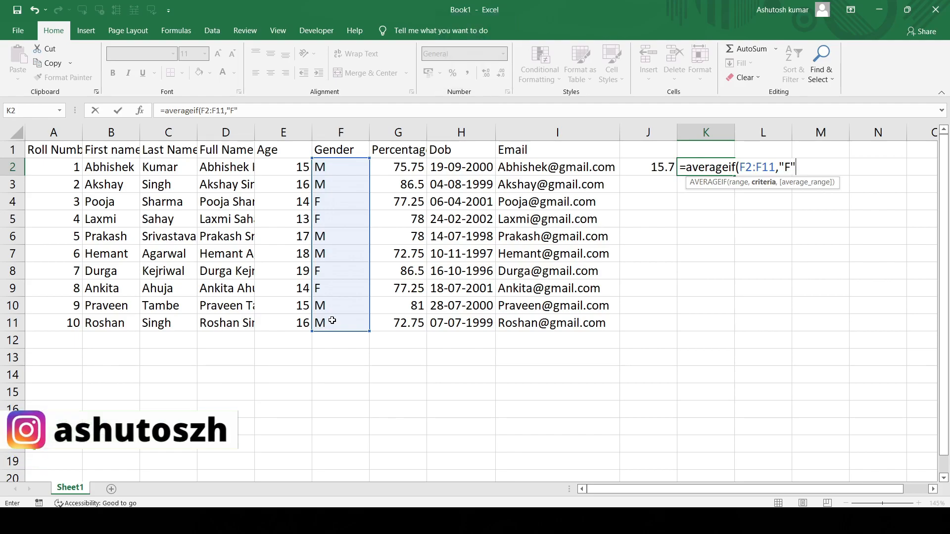
text(,)
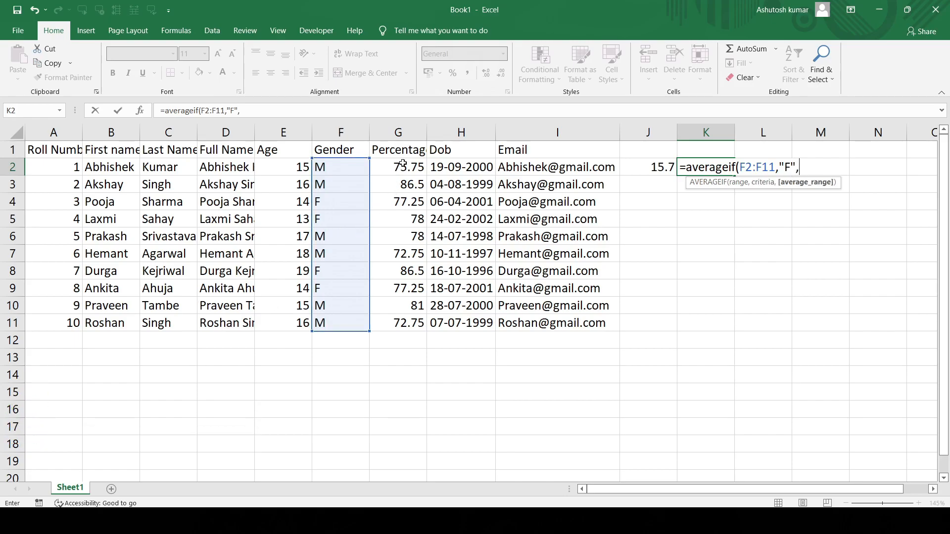
drag(404, 164, 407, 322)
key(Return)
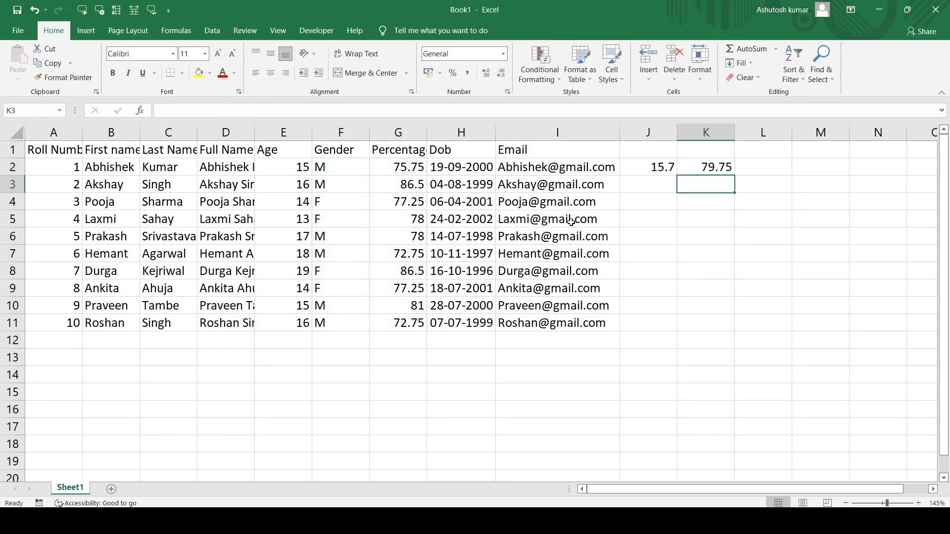
click(717, 167)
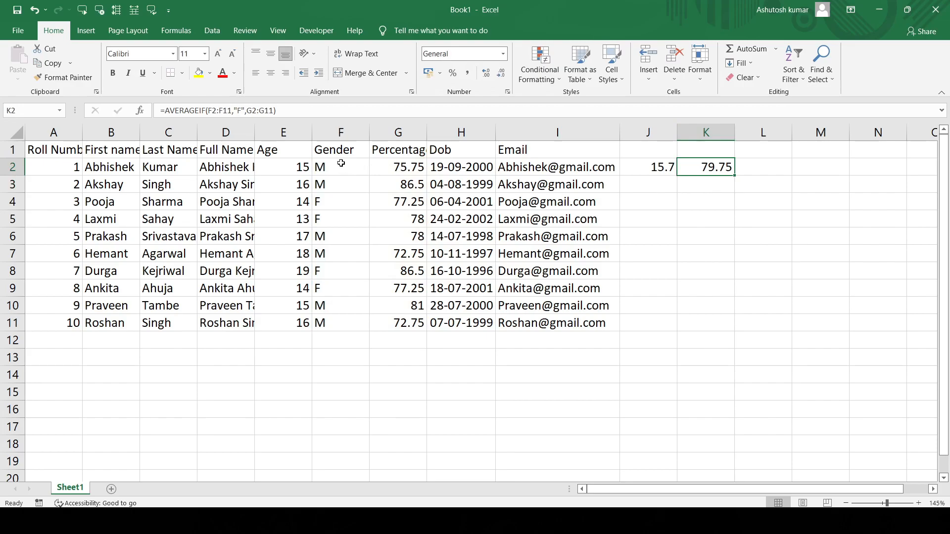
- Check the average percentage of the female students using a temporary filter that limits the Gender column to F
click(389, 152)
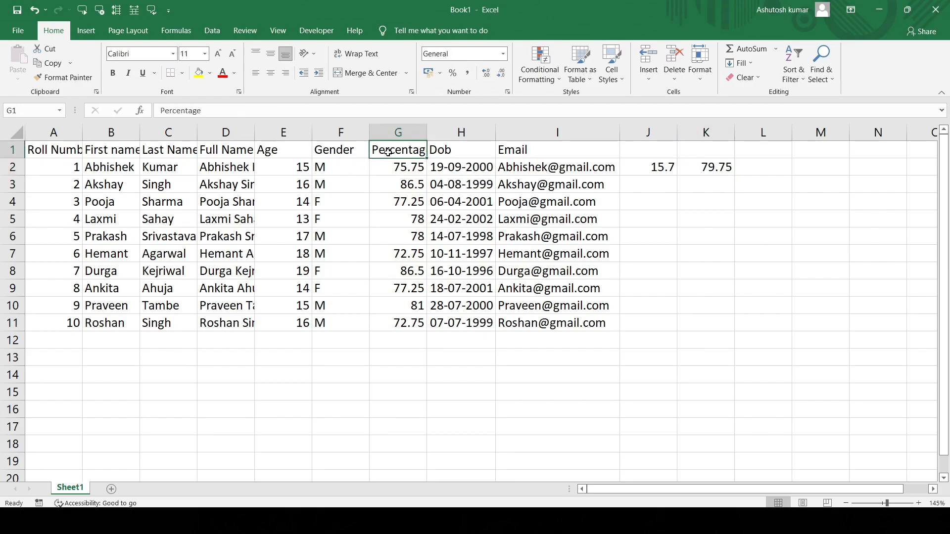
key(ctrl+shift+l)
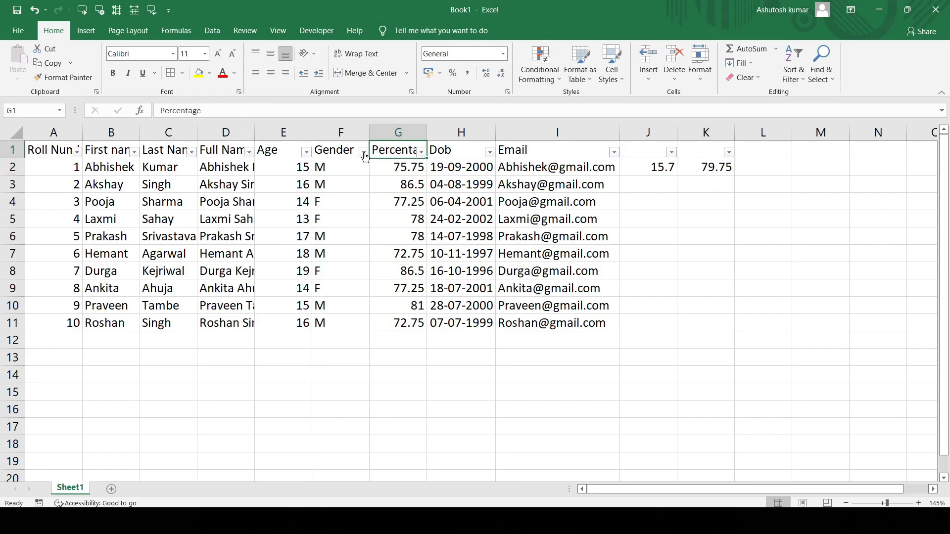
click(364, 153)
click(238, 289)
click(238, 299)
key(Return)
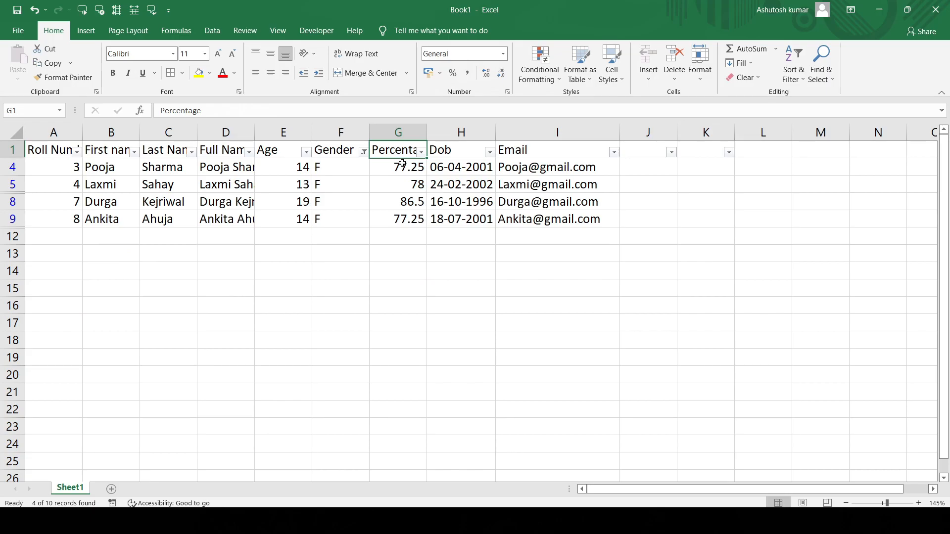
drag(402, 164, 410, 226)
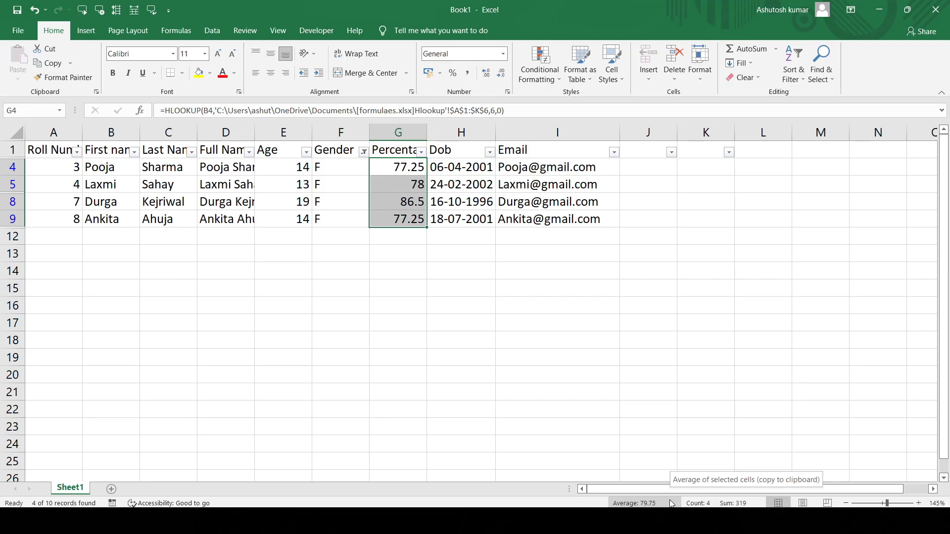
key(ctrl+shift+l)
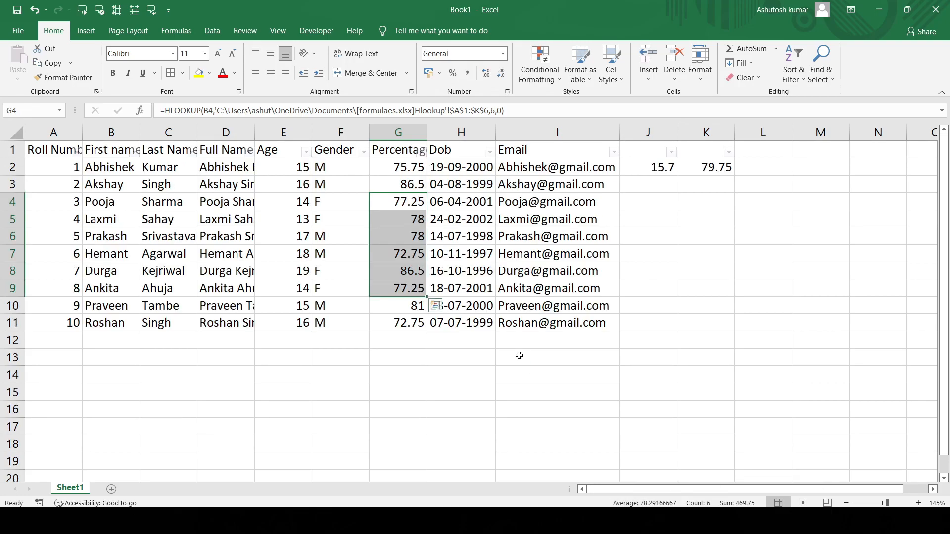
- Begin an AVERAGEIFS formula in cell L2 with the Percentage cells G2:G11 as the average range
click(762, 170)
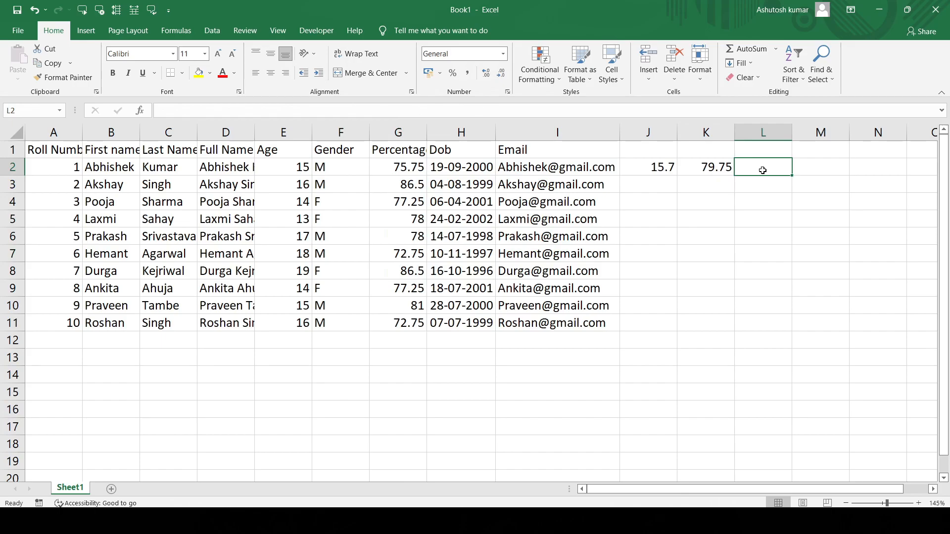
text(=a)
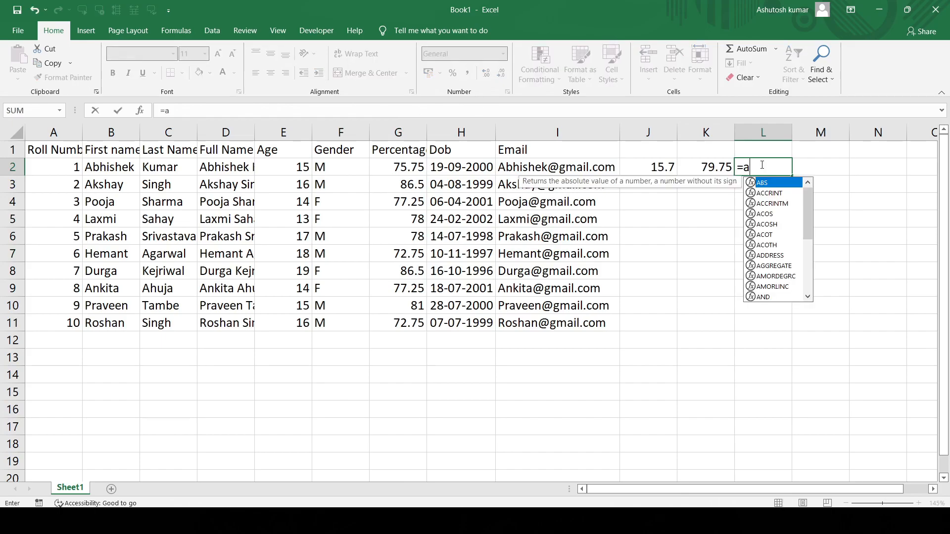
text(verageifs)
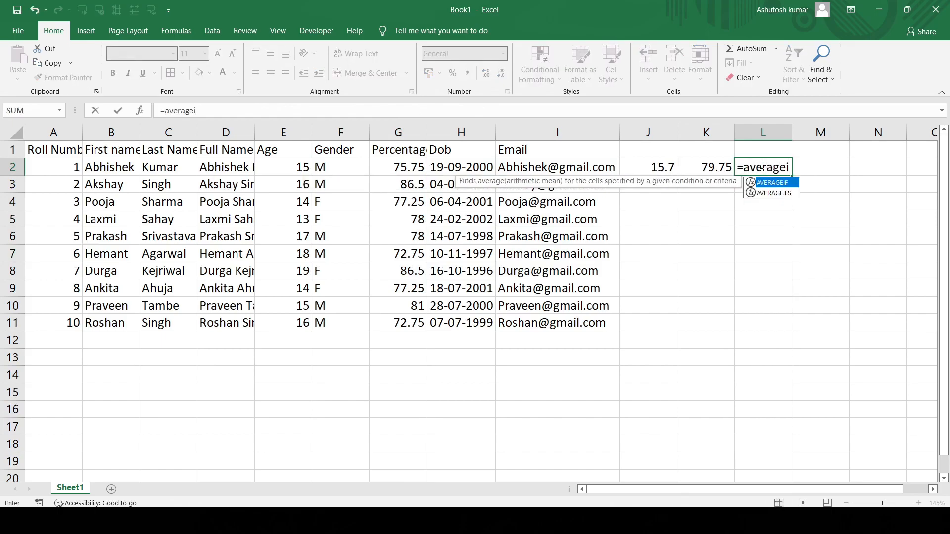
text(()
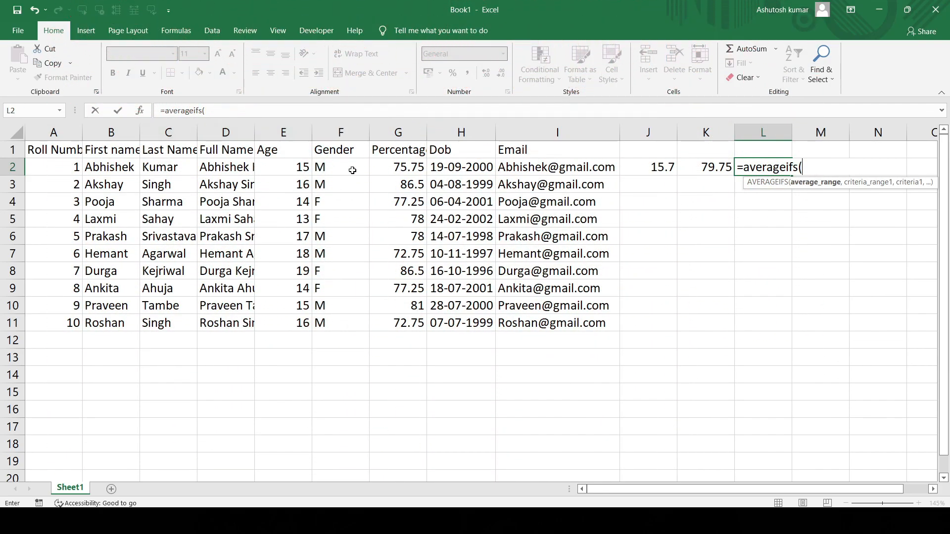
drag(392, 167, 394, 329)
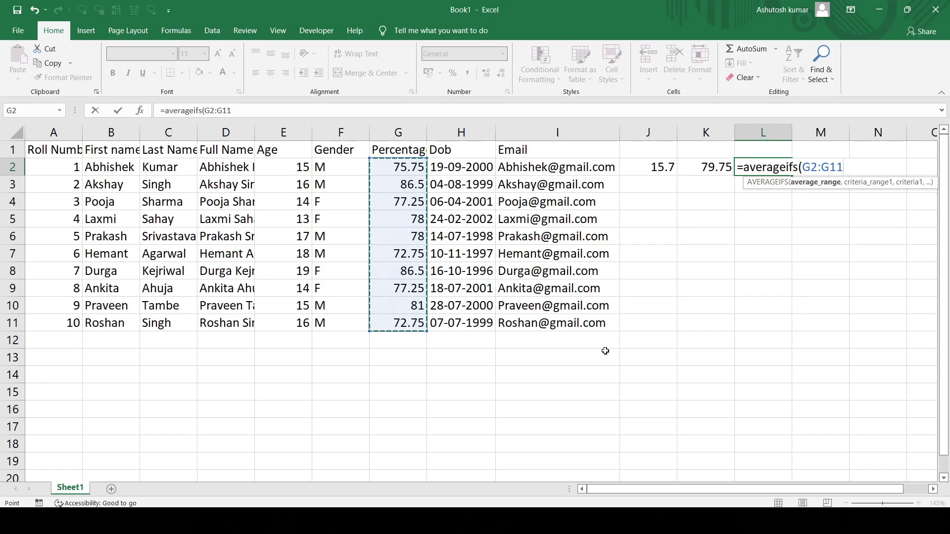
text(,)
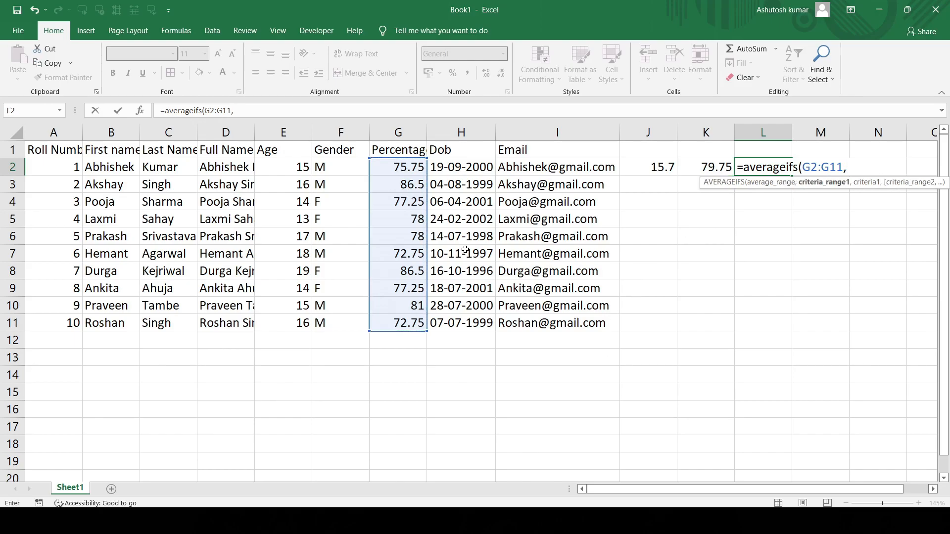
- Add the Gender cells F2:F11 as the first criteria range of the L2 formula, with the criterion "M"
drag(334, 169, 340, 324)
text(,)
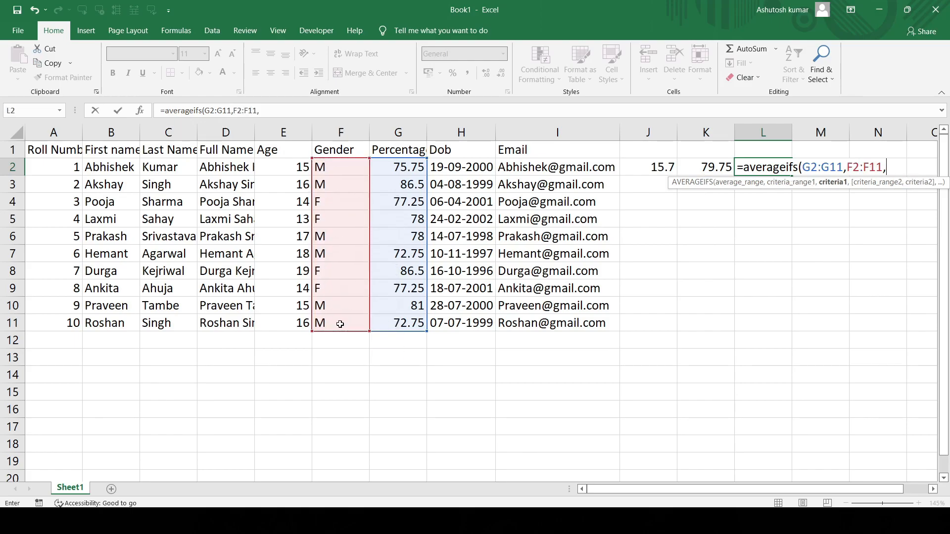
text(")
key(Caps_Lock)
text(m)
key(Caps_Lock)
key(BackSpace)
text(M",)
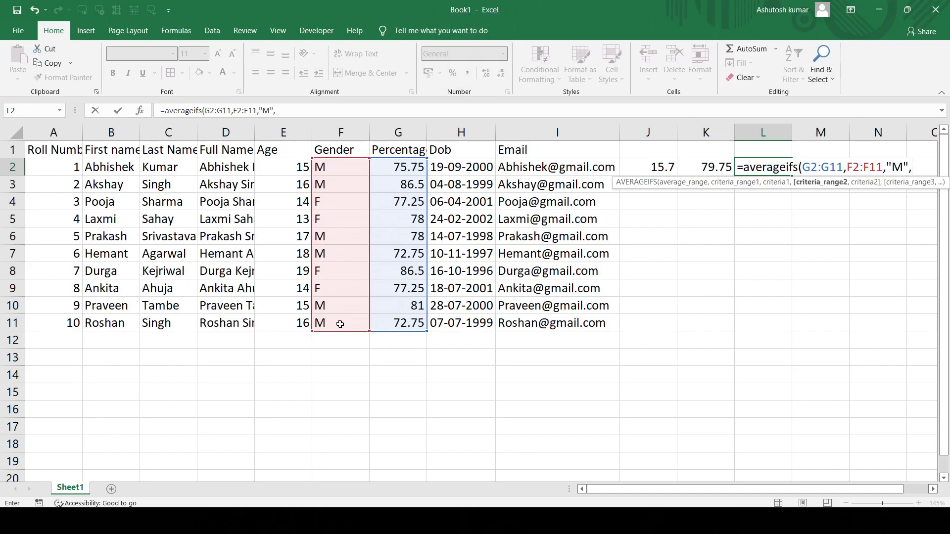
- Complete the AVERAGEIFS formula in L2 with the Age cells E2:E11 as the second criteria range and the criterion ">15"
drag(281, 166, 293, 319)
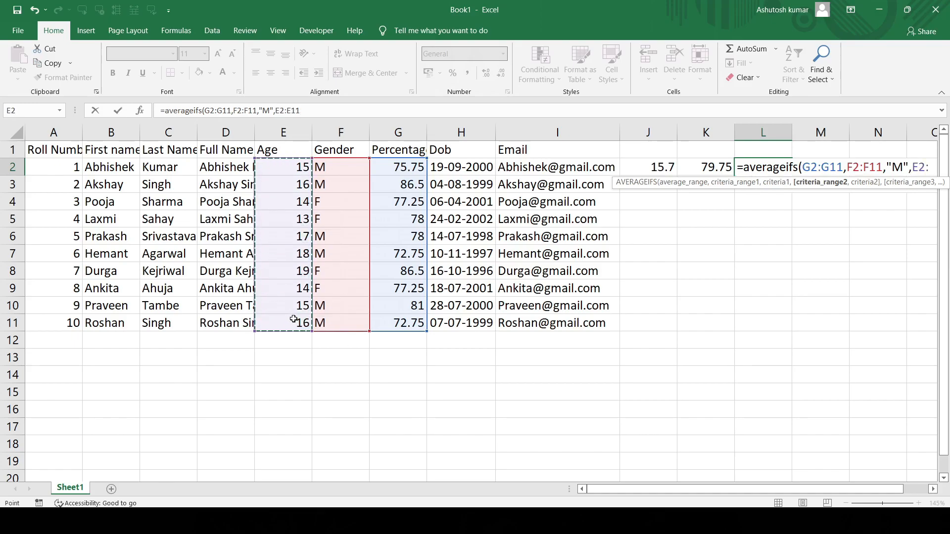
text(,)
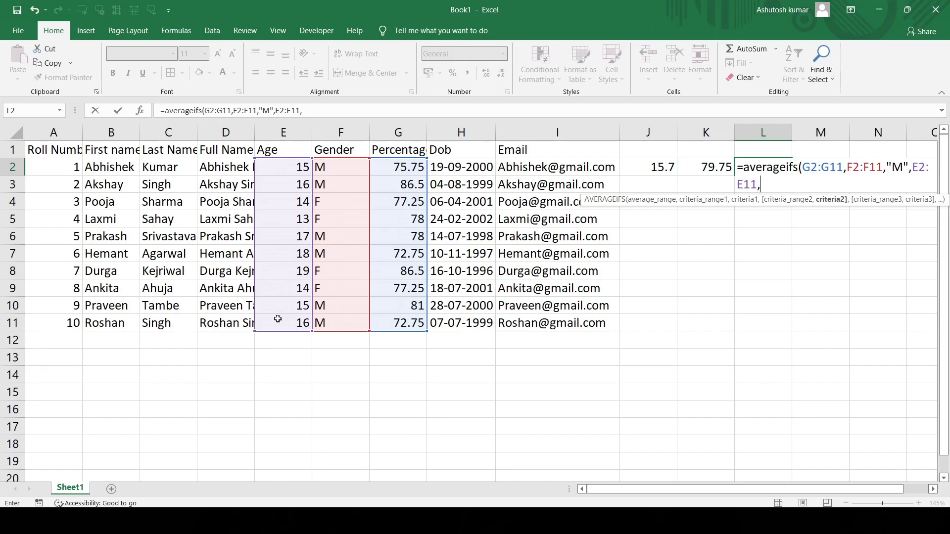
text(">15")
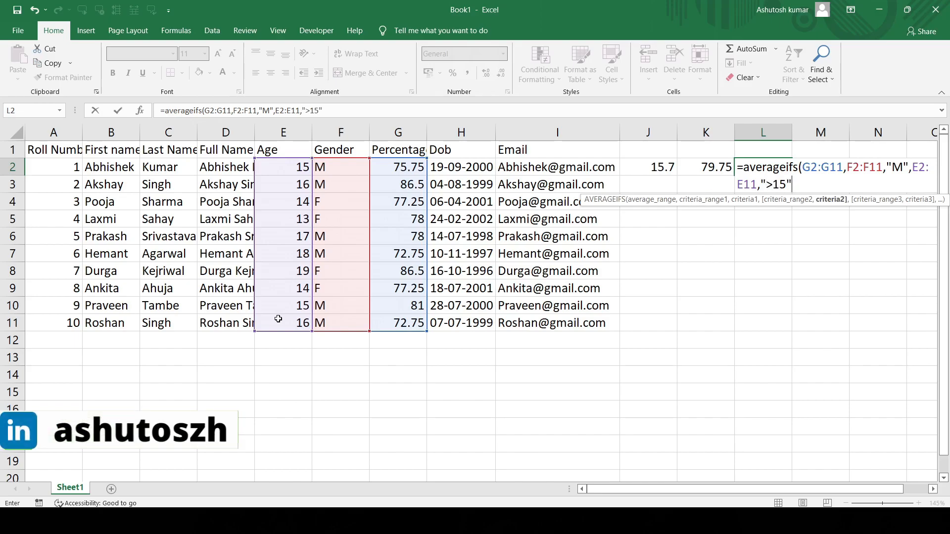
key(Return)
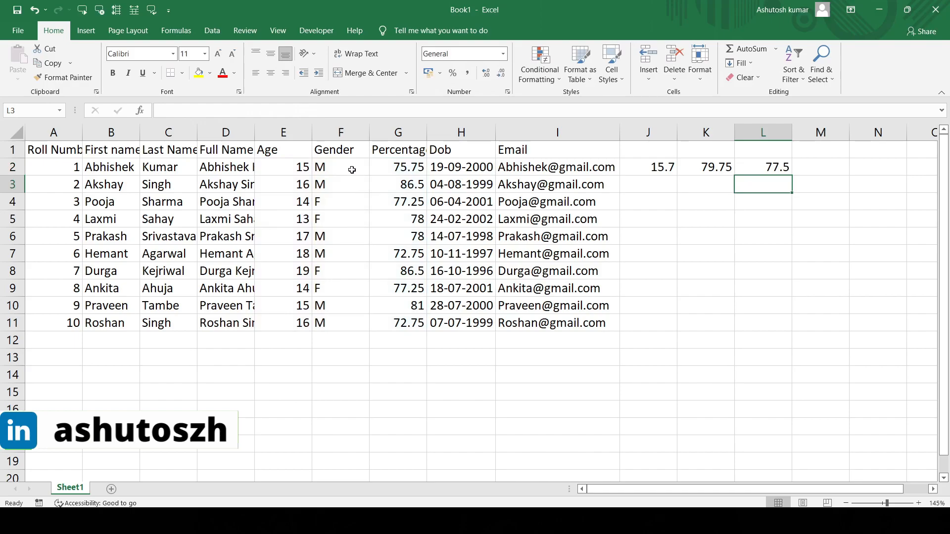
click(763, 170)
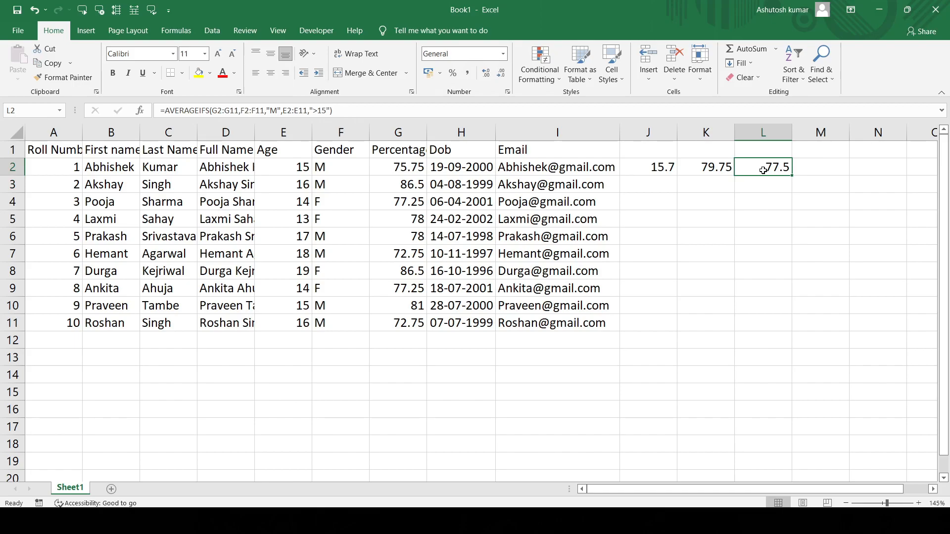
- Turn on filtering for the student table and limit the Age column to 16, 17, 18 and 19
click(287, 148)
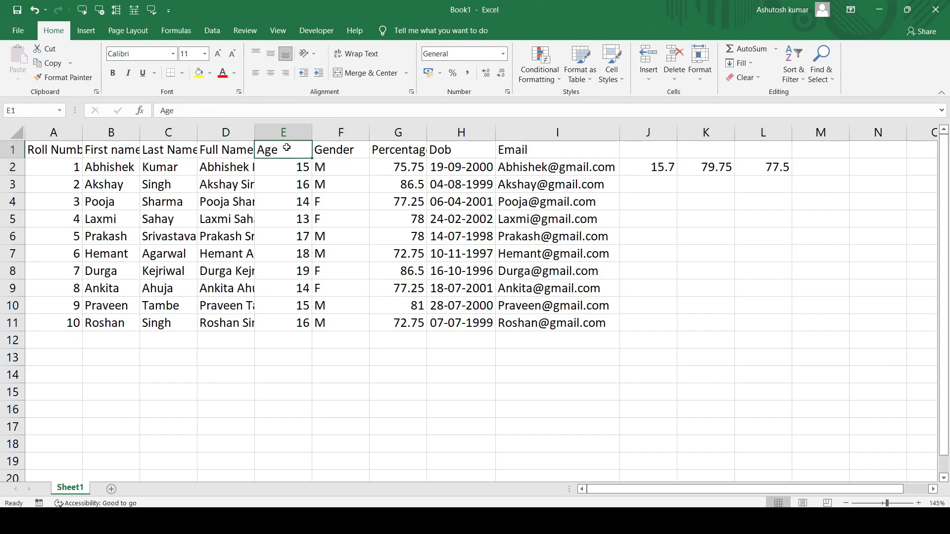
key(ctrl+shift+l)
click(307, 152)
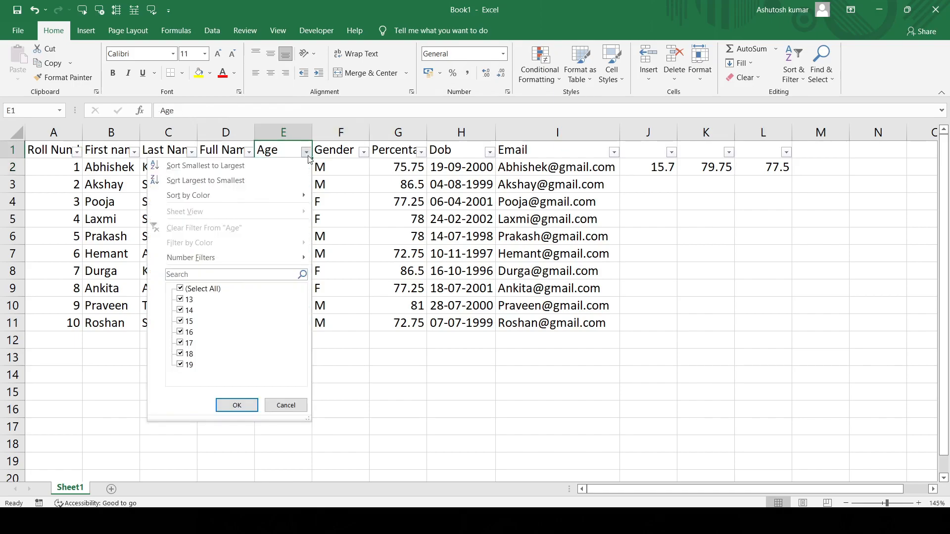
click(180, 289)
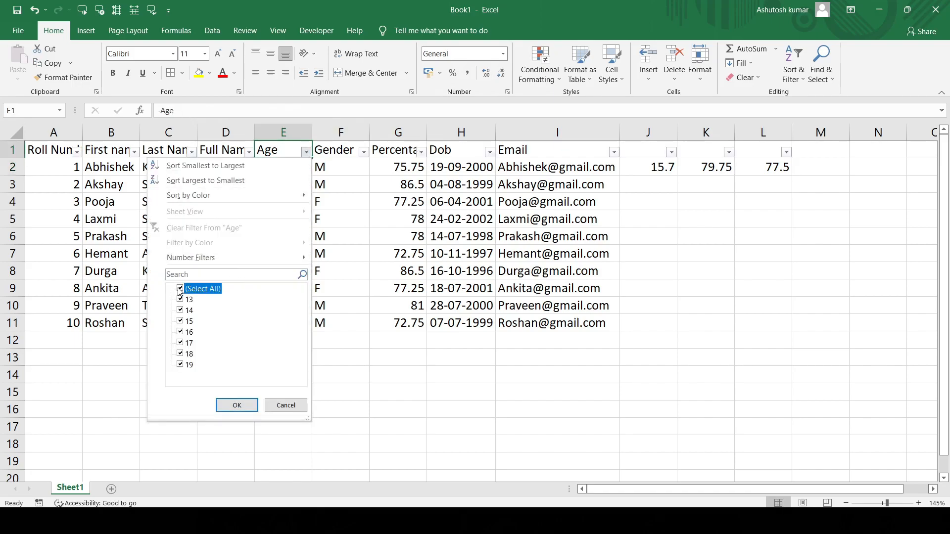
click(180, 332)
click(181, 344)
click(180, 353)
click(180, 364)
click(229, 403)
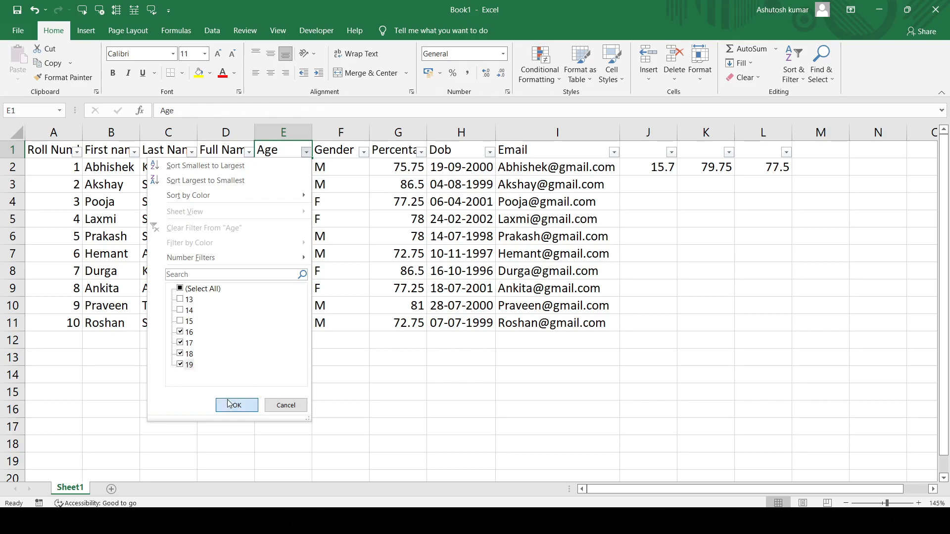
- Limit the Gender column to M, check the average of the remaining percentages against L2, and remove the filters
click(363, 153)
click(238, 299)
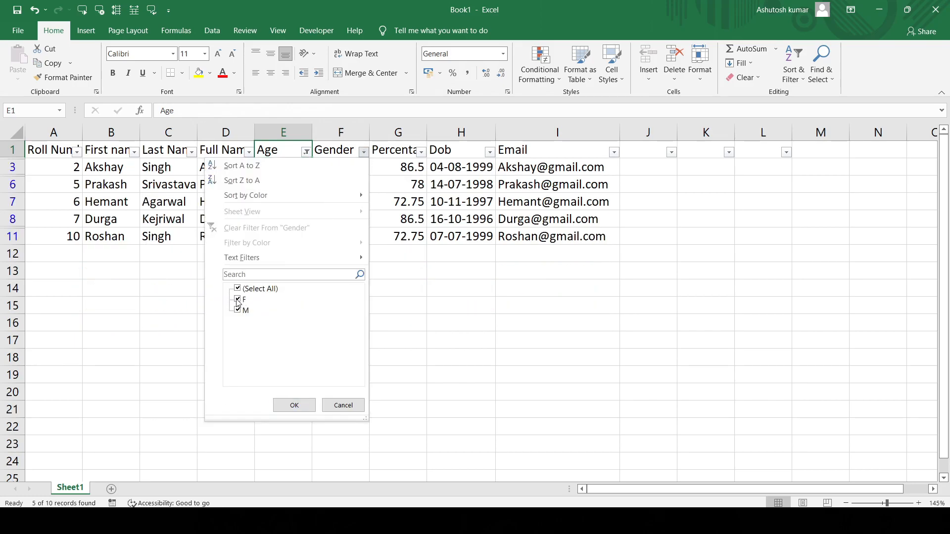
click(293, 406)
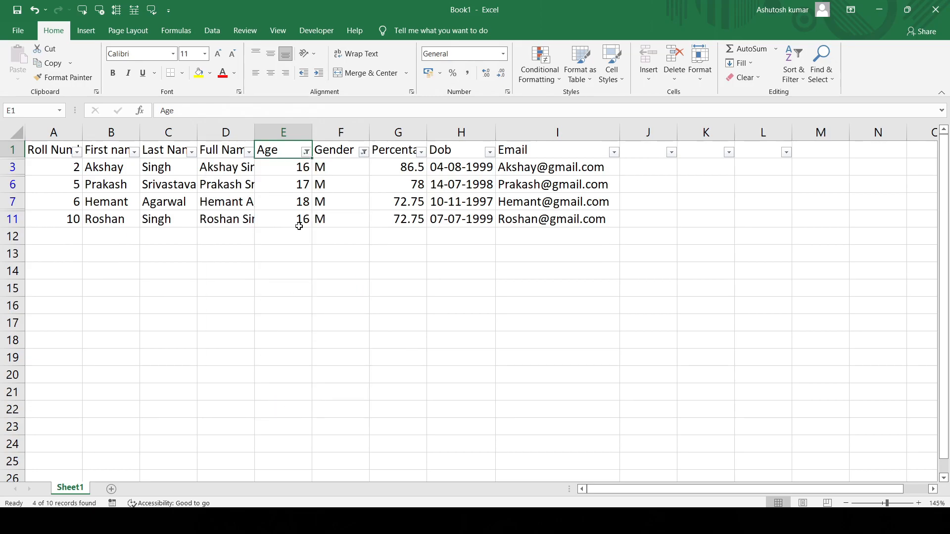
drag(396, 170, 400, 218)
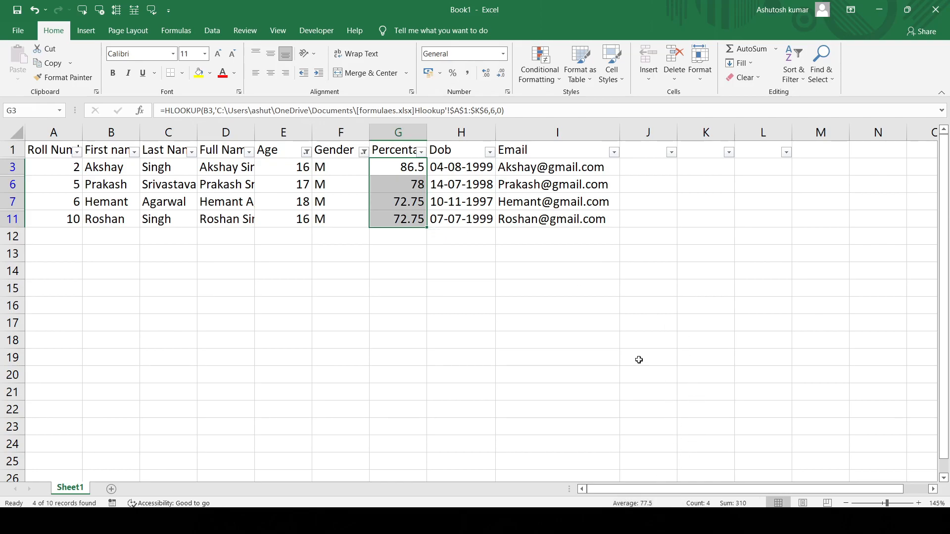
key(ctrl+shift+l)
click(784, 164)
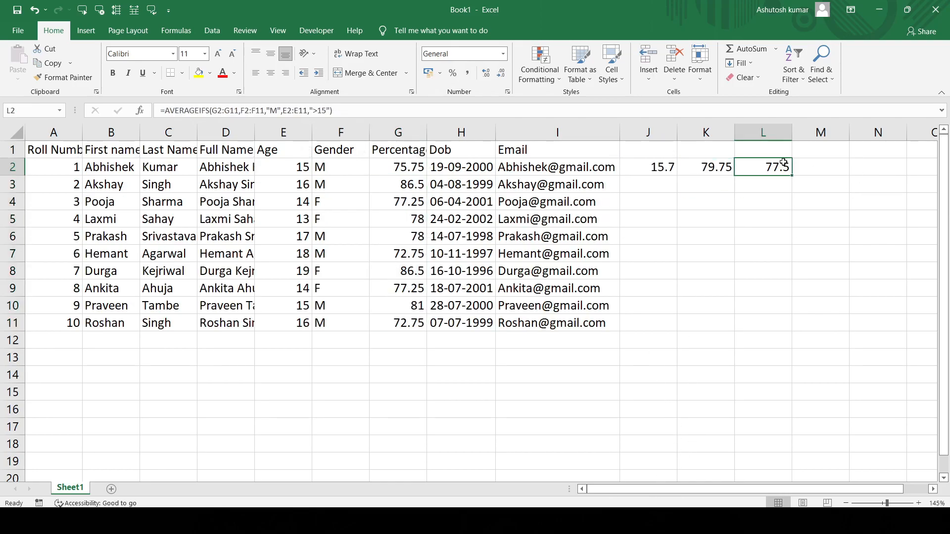
- Enter the headings AVERAGE, AVERAGEIF and AVERAGEIFS in cells J1, K1 and L1
click(668, 150)
text(AVERAGE)
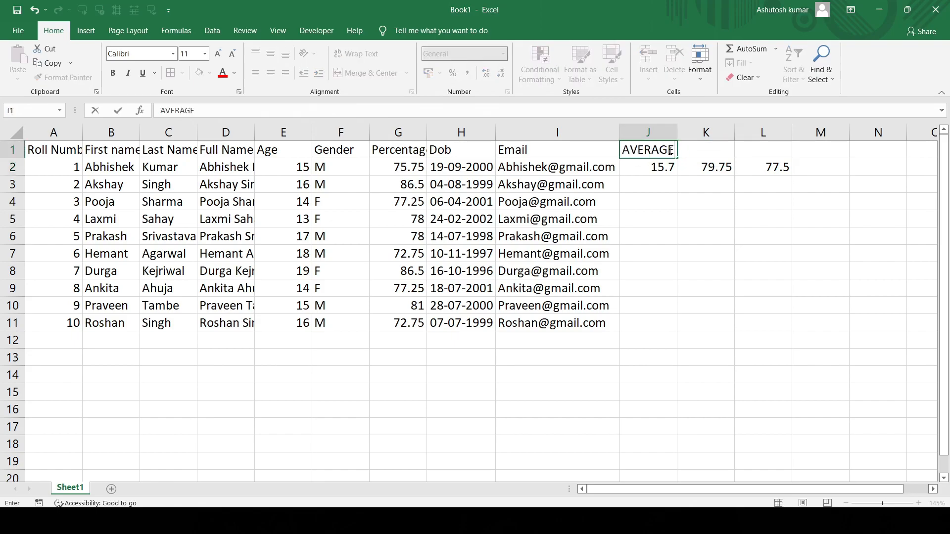
key(Tab)
text(AVERAGEIF)
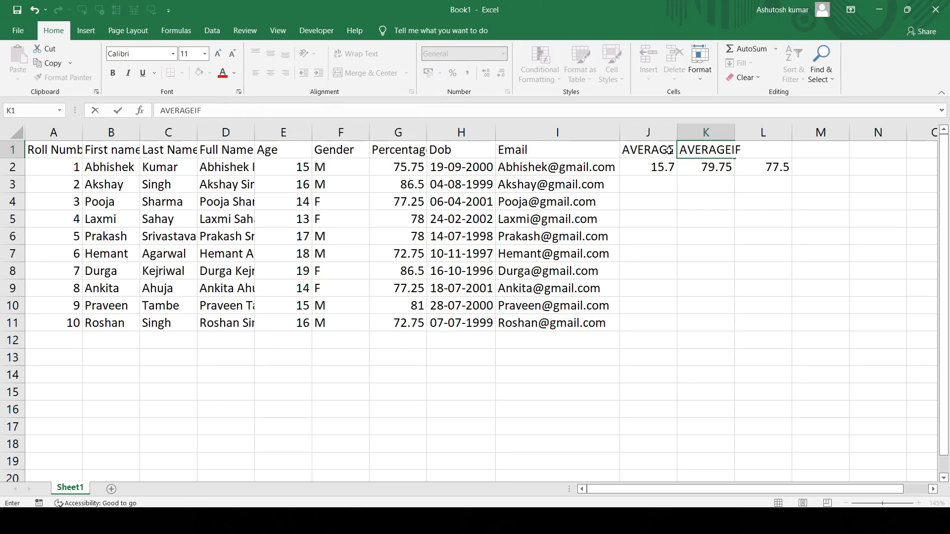
key(Tab)
text(AV)
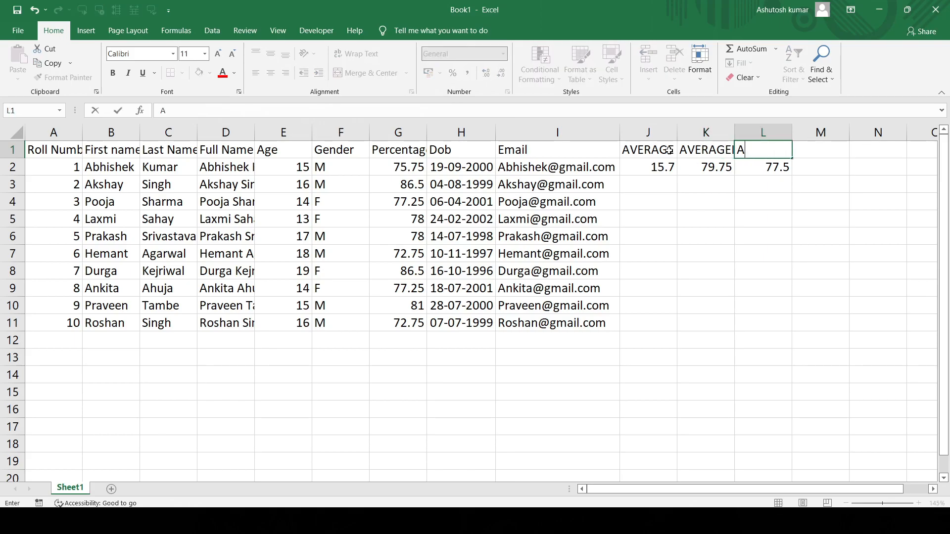
text(ERAGEIFS)
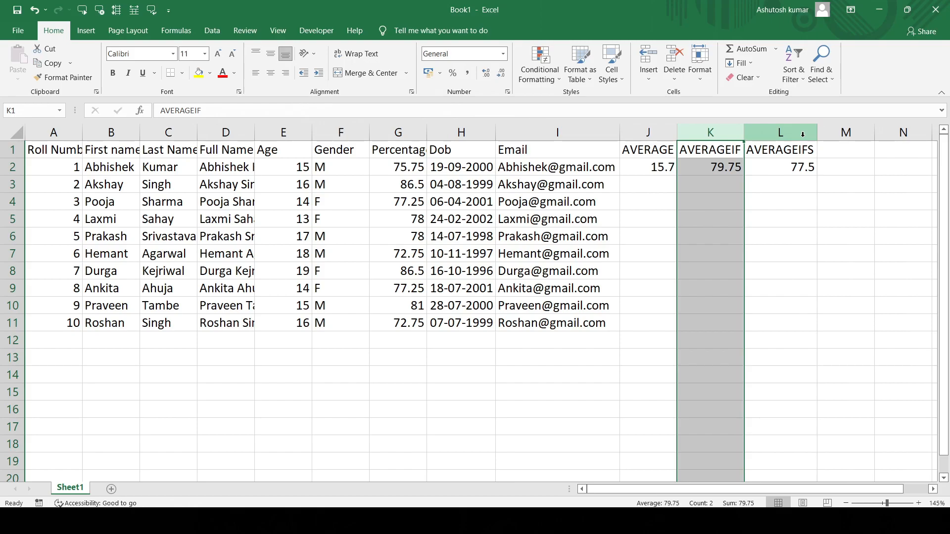
- Enter the heading RAND in M1 and the formula =RAND() in cells M2 and M3
click(838, 151)
text(RAND)
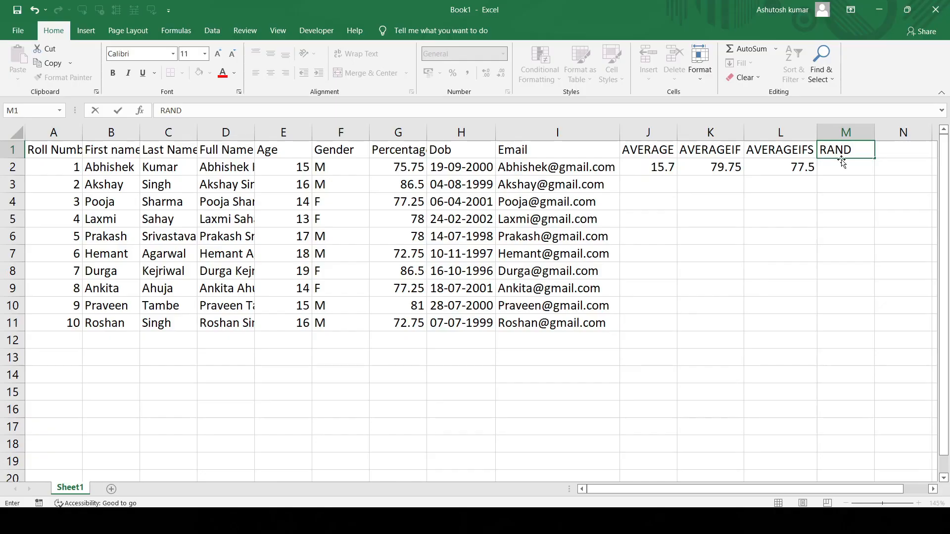
double_click(844, 166)
text(=)
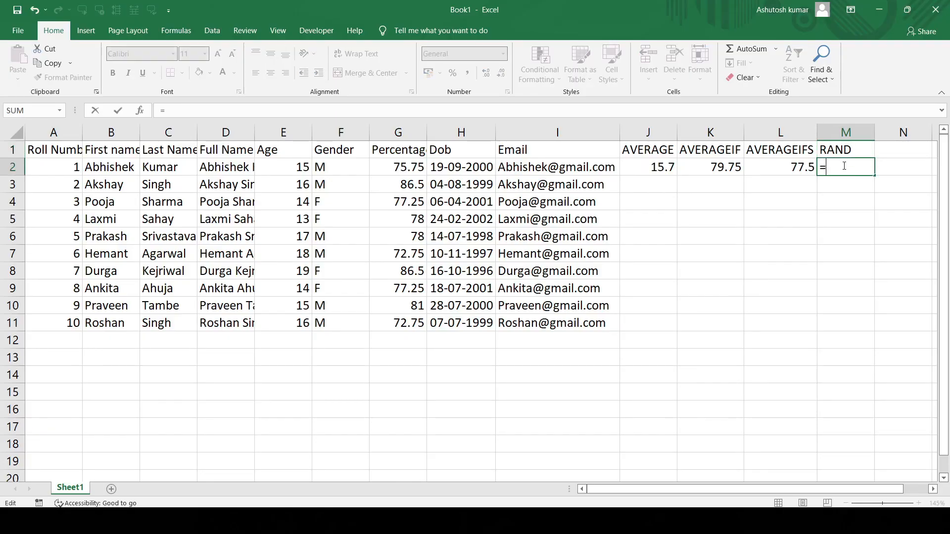
text(RAND())
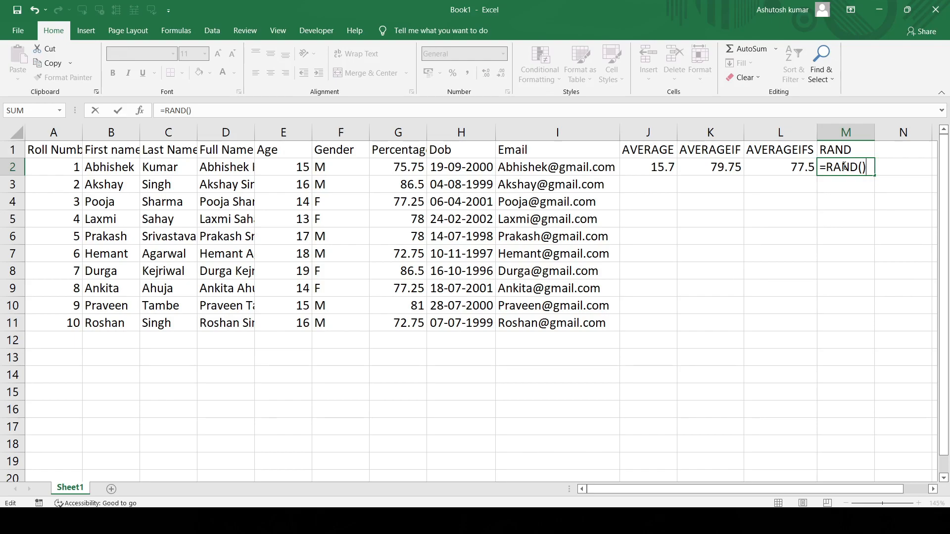
key(Return)
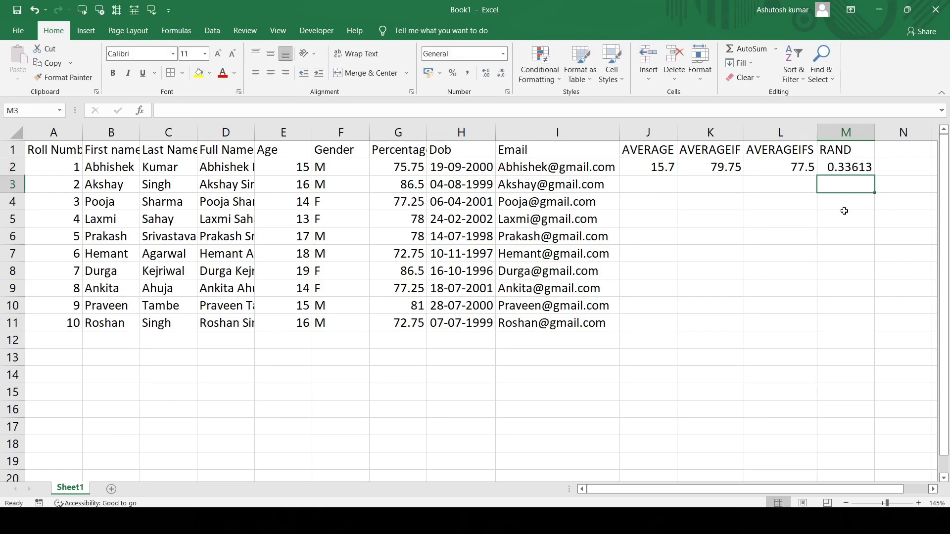
text(=)
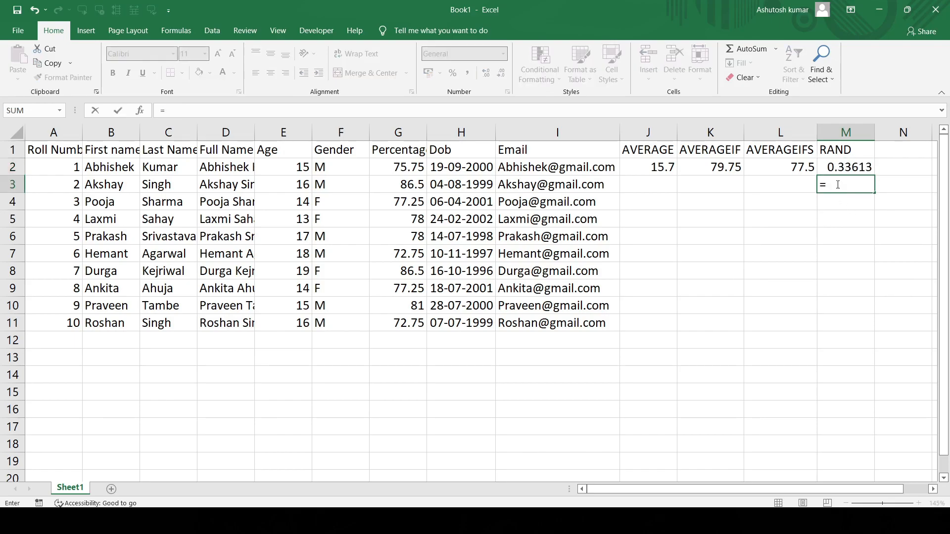
text(RAND())
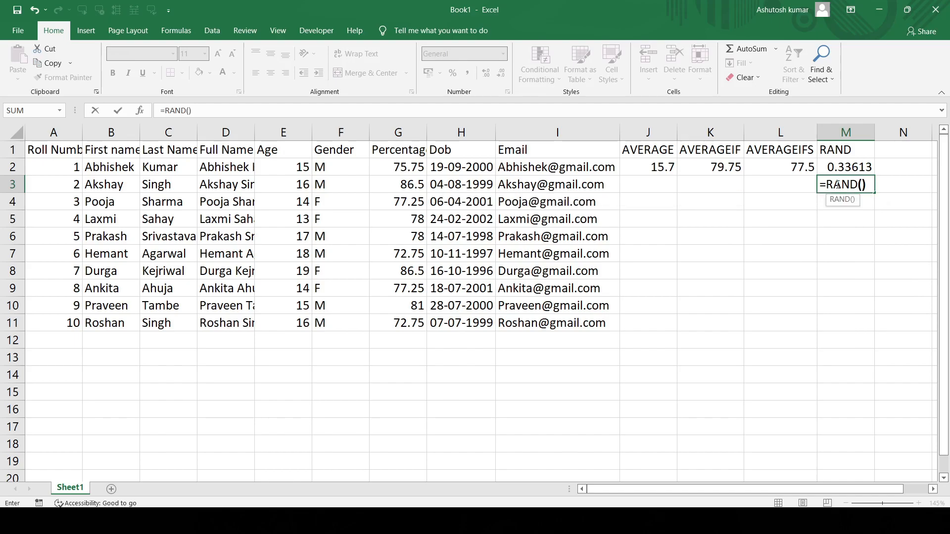
key(Return)
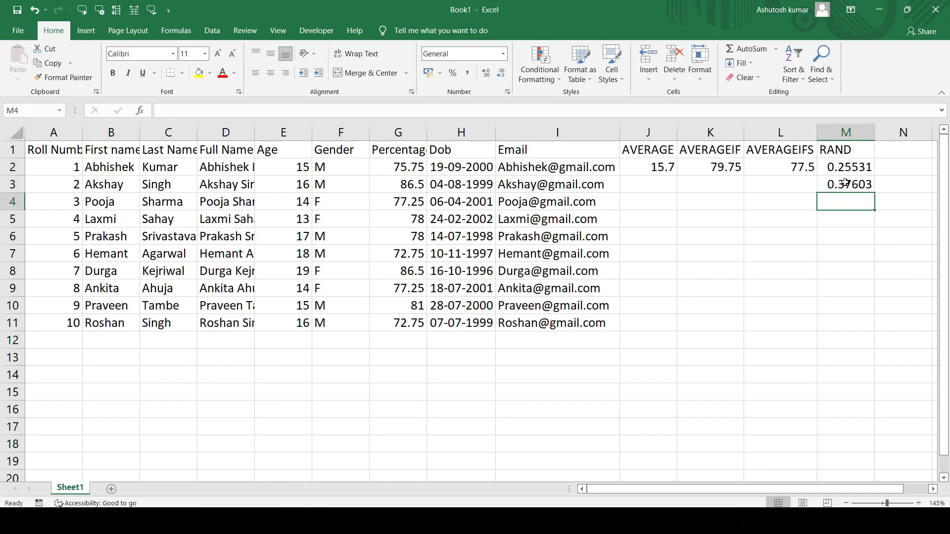
- Clear the contents of column M and enter the heading ROUND in M1
click(841, 132)
key(Delete)
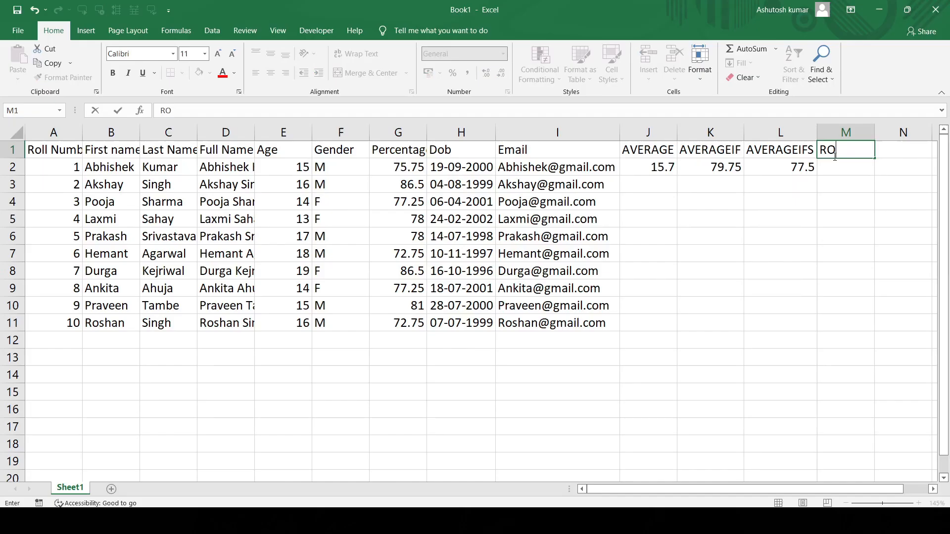
text(ROUND)
key(Return)
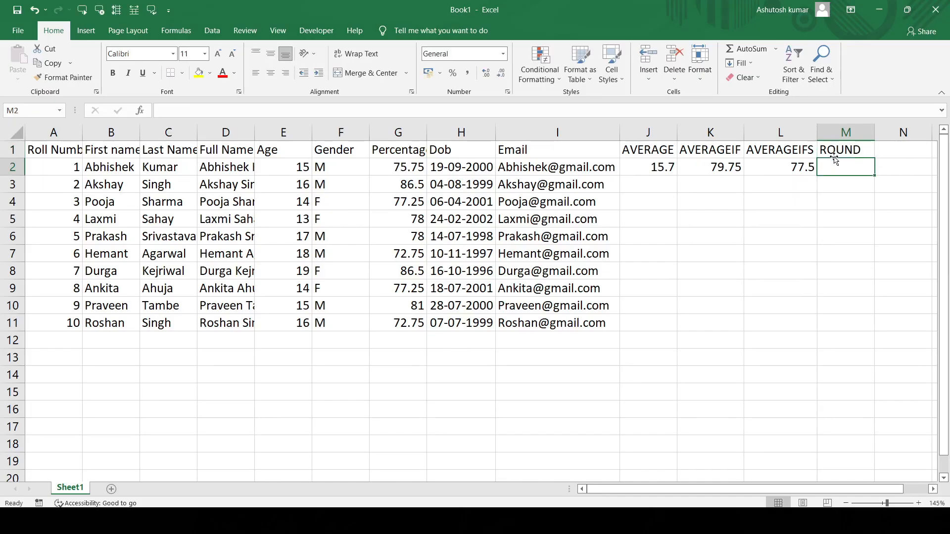
- Enter the formula =ROUND(234213.435654,3) in M2 and autofit the width of column M
text(=)
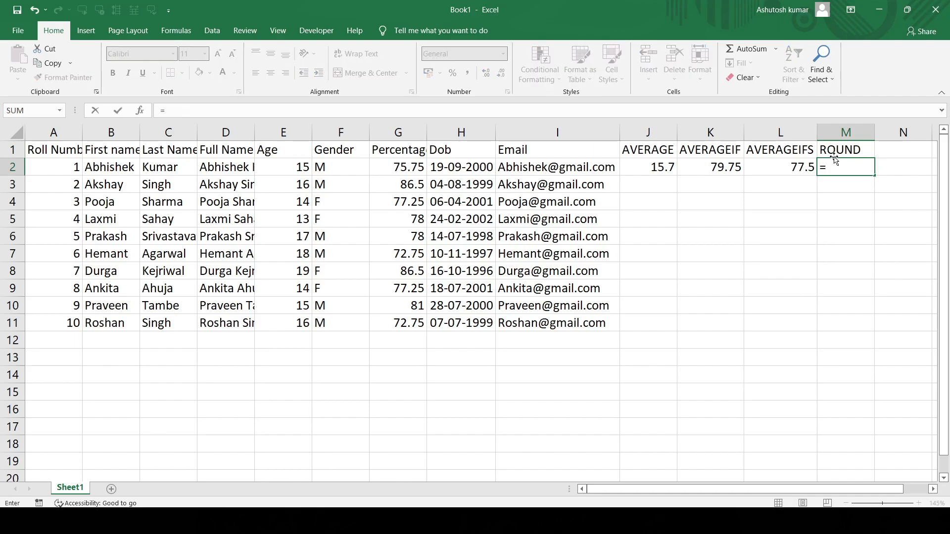
text(ROUND()
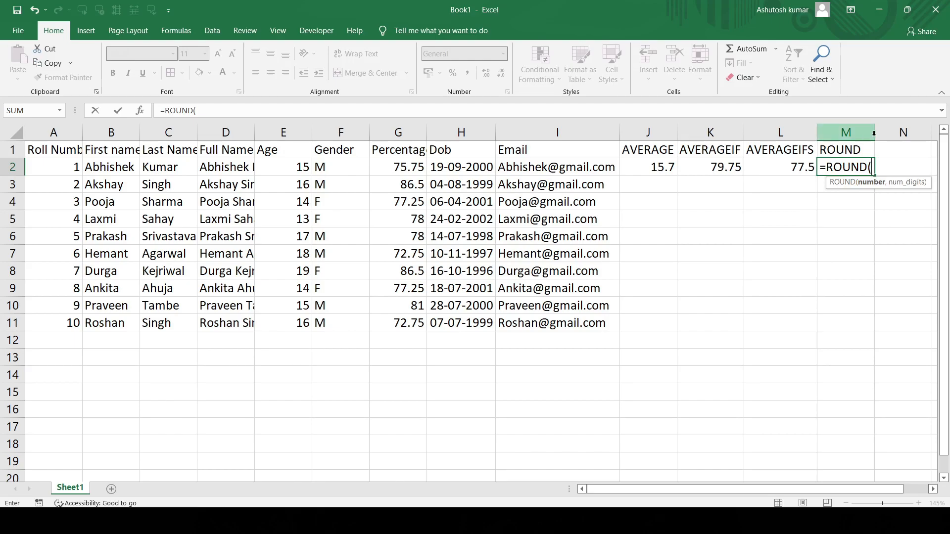
scroll(803, 244, right, 3)
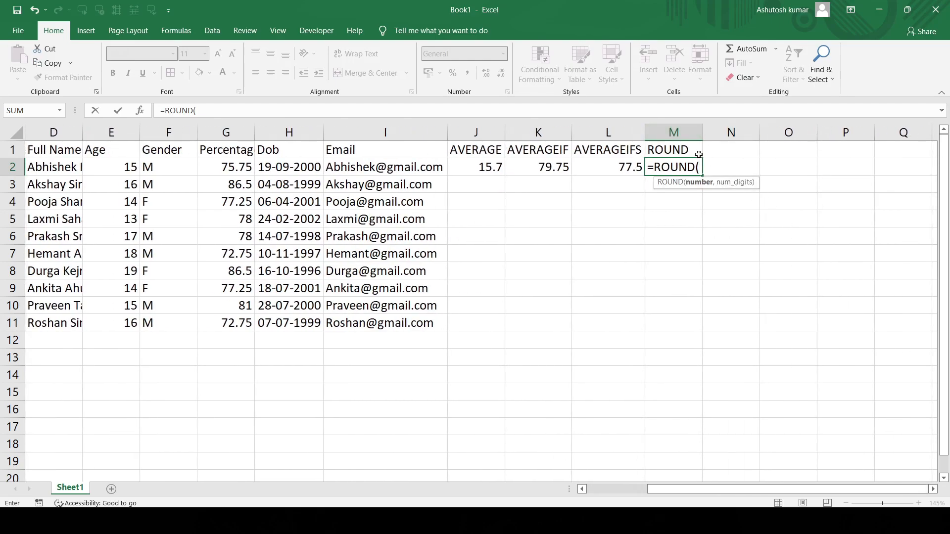
text(234213.435654,)
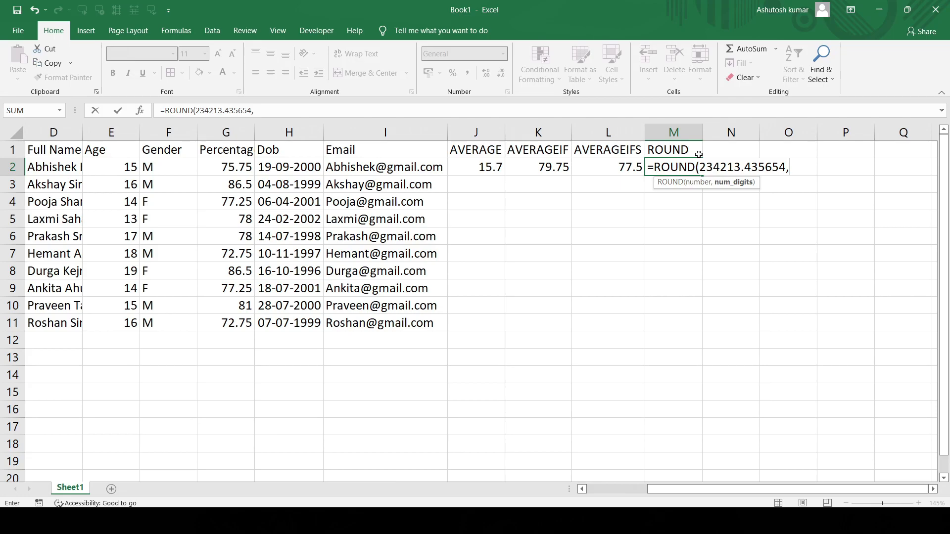
text(3))
key(Return)
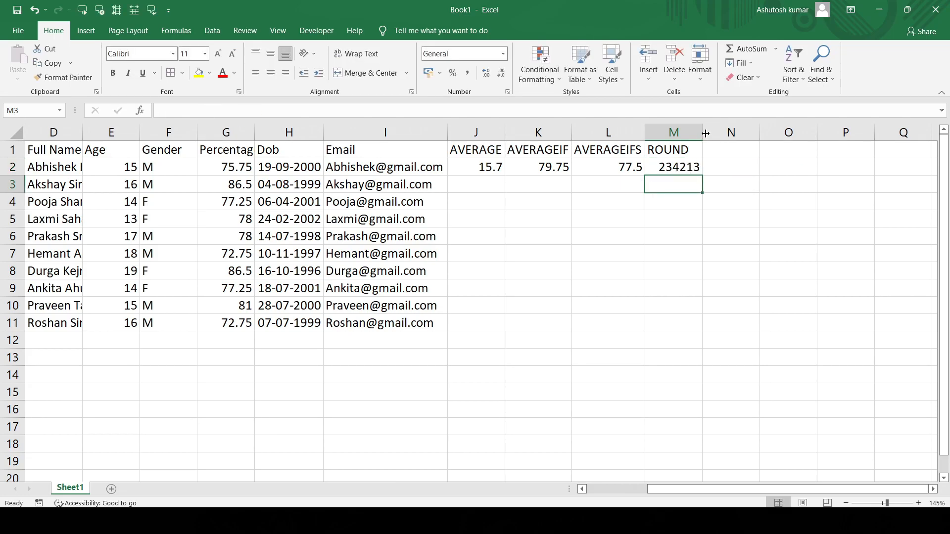
double_click(705, 134)
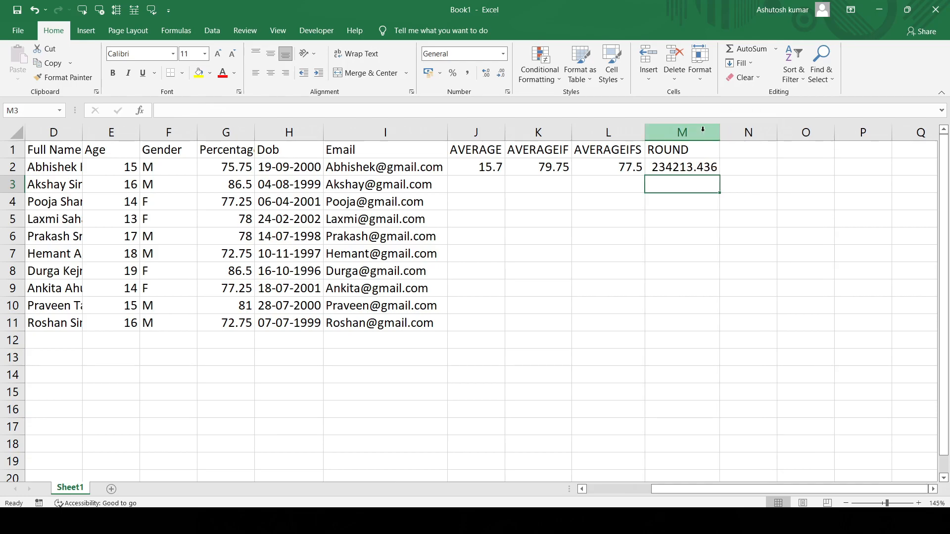
- Change the number of digits in the M2 ROUND formula to 1
click(713, 169)
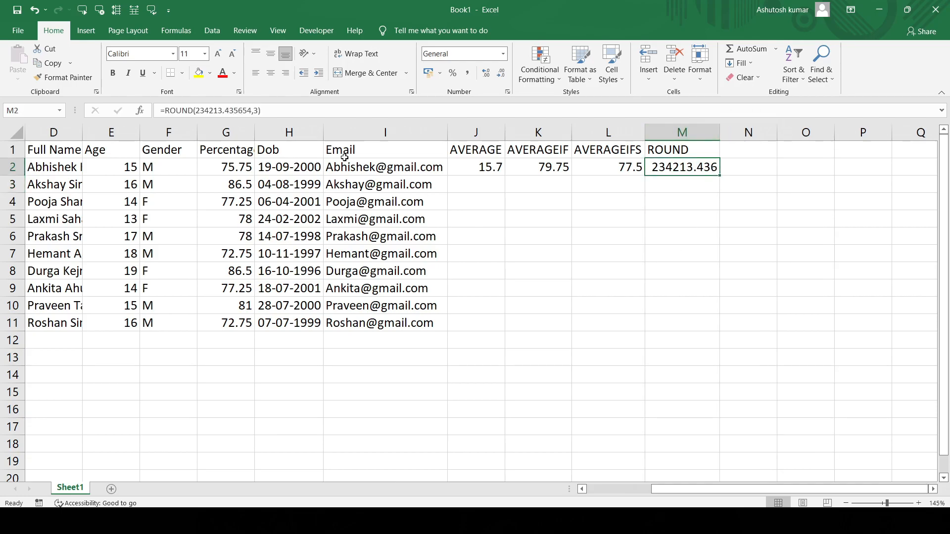
click(257, 113)
key(BackSpace)
text(1)
key(Return)
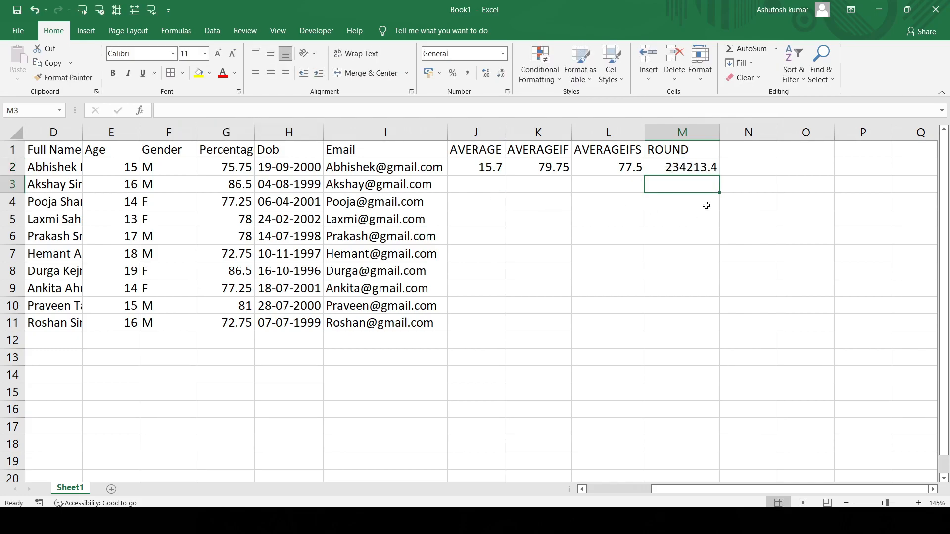
click(695, 167)
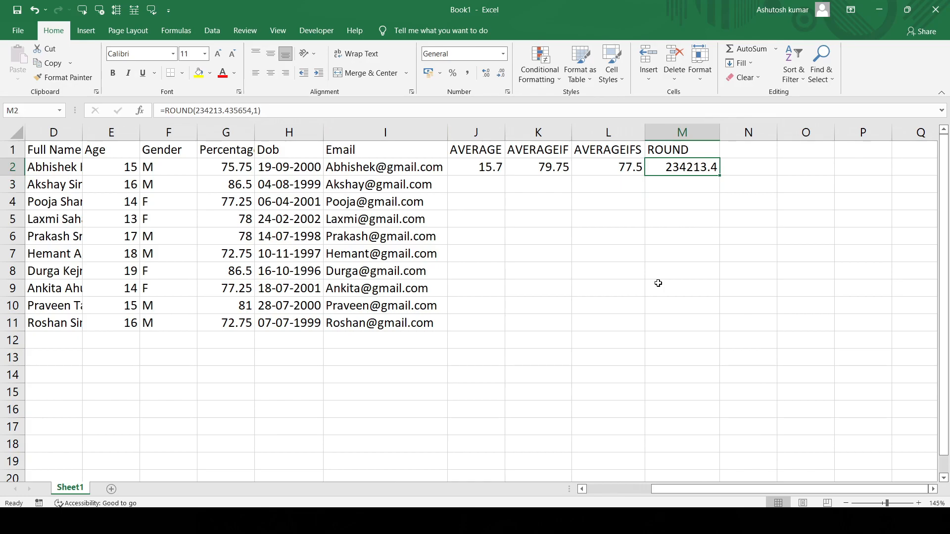
- Enter the heading LARGE in N1
click(743, 168)
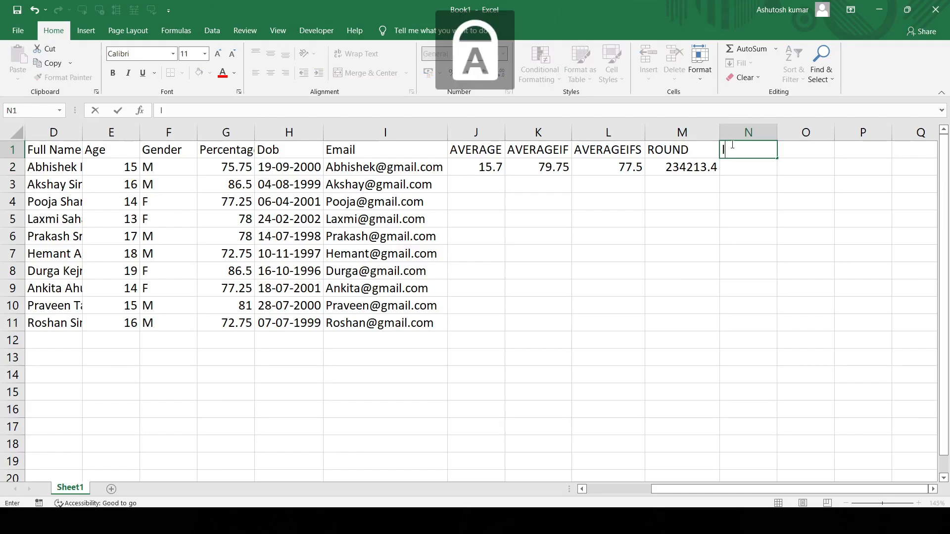
text(ARGE)
key(BackSpace)
key(BackSpace)
key(BackSpace)
key(BackSpace)
key(BackSpace)
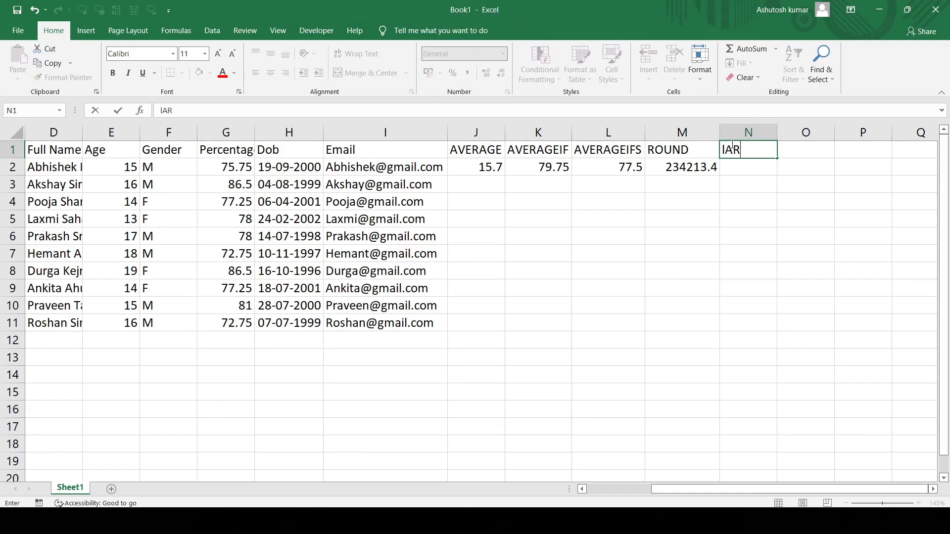
text(LARGE)
key(Return)
- Enter the formula =LARGE(G2:G11,5) in N2 and review it against the percentages in G2:G11
text(=)
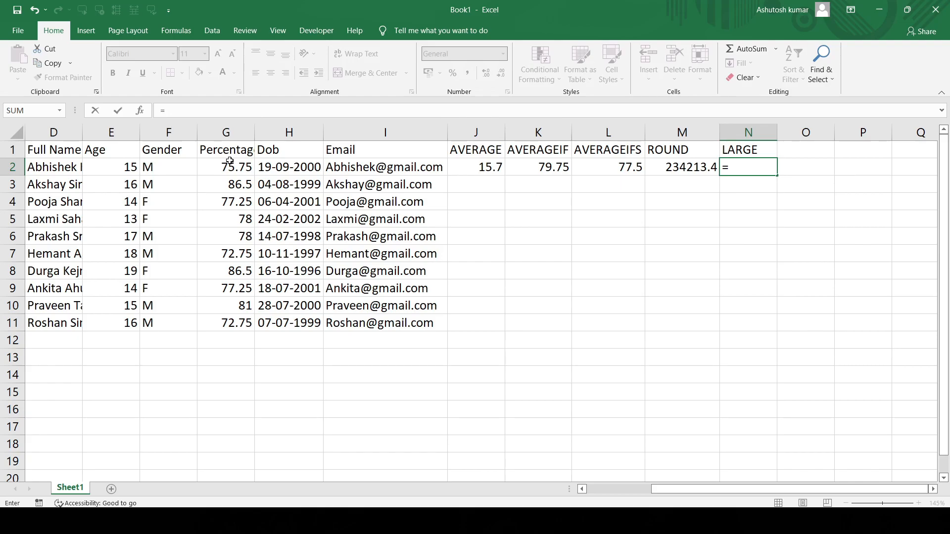
text(LAR)
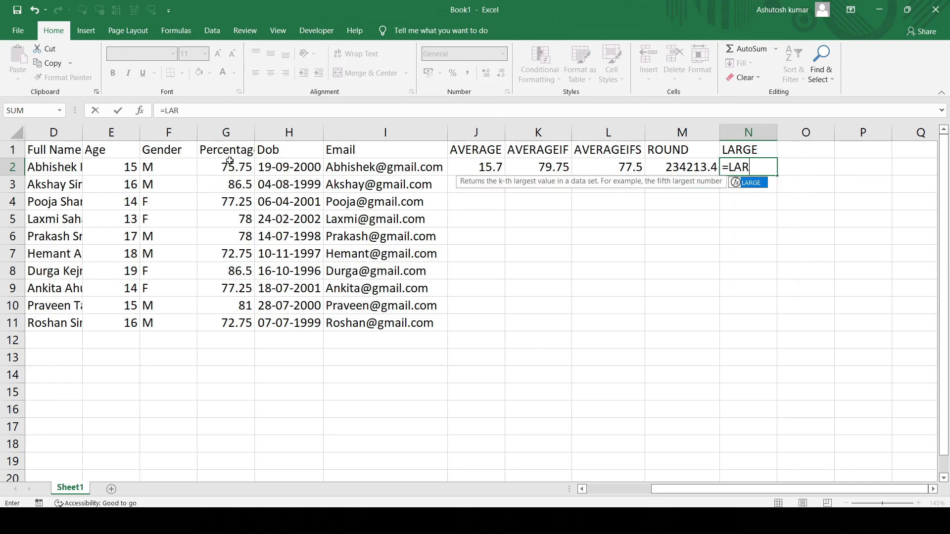
text(GE()
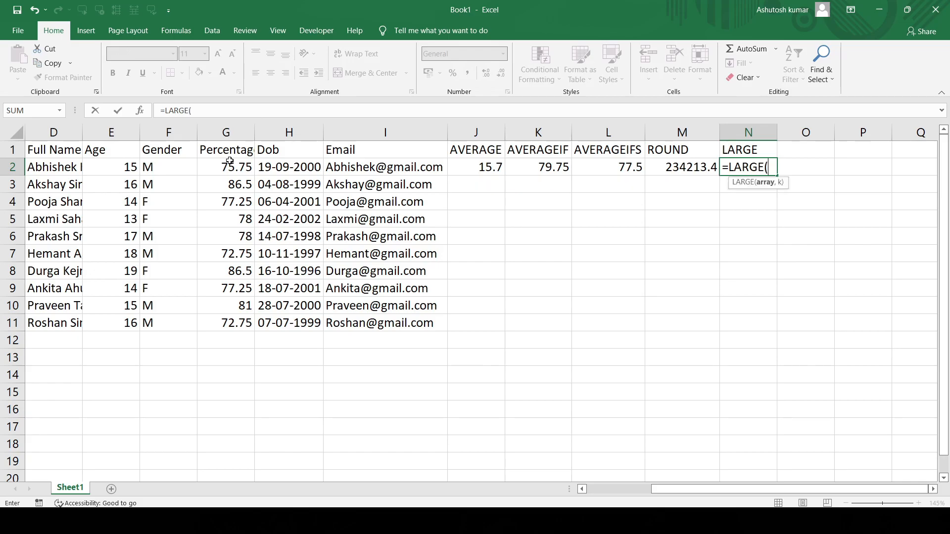
drag(212, 165, 225, 332)
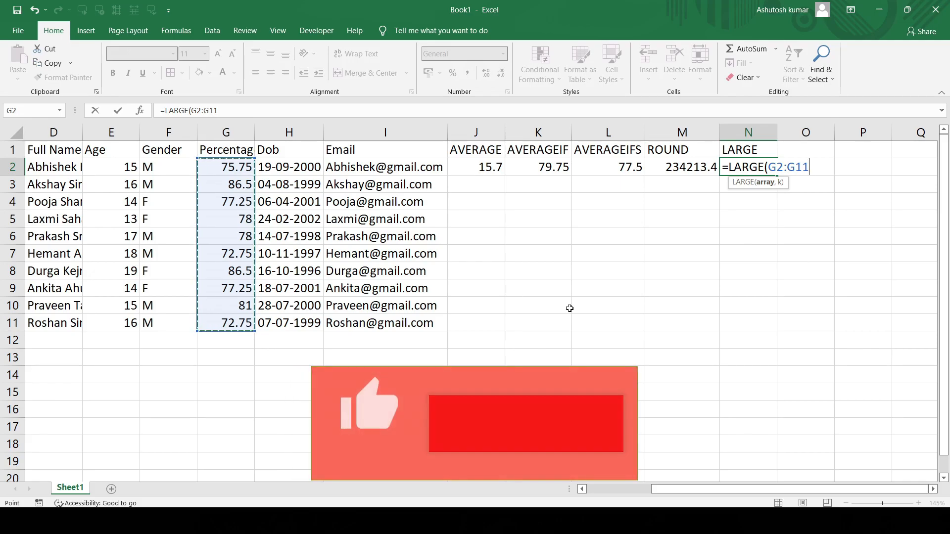
text(,)
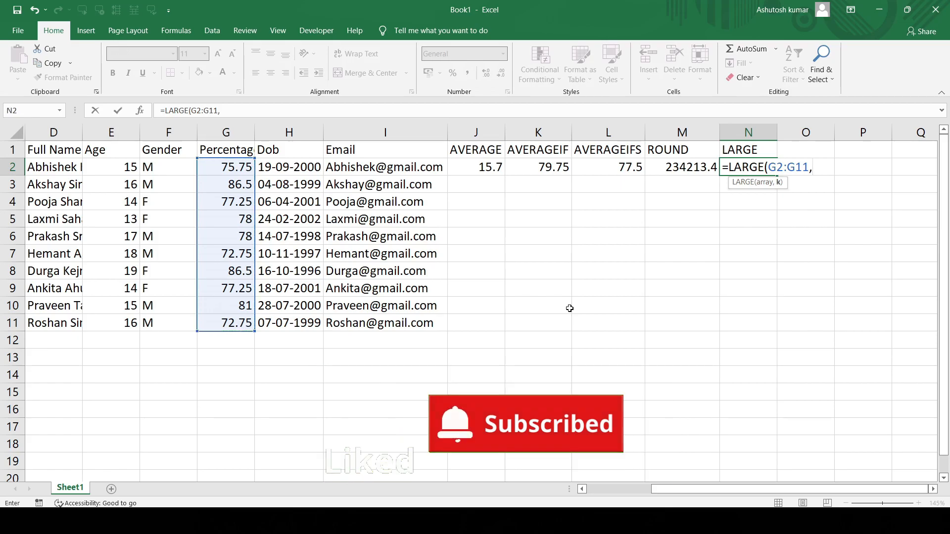
text(5))
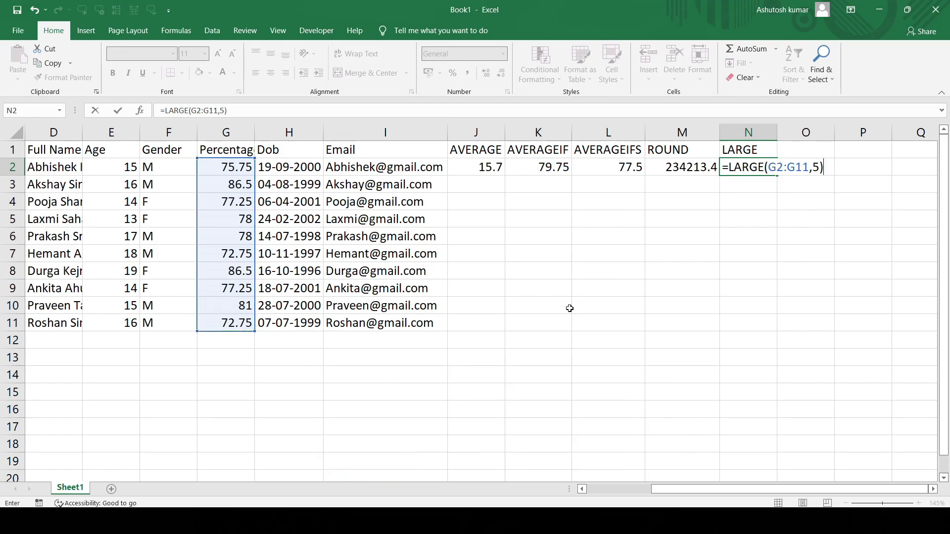
key(Return)
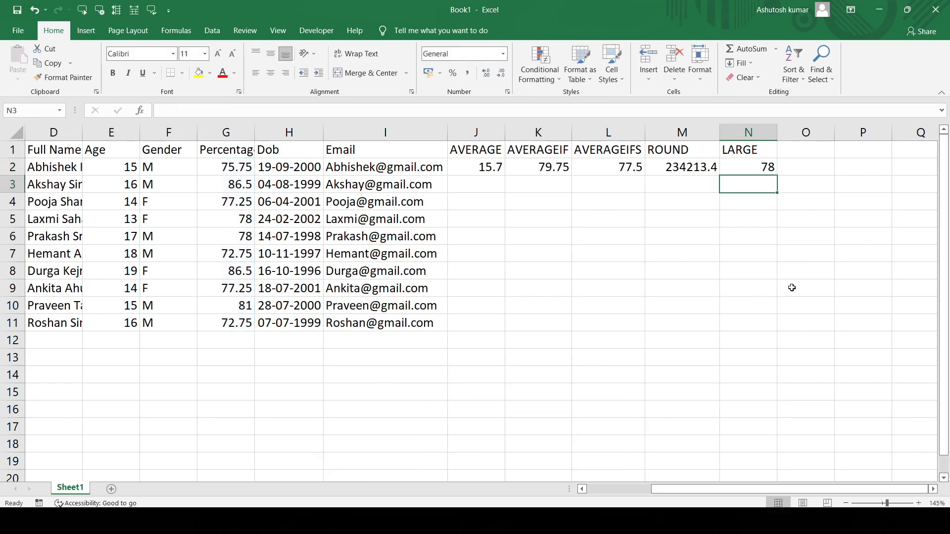
click(736, 166)
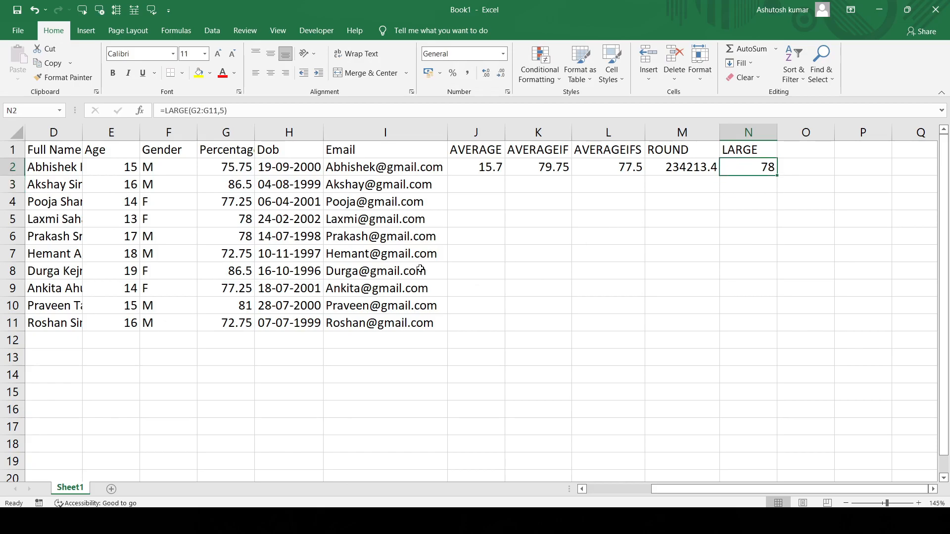
click(236, 168)
drag(237, 180, 238, 323)
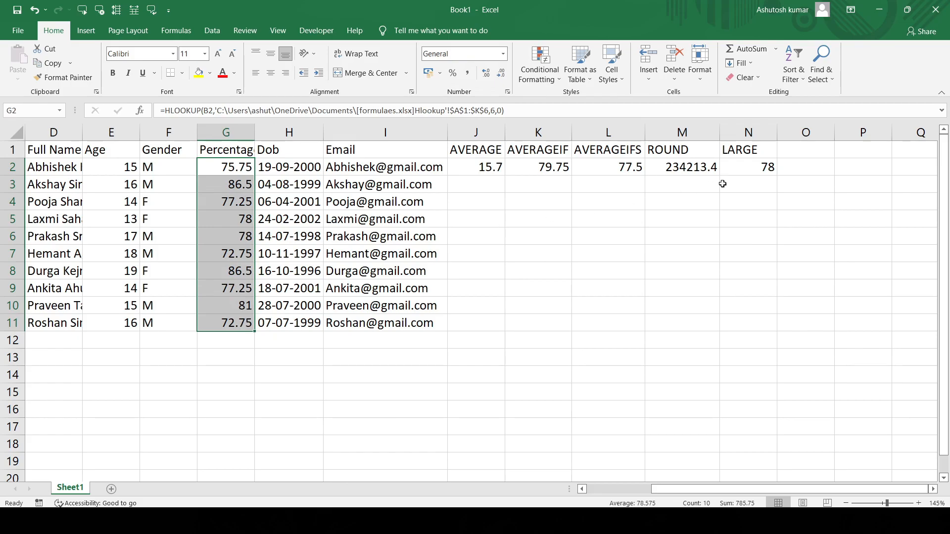
- Enter the heading SMALL in O1
click(807, 147)
text(SMALL)
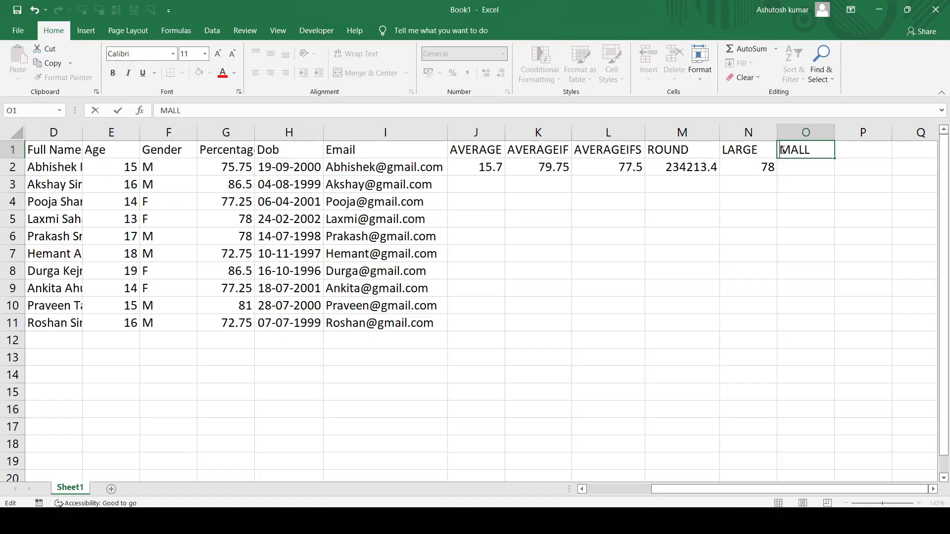
text(S)
key(Return)
- Enter the formula =SMALL(G2:G11,2) in O2 to find the second-smallest percentage
text(=)
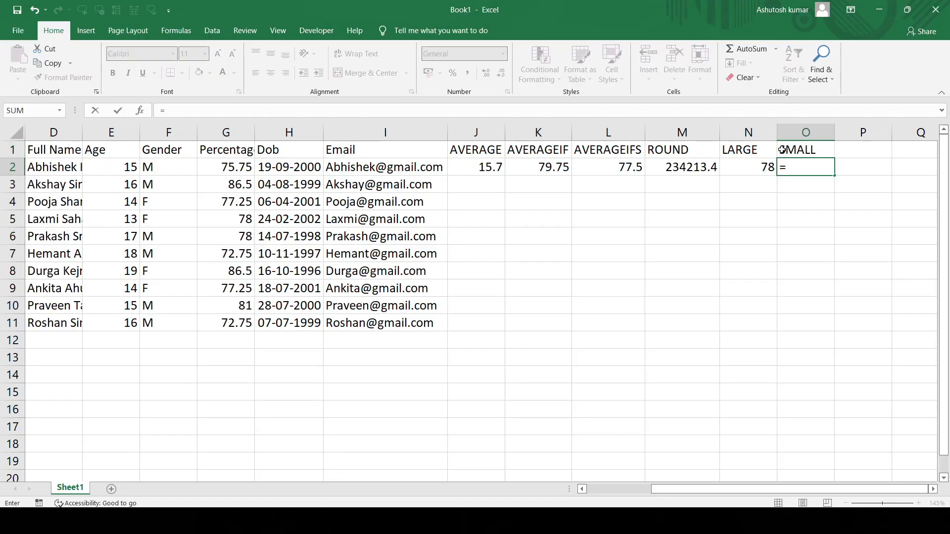
text(SMAL)
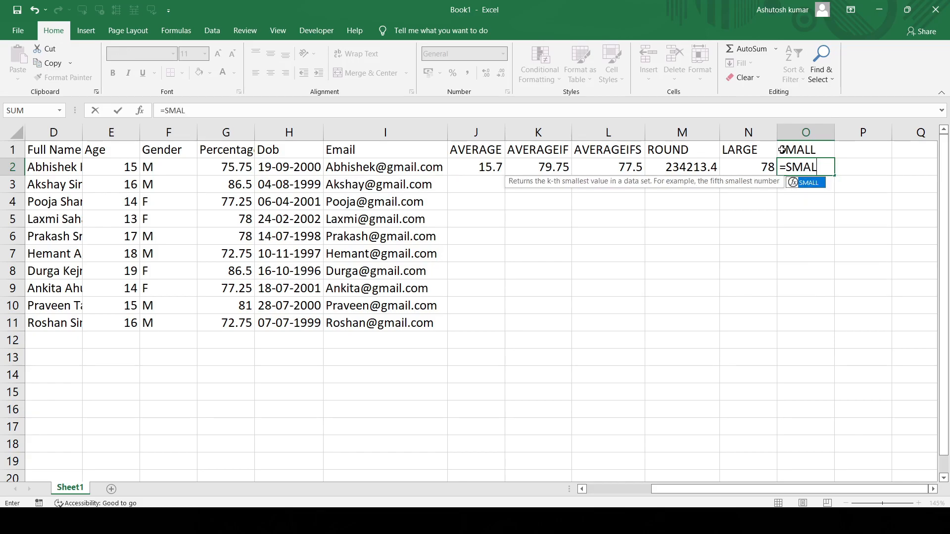
text(L()
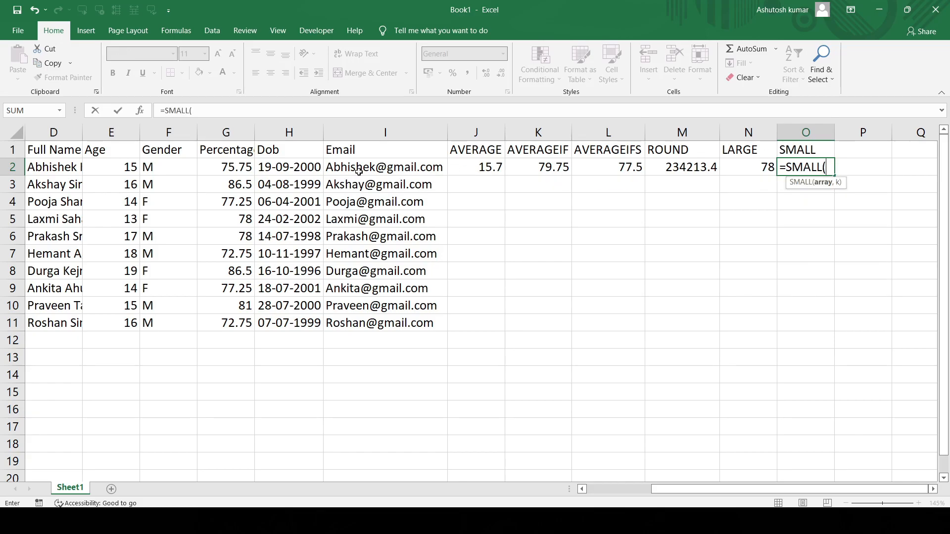
drag(231, 167, 239, 319)
text(,)
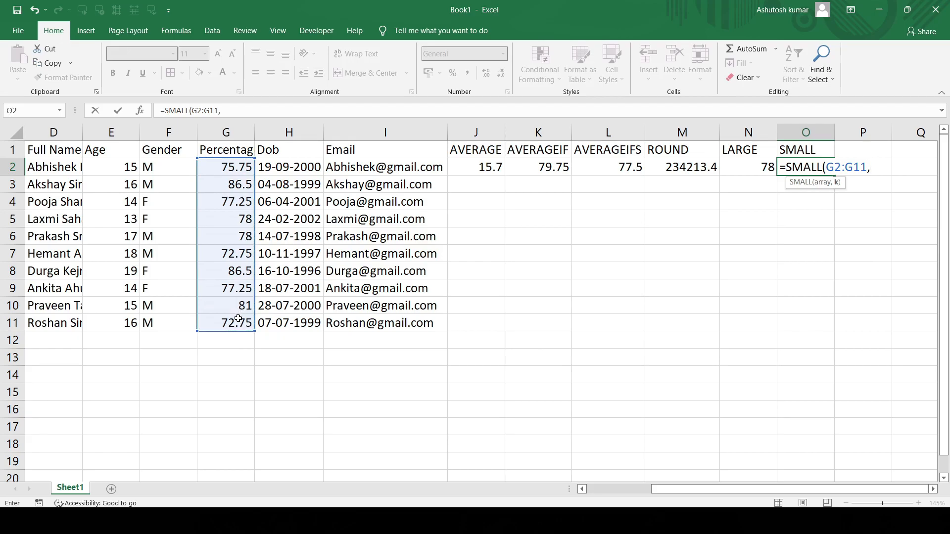
text(2))
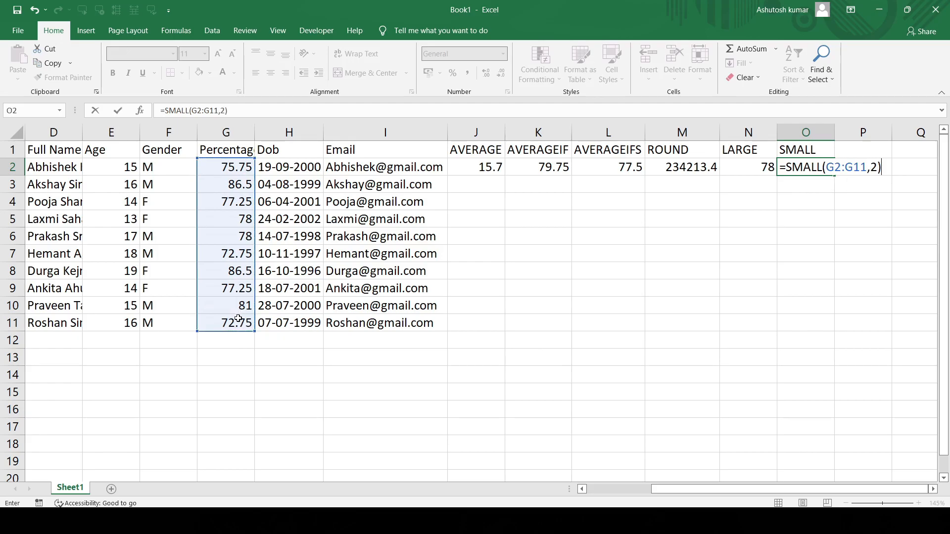
key(Return)
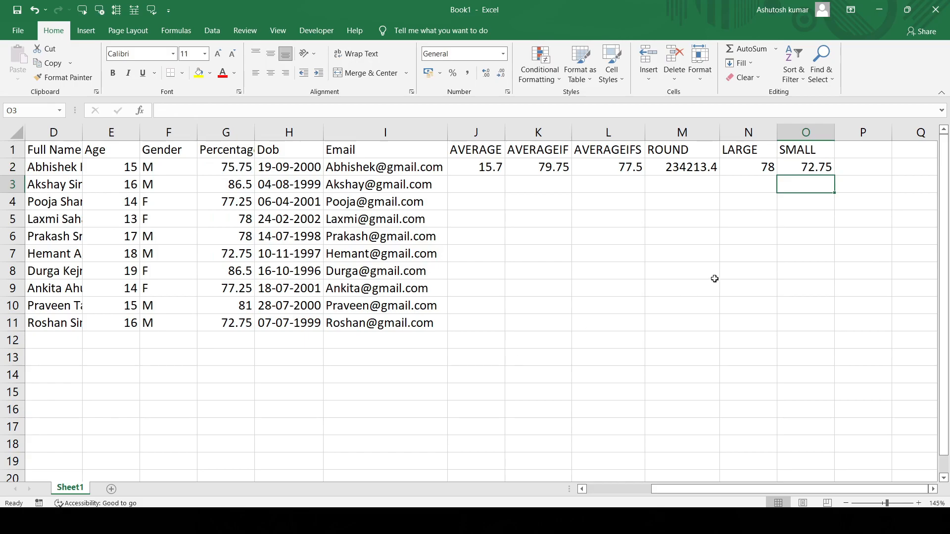
click(802, 166)
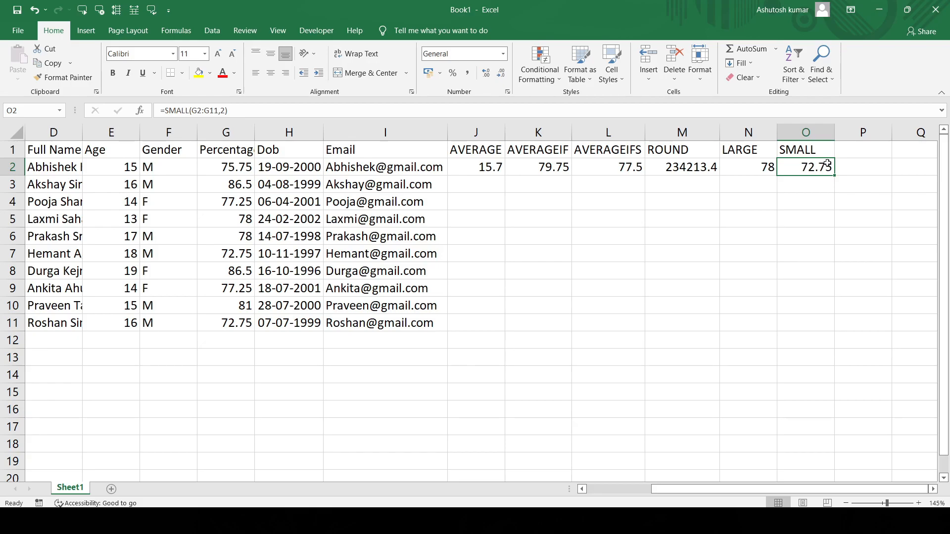
- Enter the heading PI in P1 and the formula =PI() in P2
click(872, 147)
text(PO)
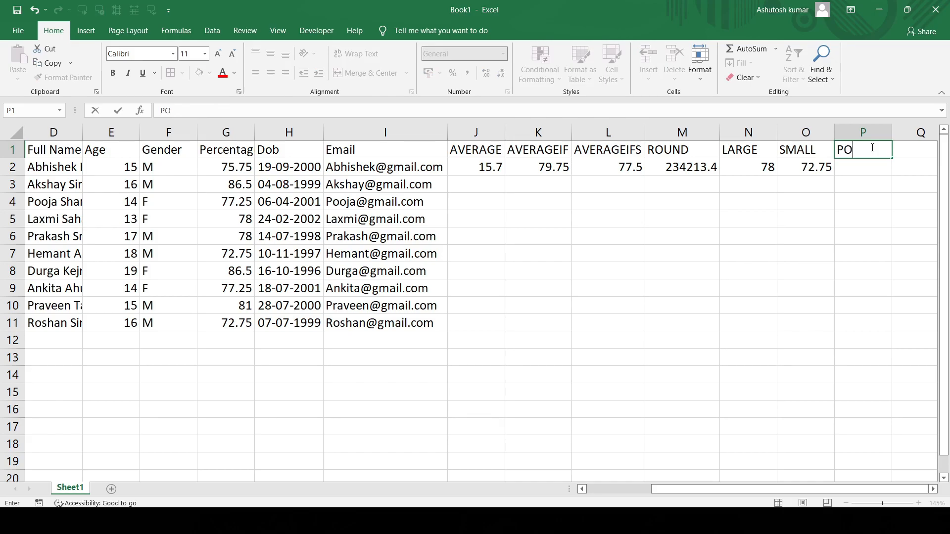
key(BackSpace)
text(I)
key(Return)
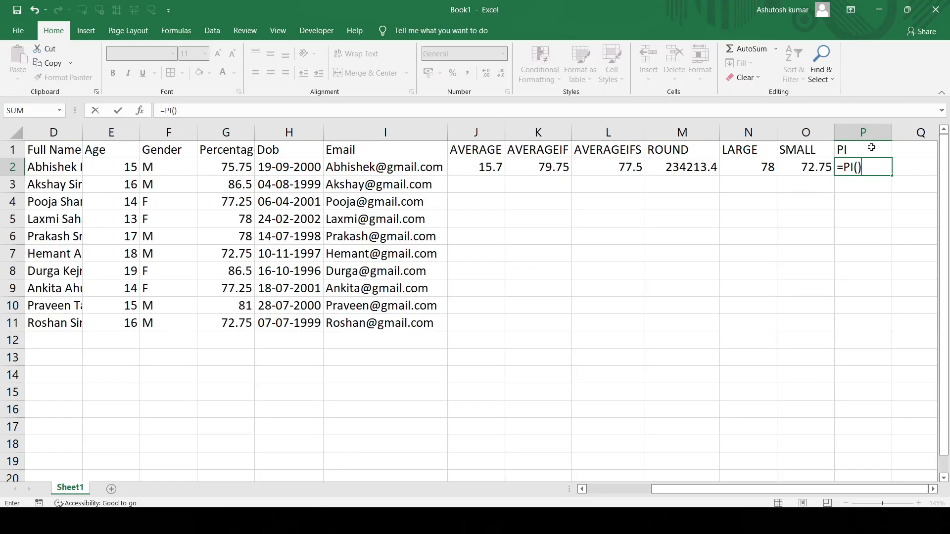
key(Return)
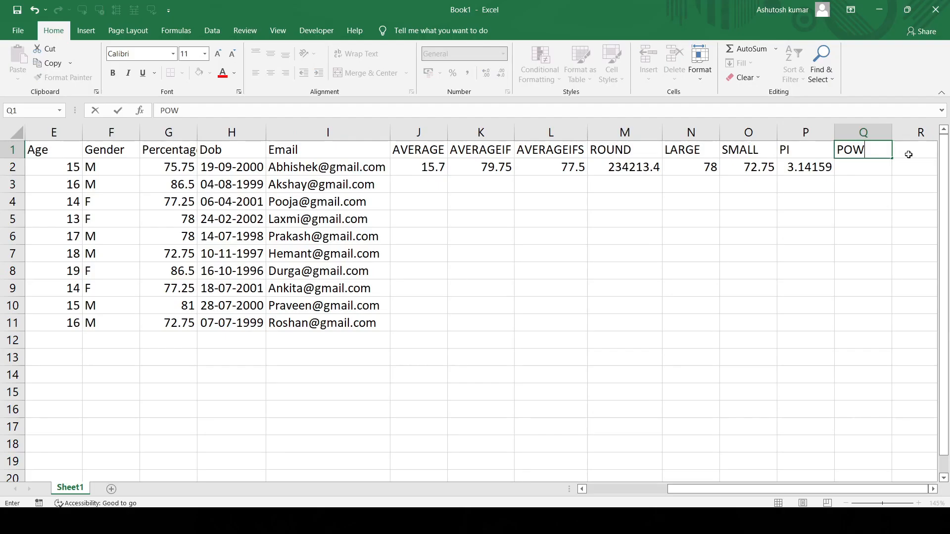
- Enter the heading POWER in Q1
text(ER)
key(Return)
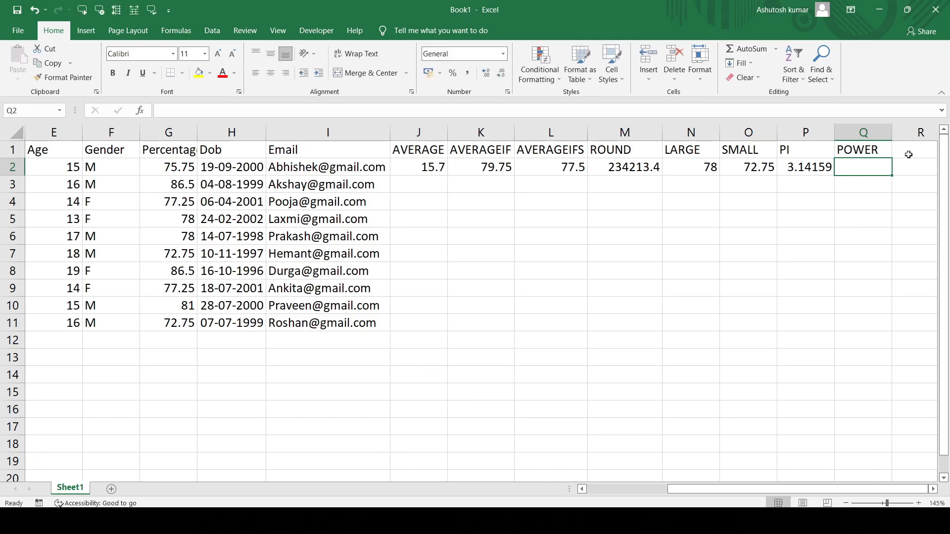
- Enter the formula =POWER(2,4) in Q2 to raise 2 to the fourth power, and reselect the cell
text(=)
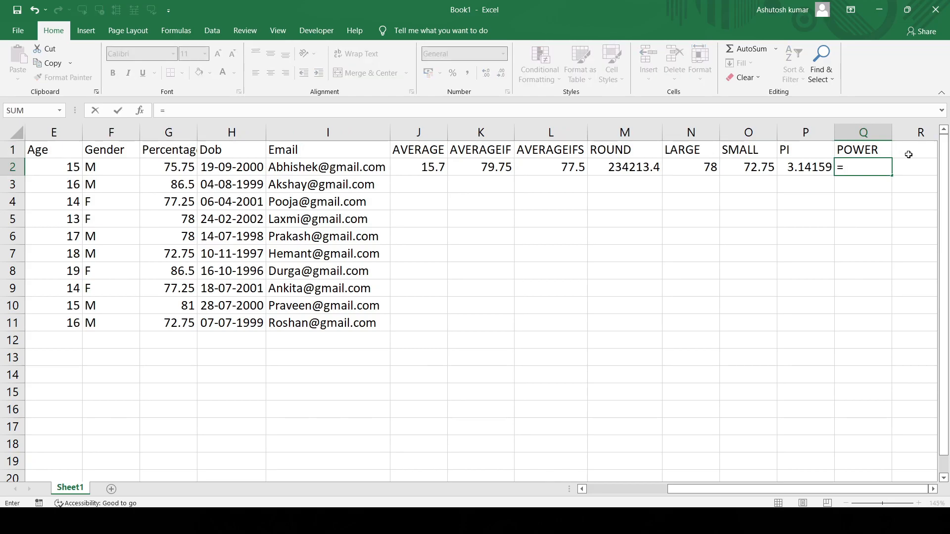
text(POWER()
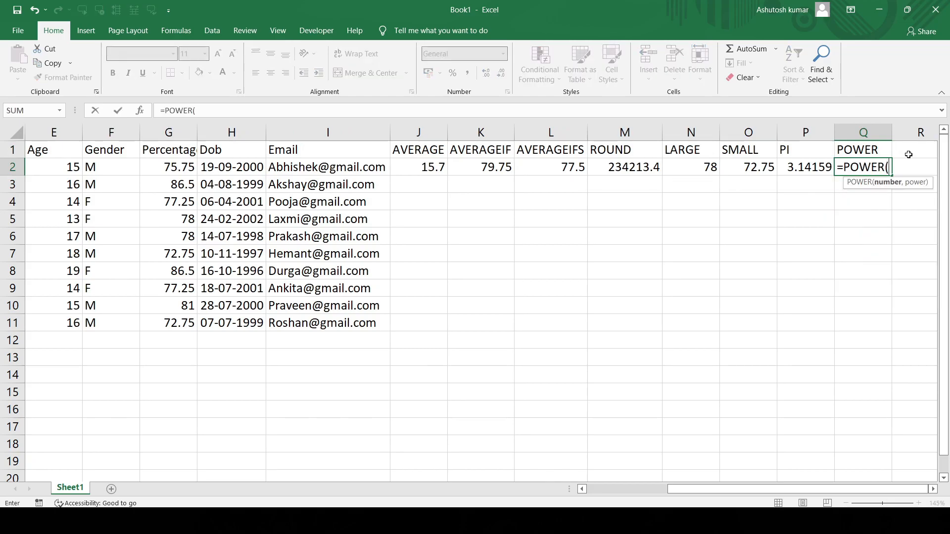
text(2,4)
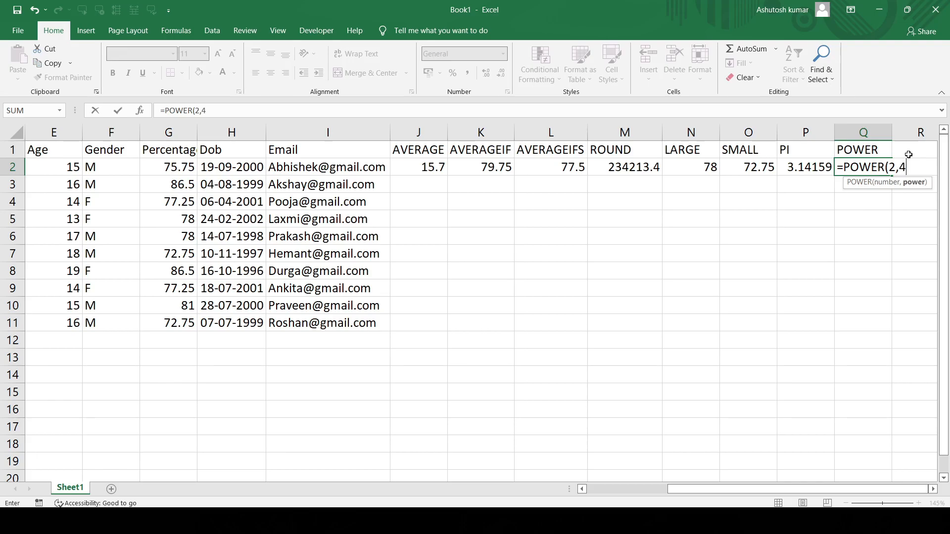
text())
key(Return)
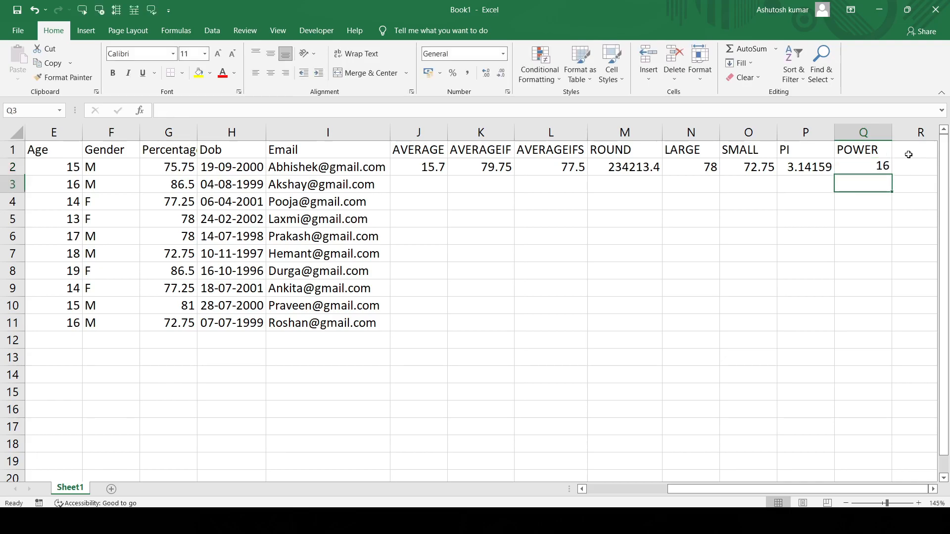
click(859, 169)
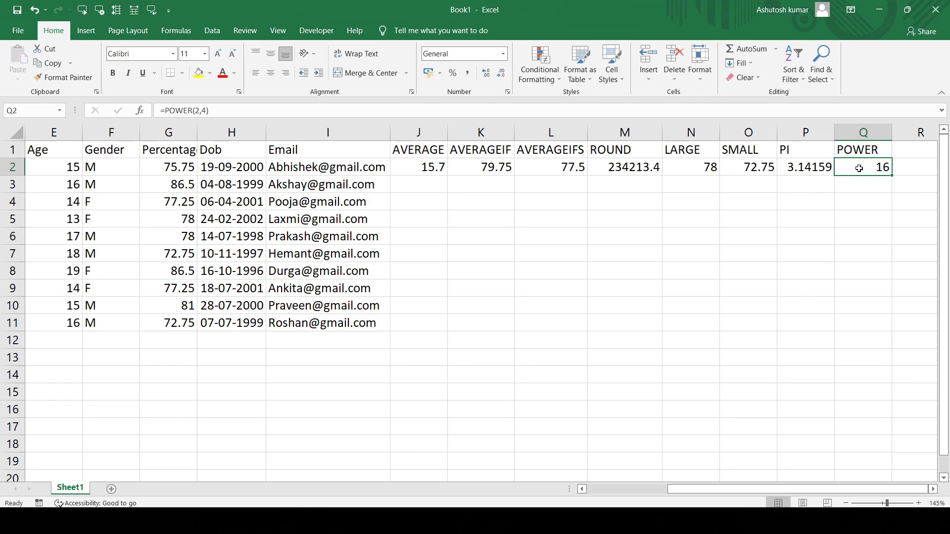
- Select cell R1, the empty heading cell beside POWER
scroll(891, 226, right, 2)
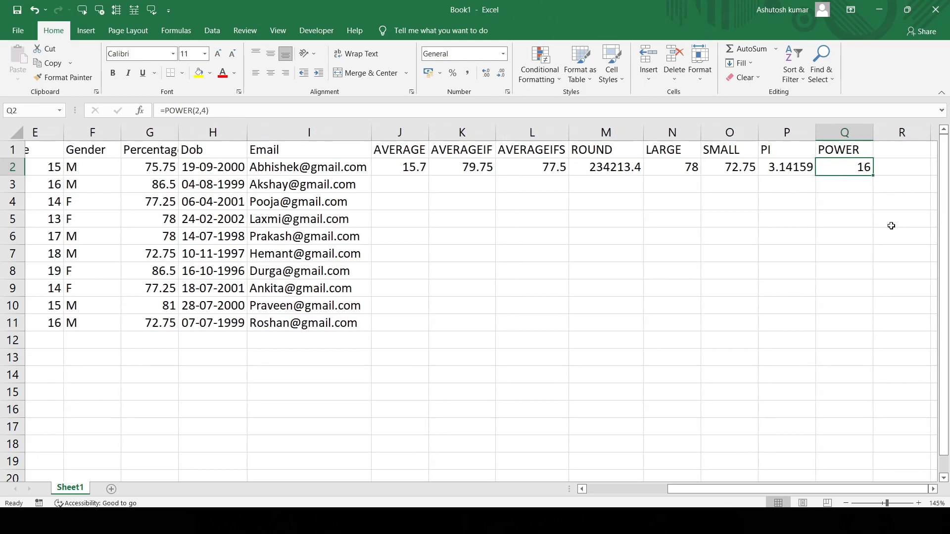
scroll(891, 226, right, 3)
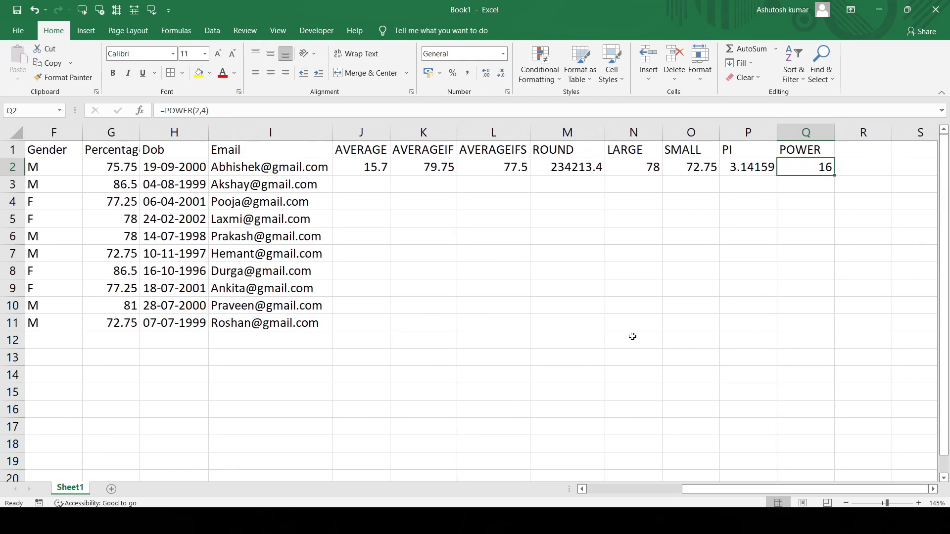
click(853, 155)
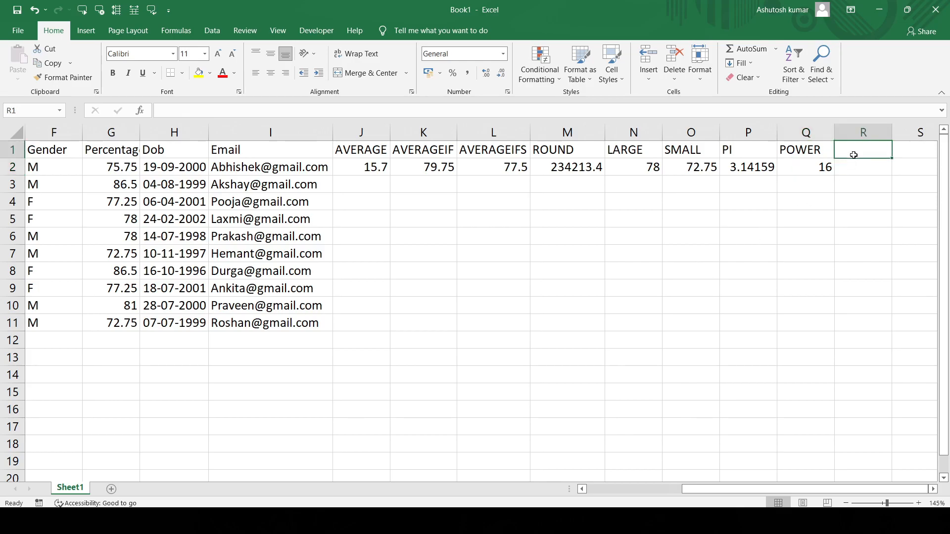
- Switch to the AVERAGE document in Word and examine the Median section's number set and the step that sorts it in ascending order
key(alt+Tab)
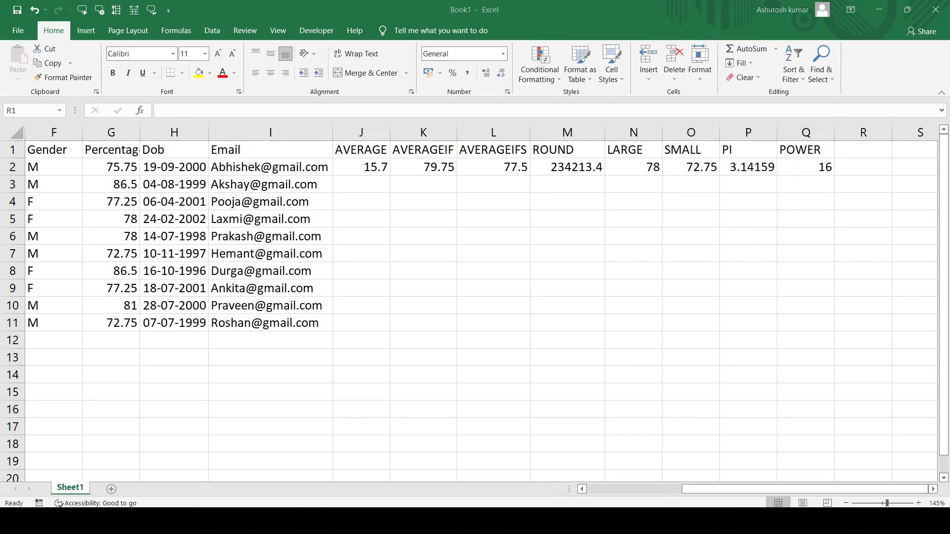
click(507, 369)
scroll(507, 370, down, 7)
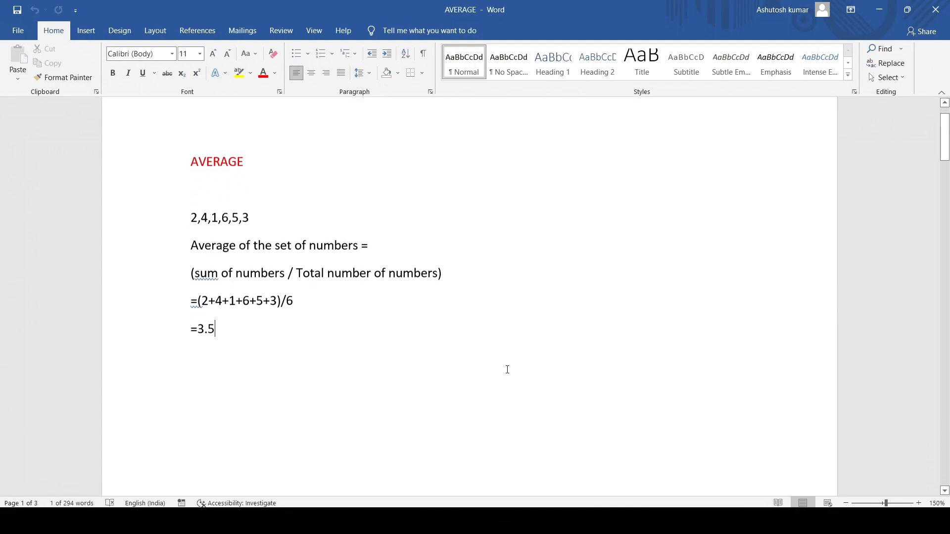
scroll(507, 370, down, 3)
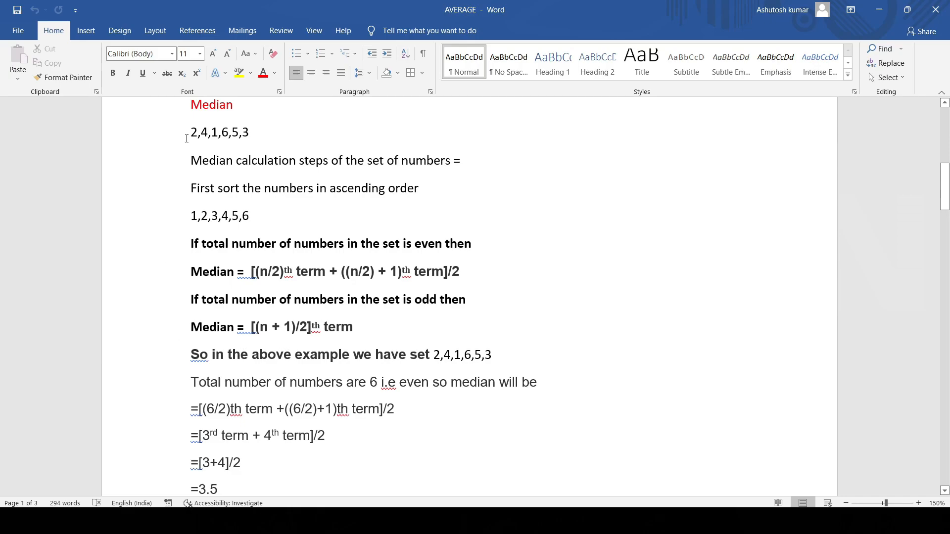
drag(192, 132, 258, 133)
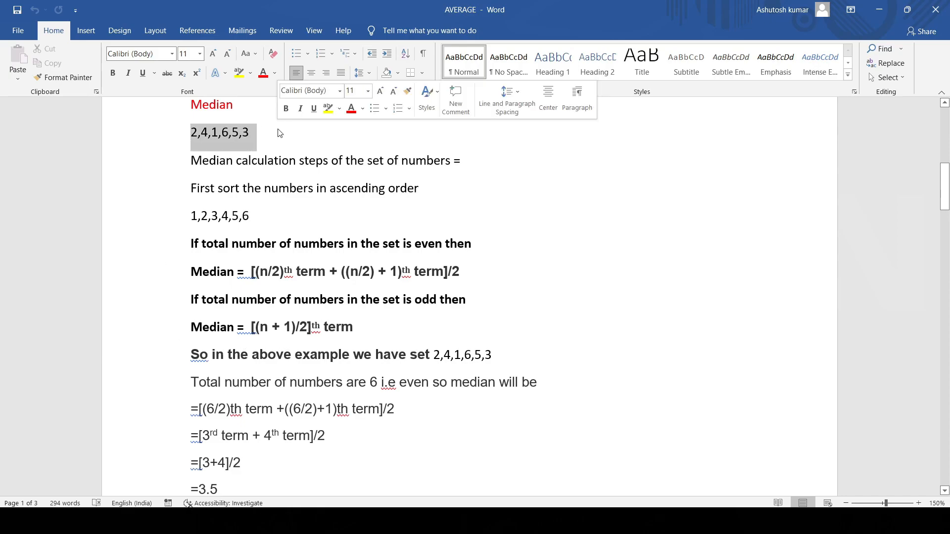
click(279, 136)
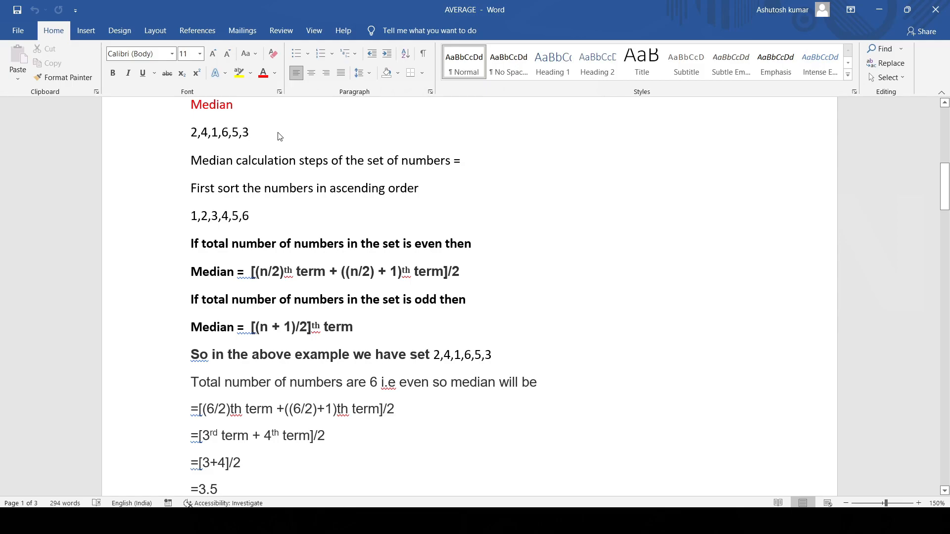
drag(192, 162, 481, 166)
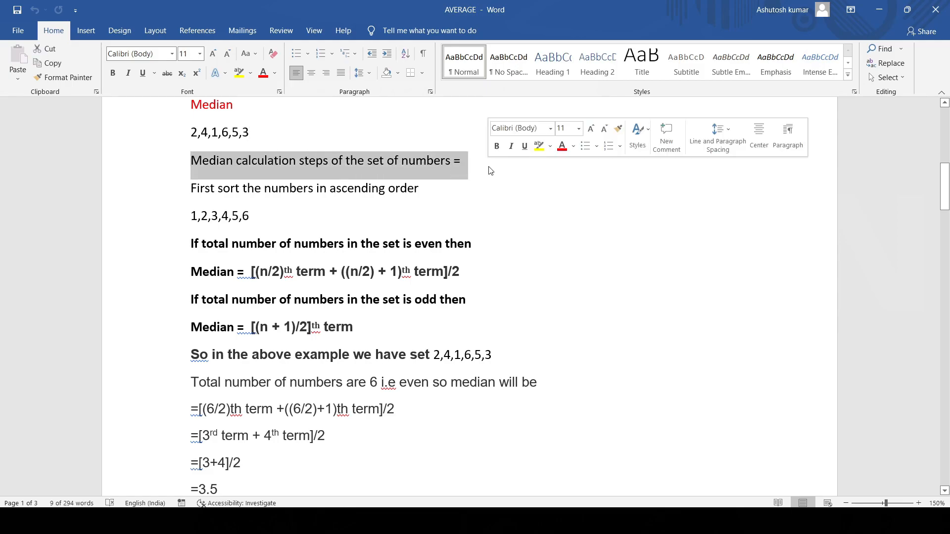
click(482, 167)
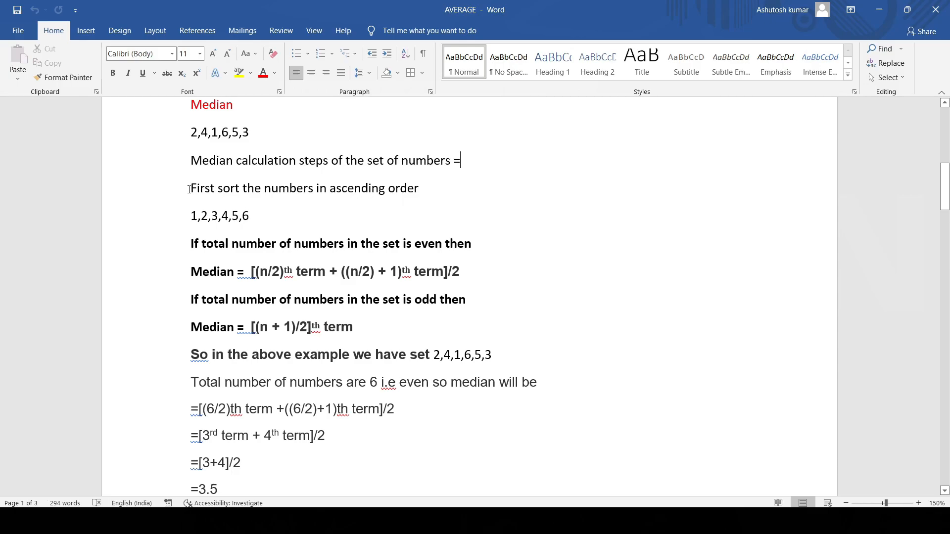
drag(188, 190, 438, 186)
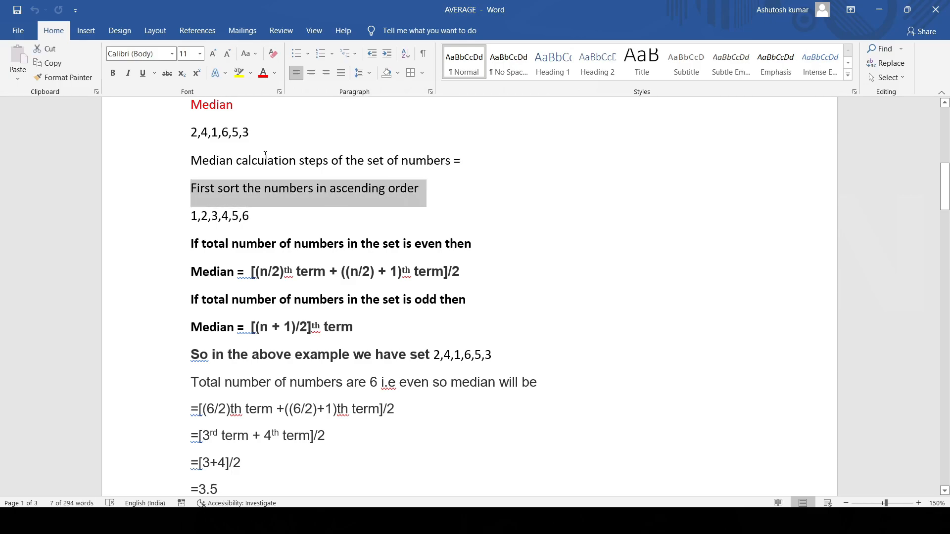
triple_click(252, 132)
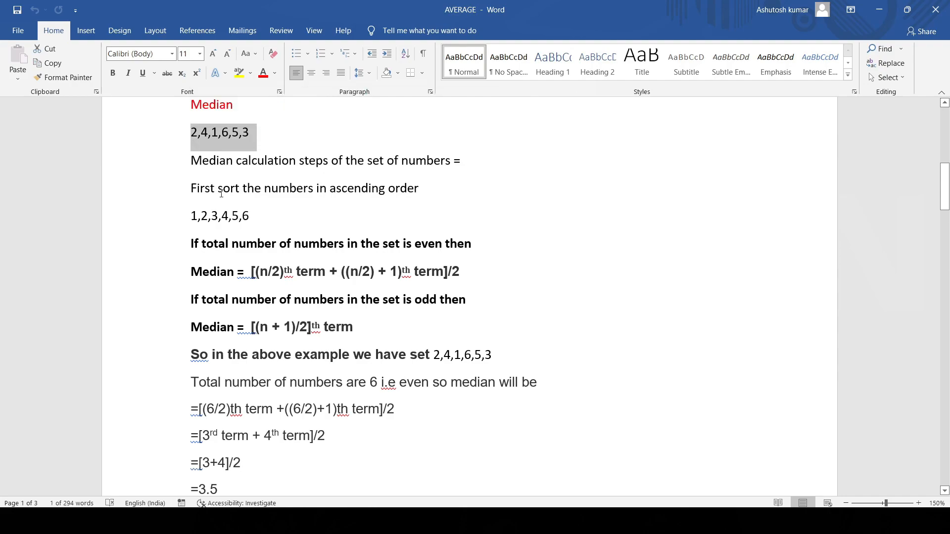
click(250, 214)
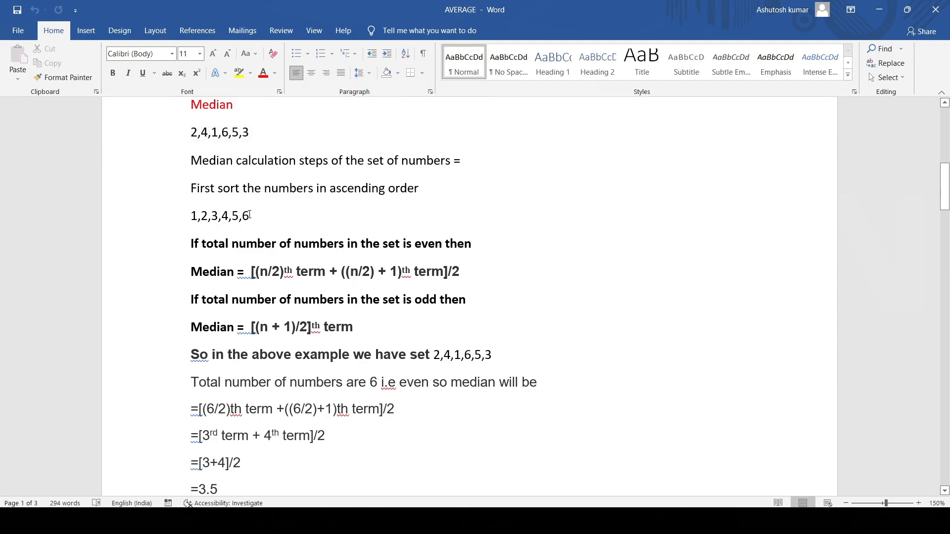
drag(250, 215, 187, 221)
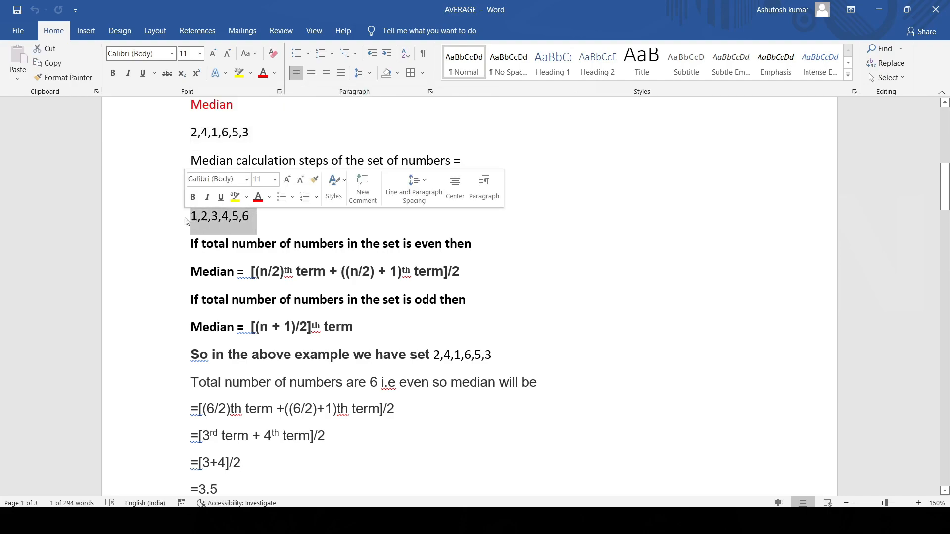
- Examine the median rules for sets with an even and an odd total of numbers
click(190, 243)
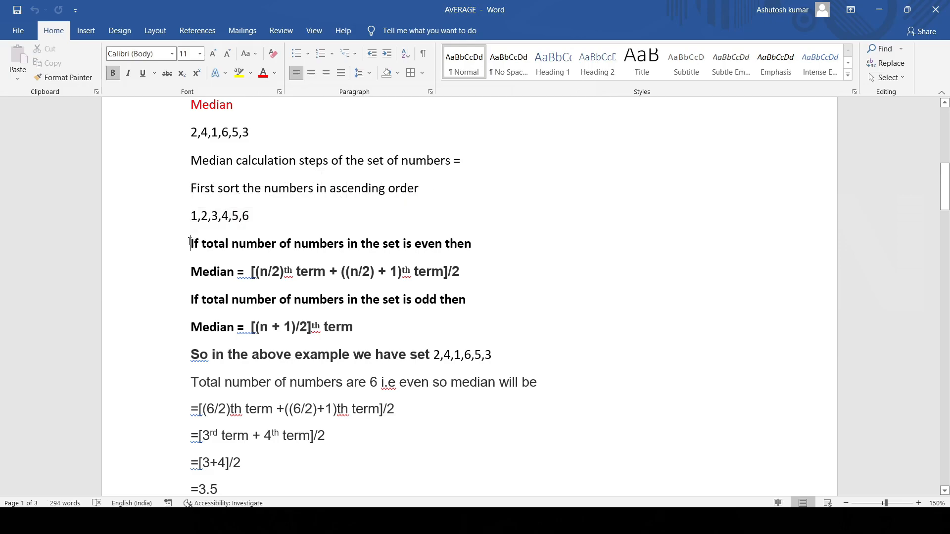
drag(190, 243, 528, 248)
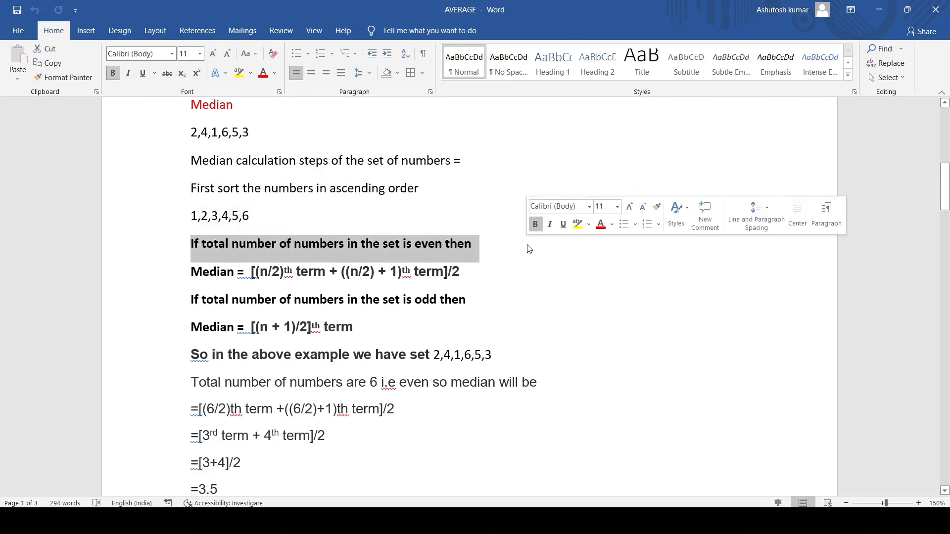
click(494, 250)
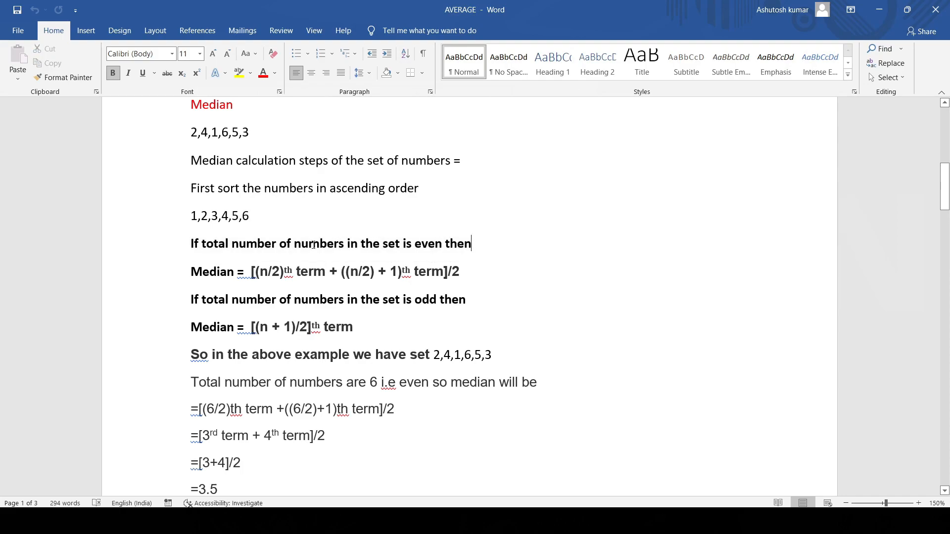
click(255, 219)
drag(188, 272, 483, 267)
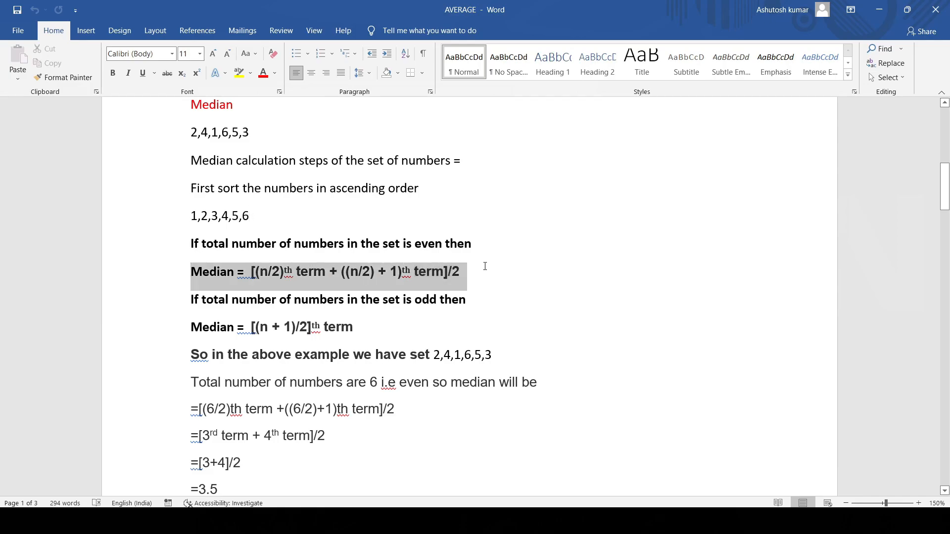
click(467, 300)
click(364, 332)
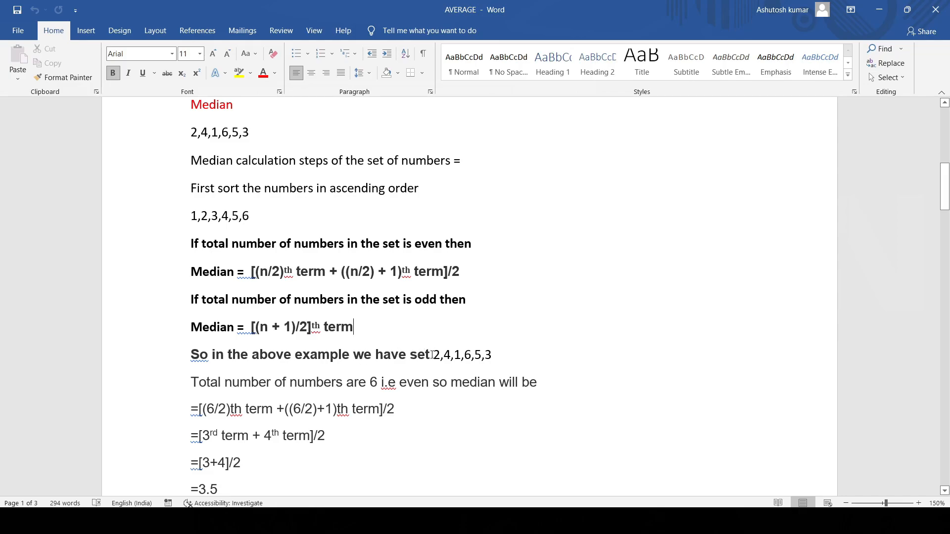
- Examine the worked median example for the set 2,4,1,6,5,3 against the sorted numbers
drag(433, 355, 478, 362)
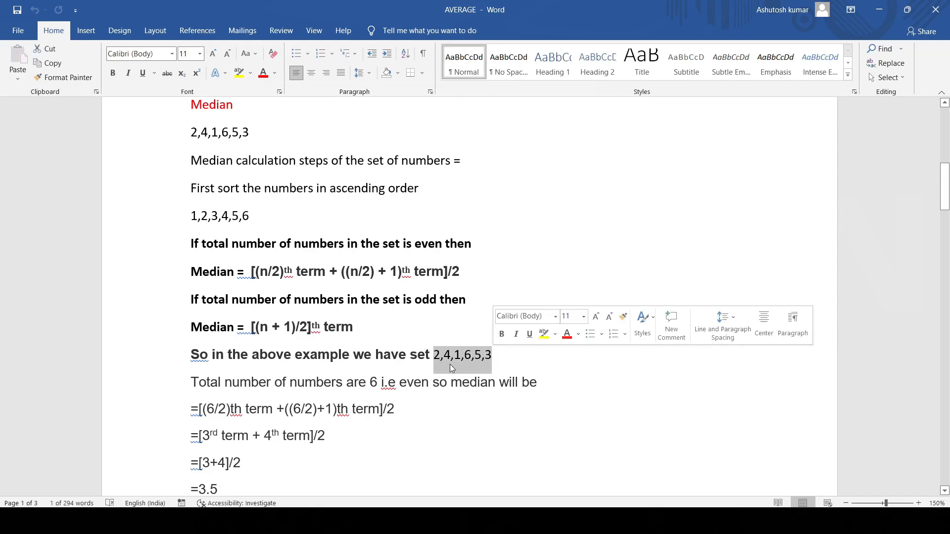
drag(370, 382, 380, 382)
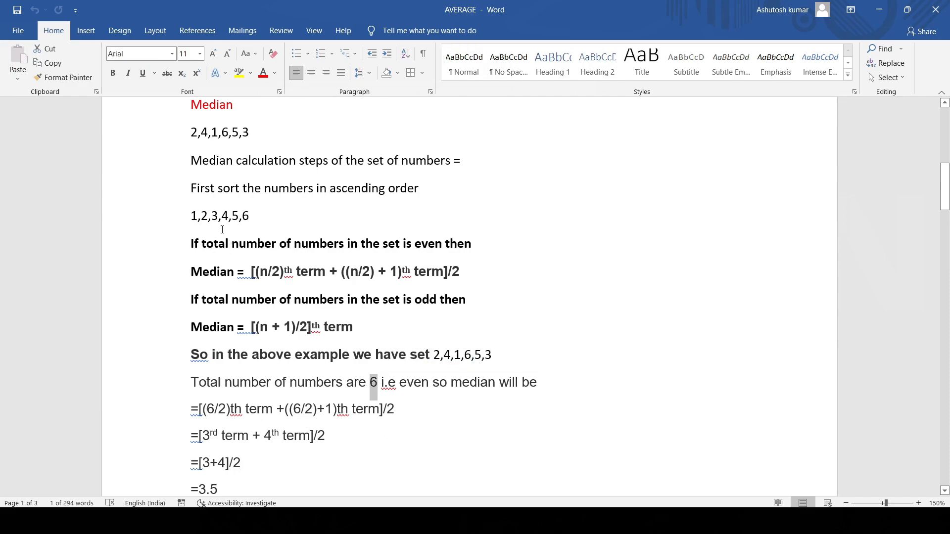
drag(192, 216, 261, 219)
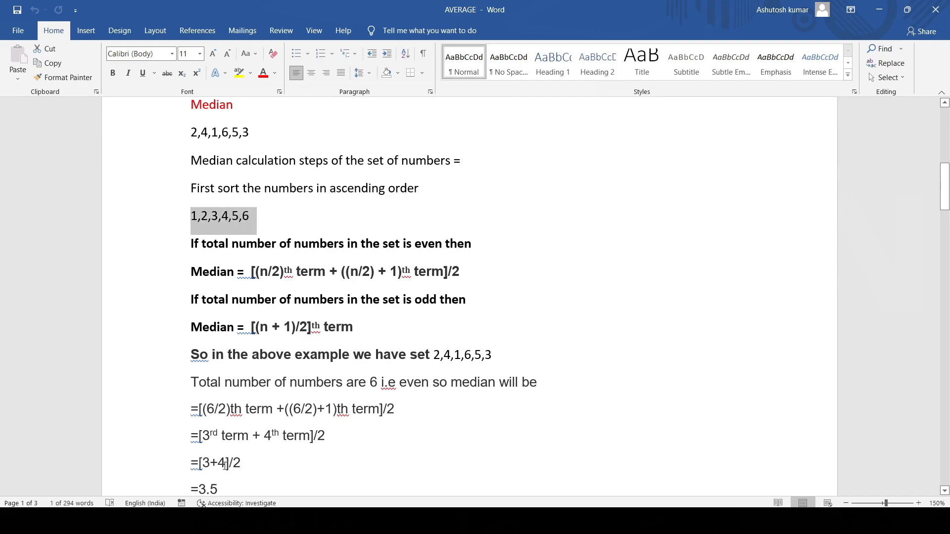
click(879, 10)
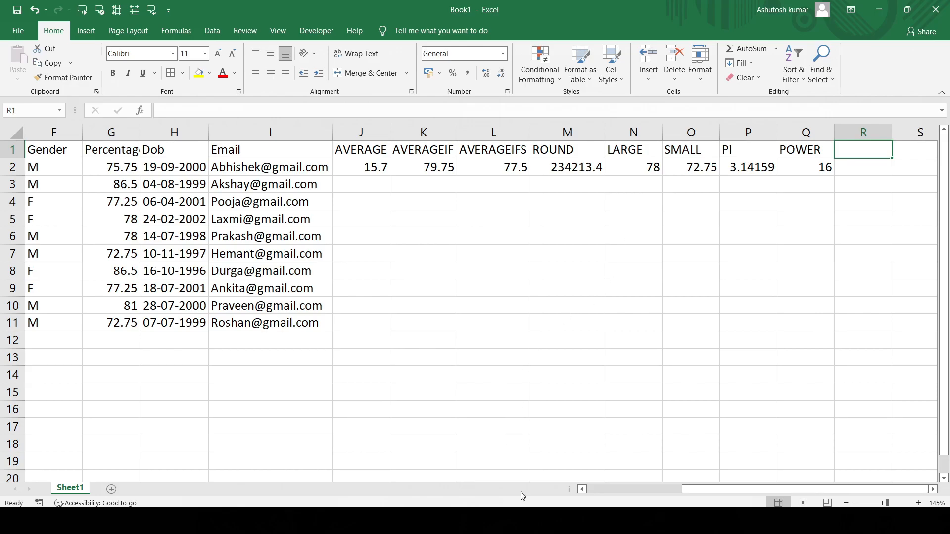
click(524, 521)
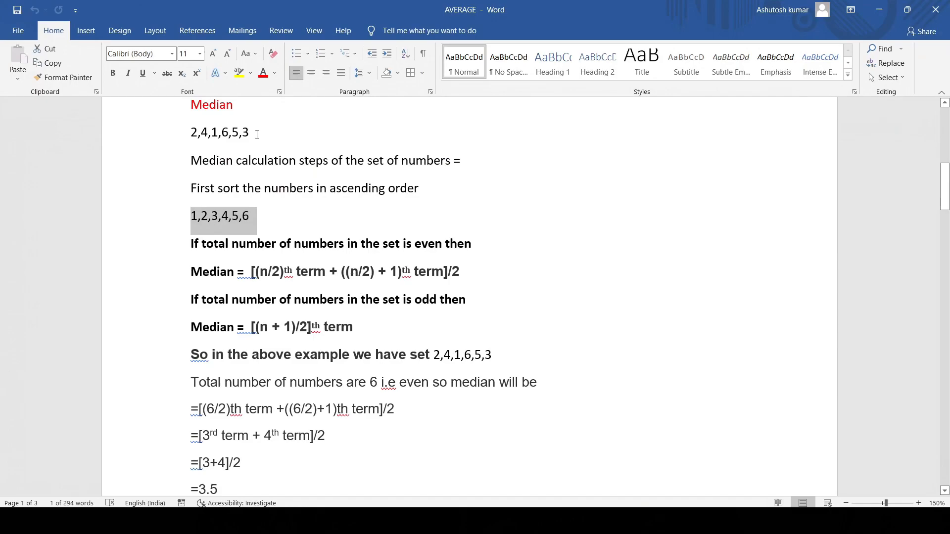
- Try adding 14 to the end of the first number set in the Median section
click(255, 132)
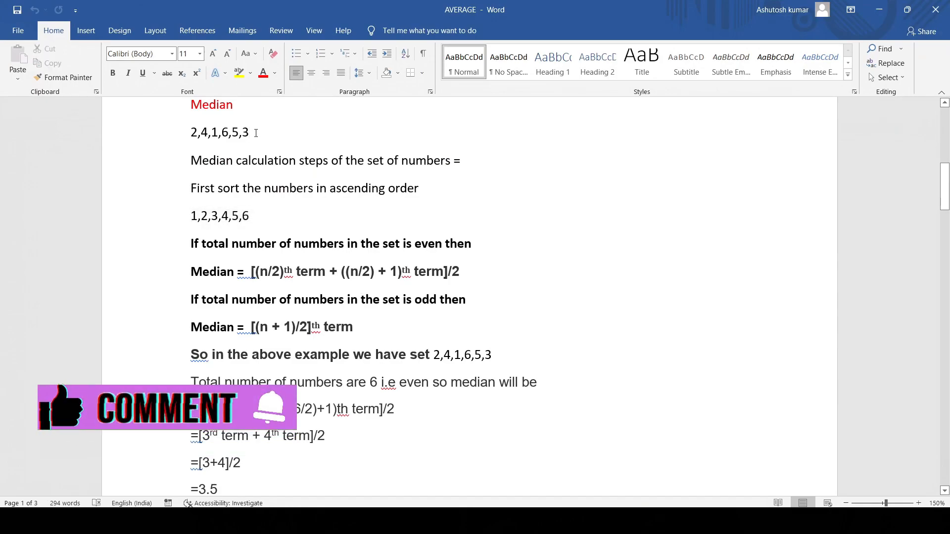
drag(256, 133, 175, 139)
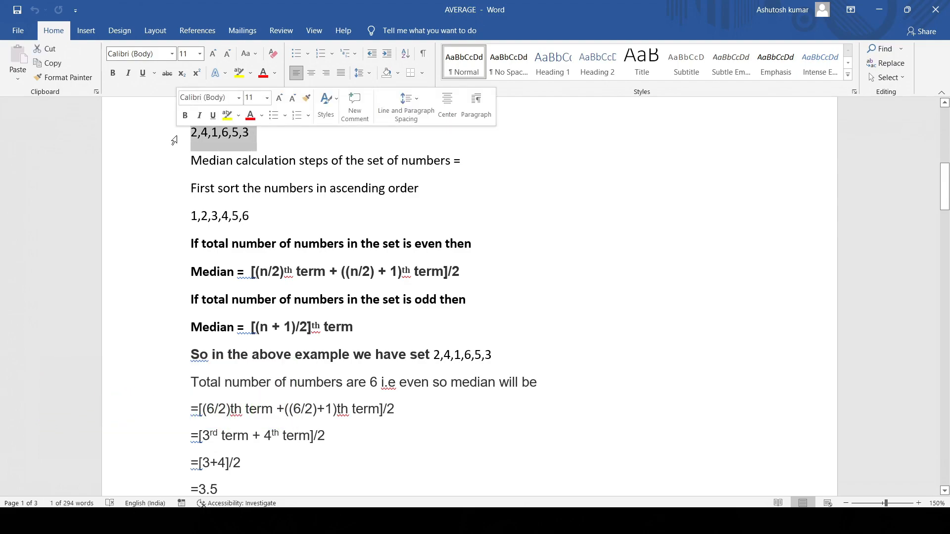
click(252, 135)
text(,)
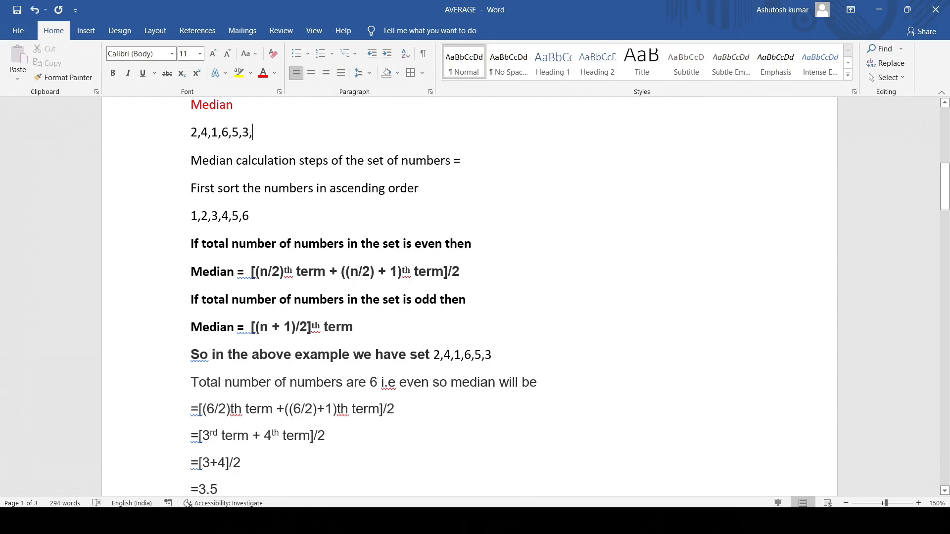
text(1)
text(4)
key(BackSpace)
key(BackSpace)
key(BackSpace)
- Switch back to the Excel workbook and enter the heading MEDIAN in R1
click(588, 522)
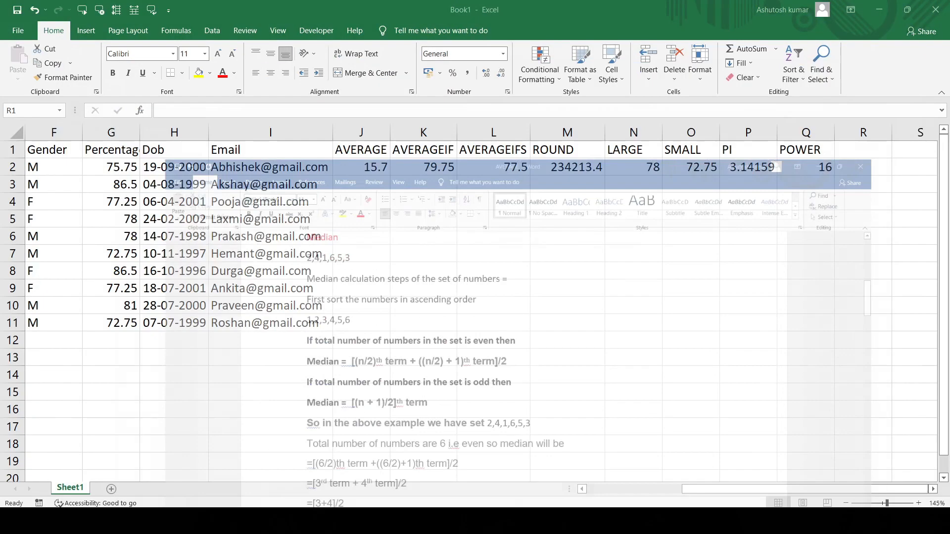
text(MEDIAN)
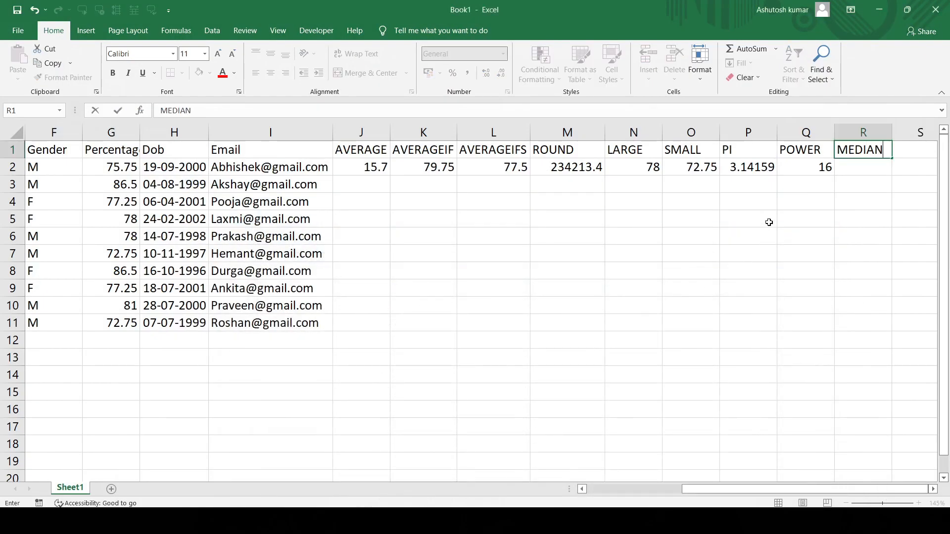
key(Return)
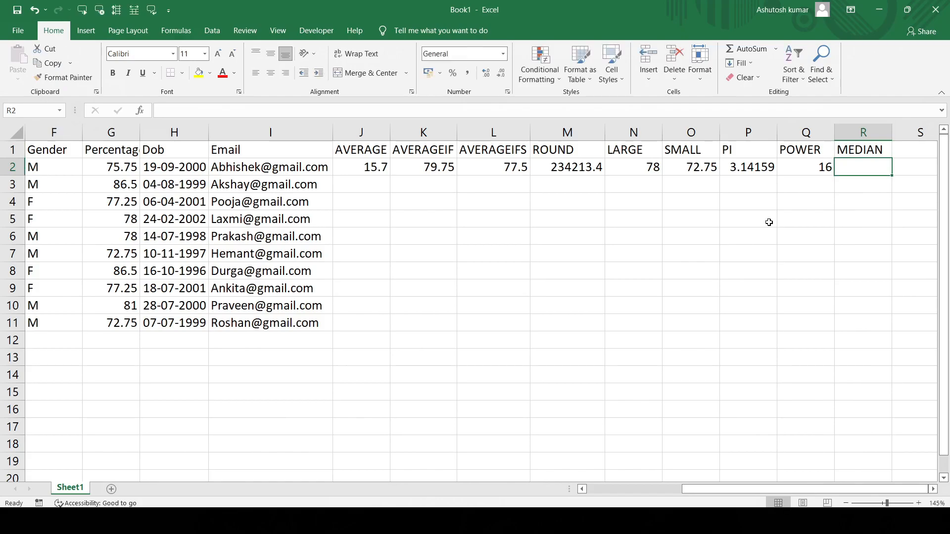
- Calculate the median of the percentages G2:G11 in R2 with the MEDIAN function
text(=MEDIAN()
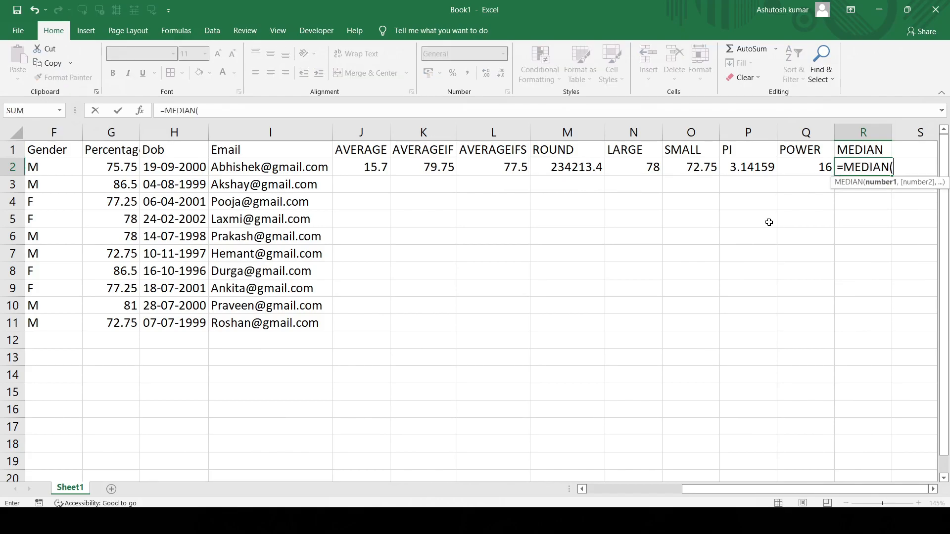
drag(112, 167, 109, 322)
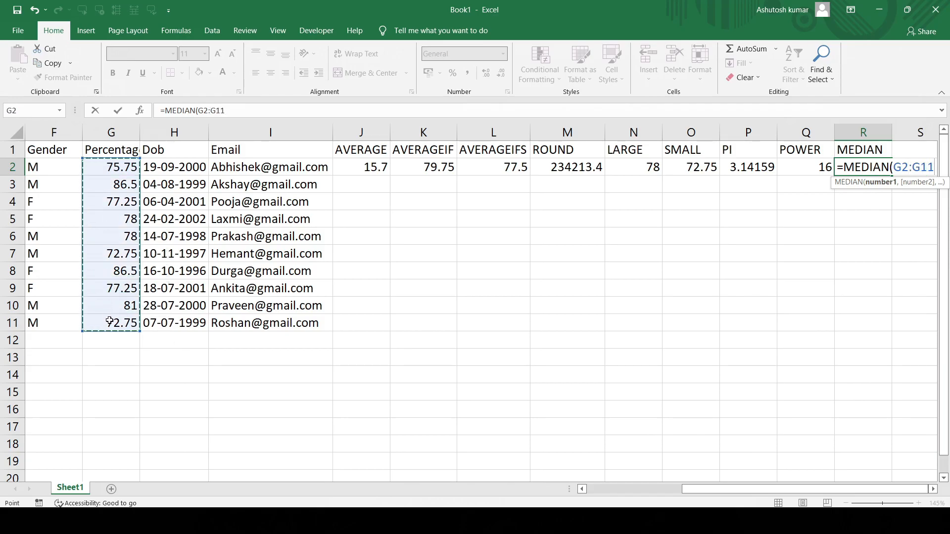
key(Return)
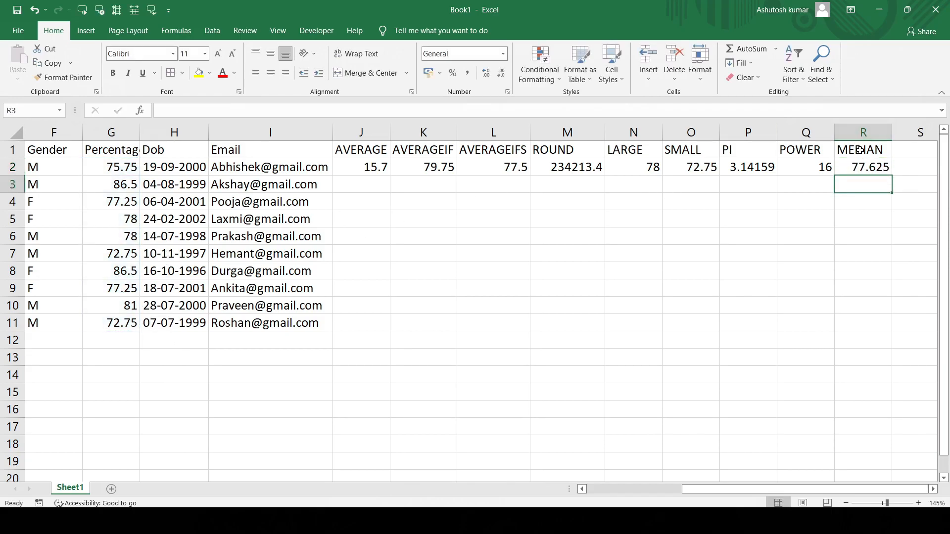
click(866, 164)
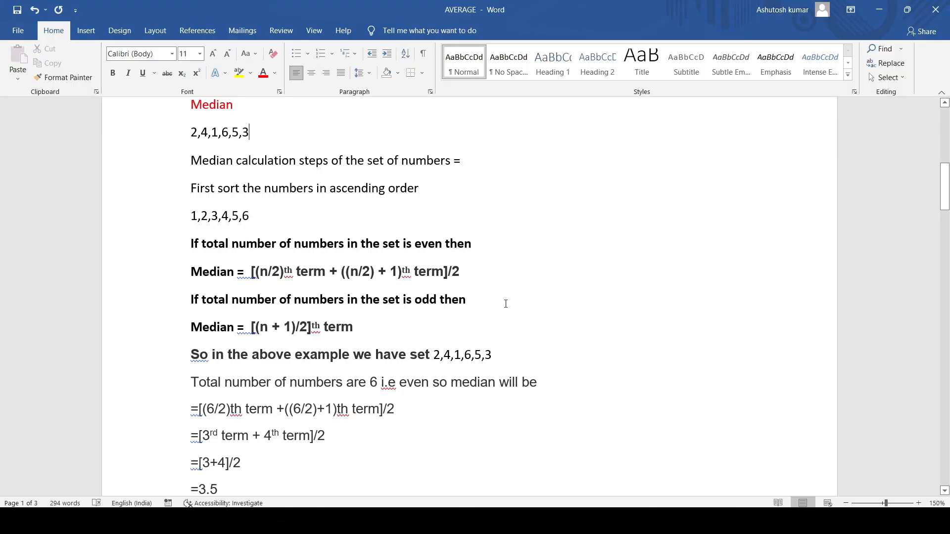
- Examine the Mode definition in the Word notes and its example set 2,4,1,6,5,3,6 for the repeated number
scroll(506, 304, down, 10)
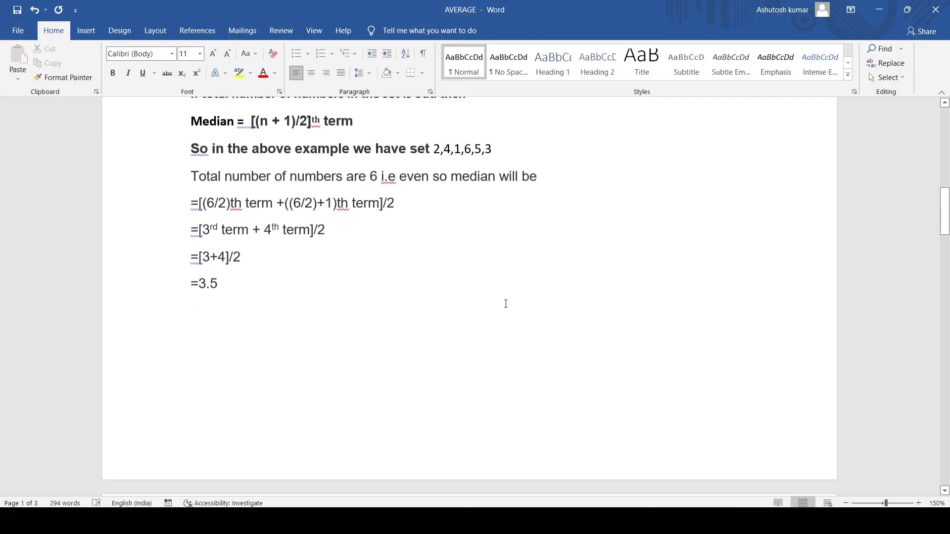
scroll(506, 304, down, 1)
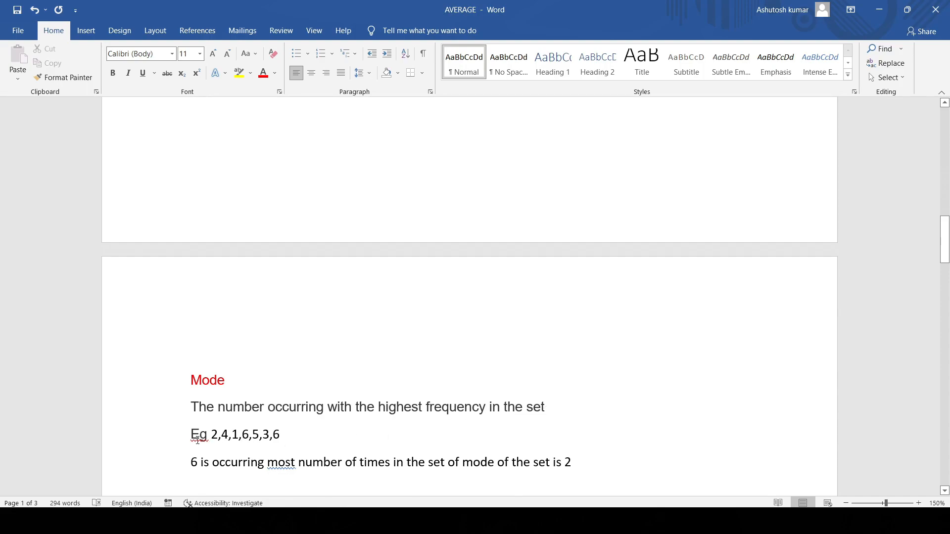
drag(212, 436, 288, 429)
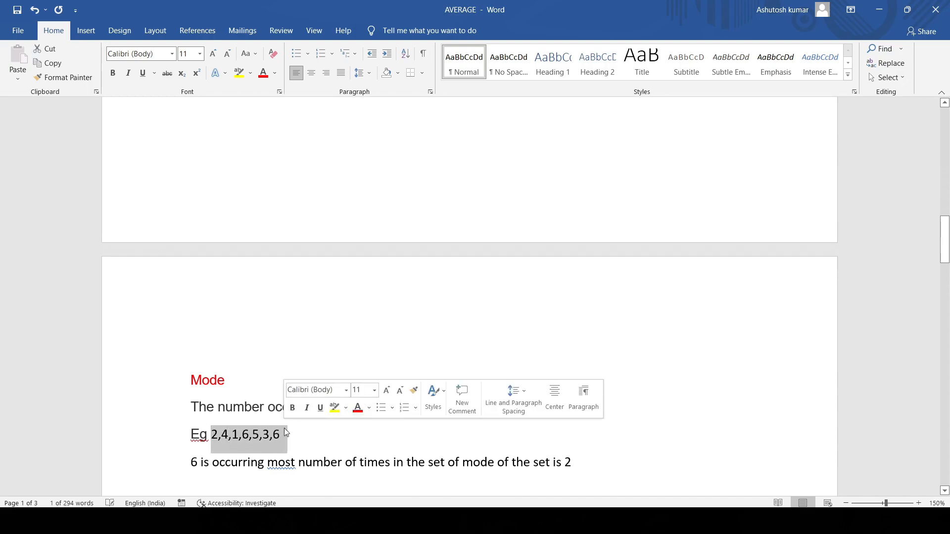
click(284, 435)
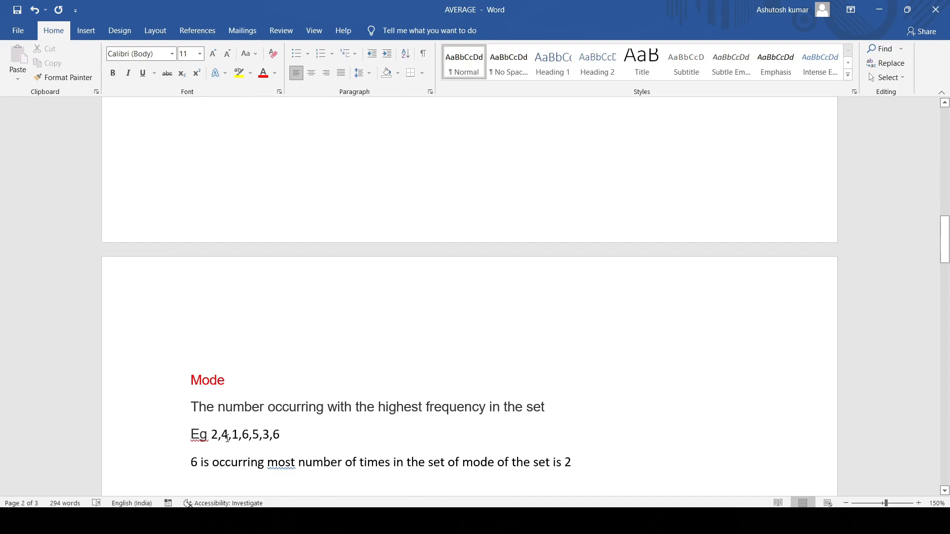
drag(281, 434, 214, 440)
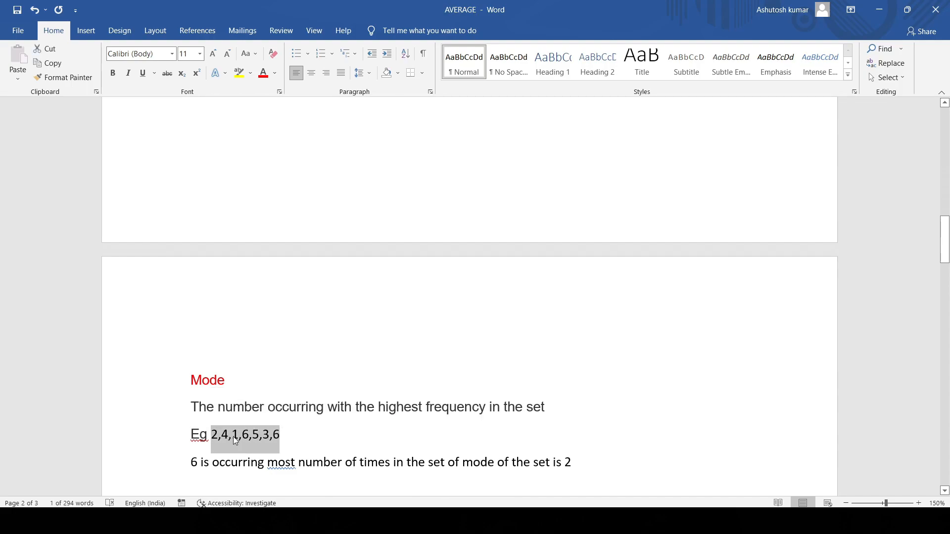
click(233, 436)
drag(234, 438, 238, 439)
click(247, 436)
drag(249, 435, 242, 436)
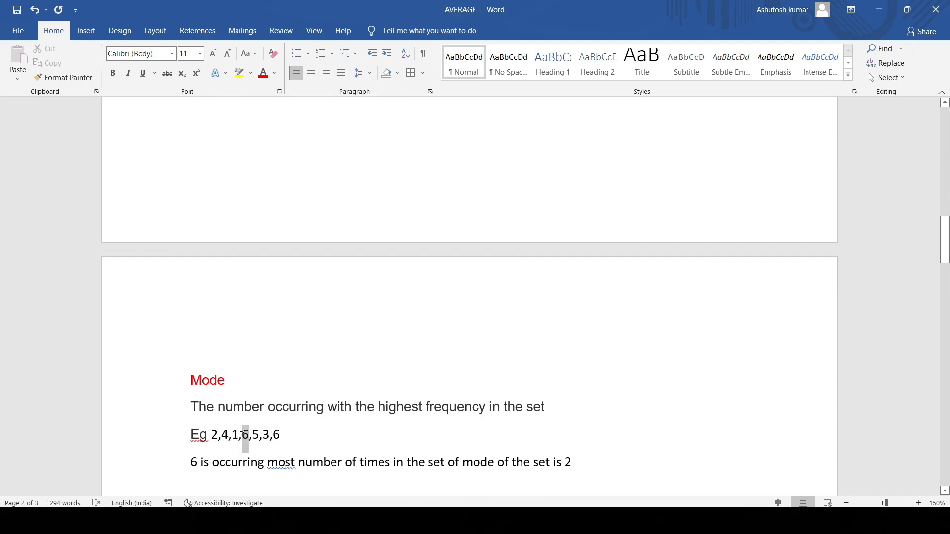
click(268, 435)
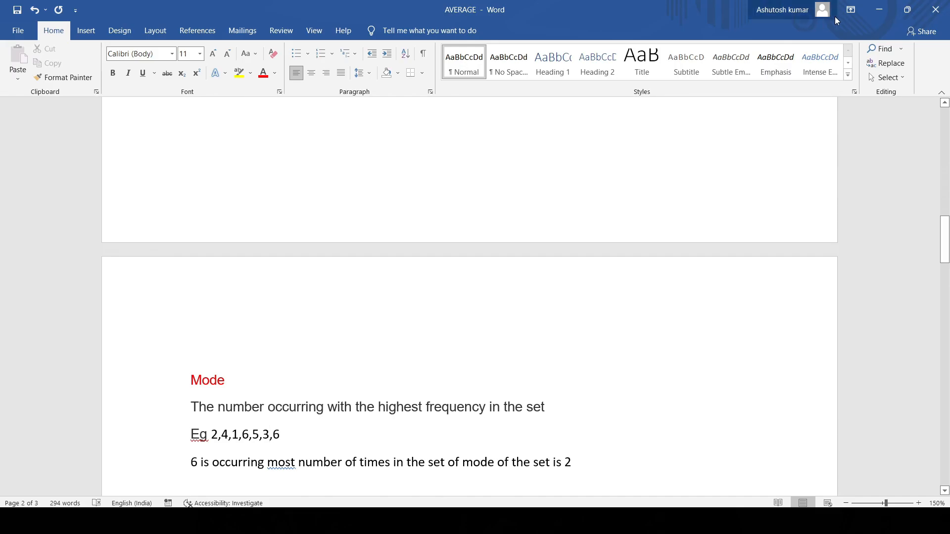
- Switch back to the Excel workbook and enter the heading MODE in S1
click(870, 13)
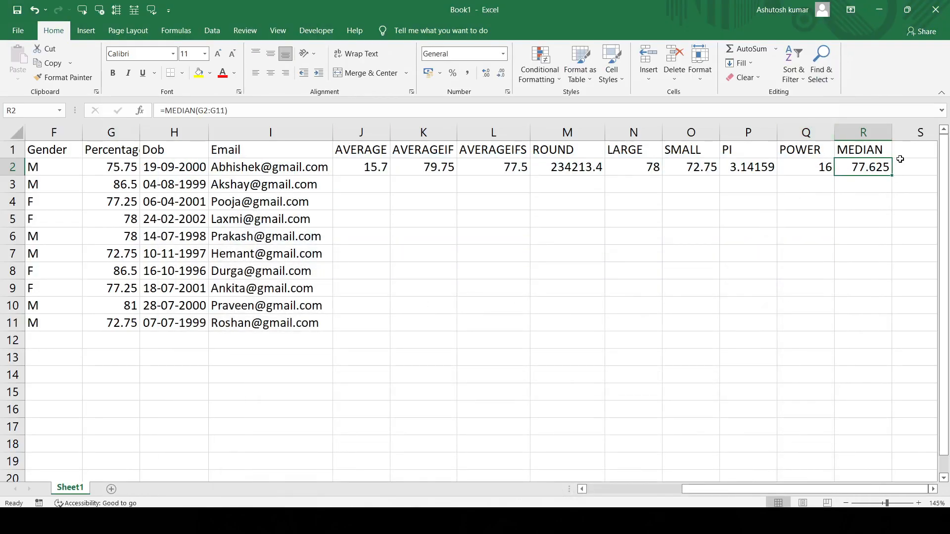
click(901, 154)
text(MODE)
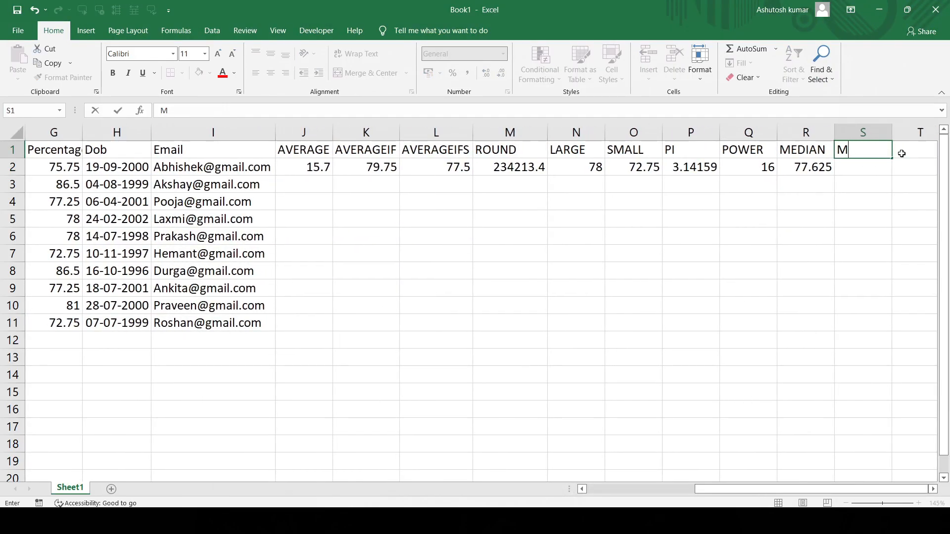
key(Return)
- Calculate the mode of the percentages G2:G11 in S2 with the MODE function
text(=)
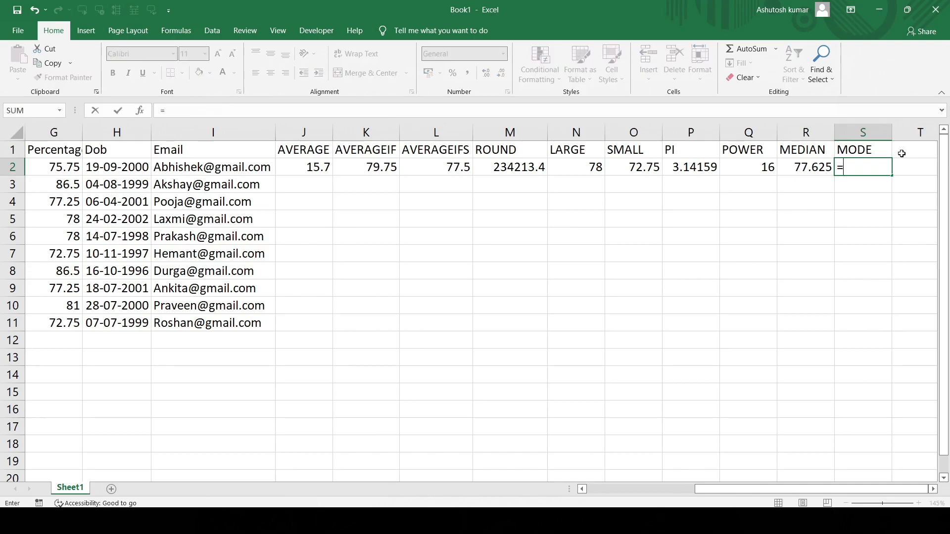
text(MODE()
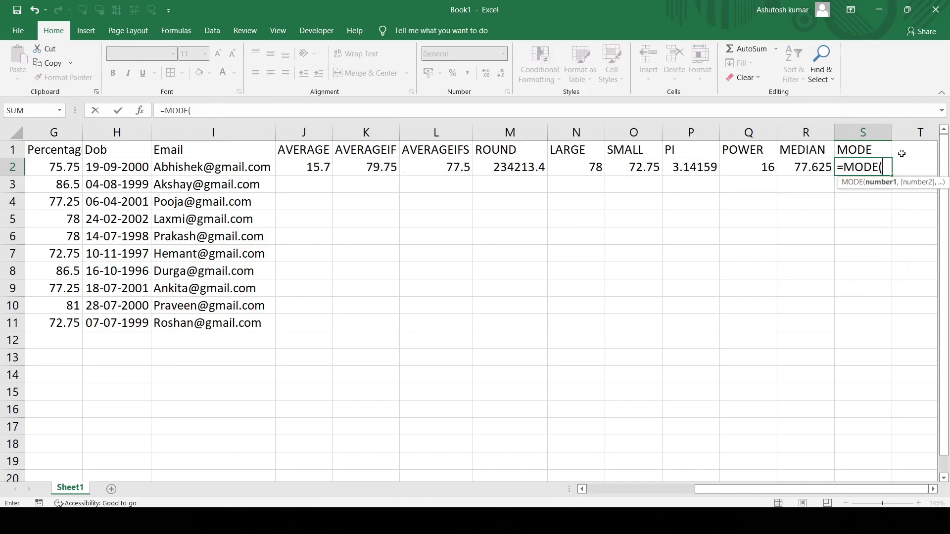
drag(40, 167, 59, 320)
key(Return)
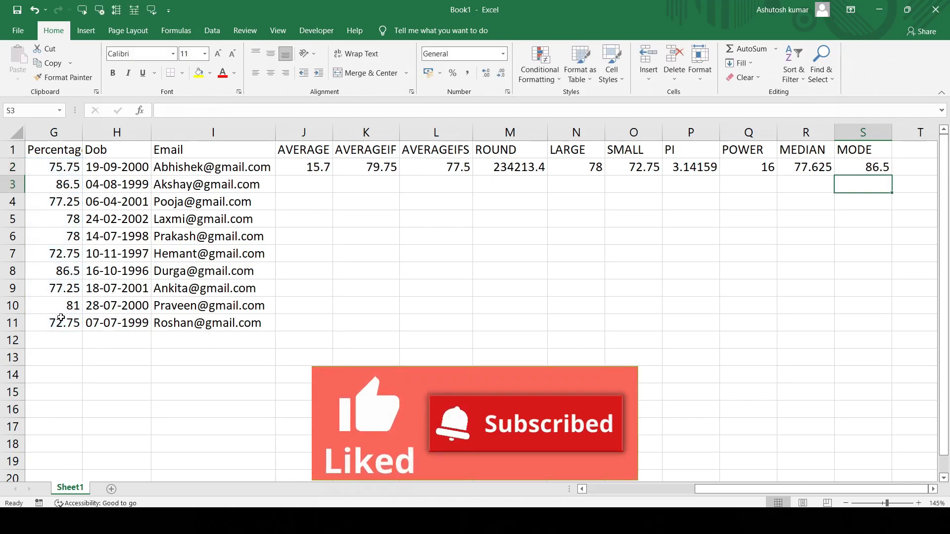
click(869, 162)
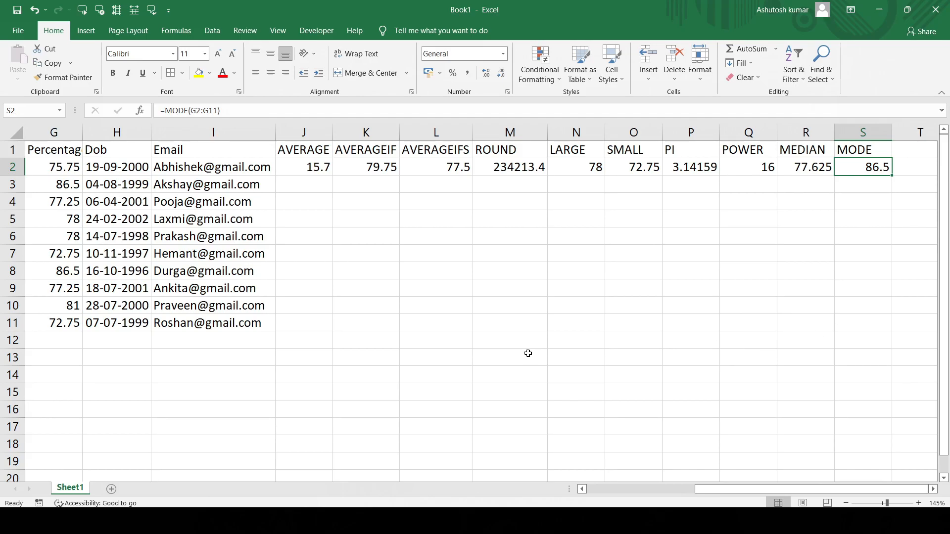
- Convert the age in E4 to a Roman numeral in J4 with ROMAN and fill the formula down to J11
scroll(855, 329, left, 5)
click(644, 204)
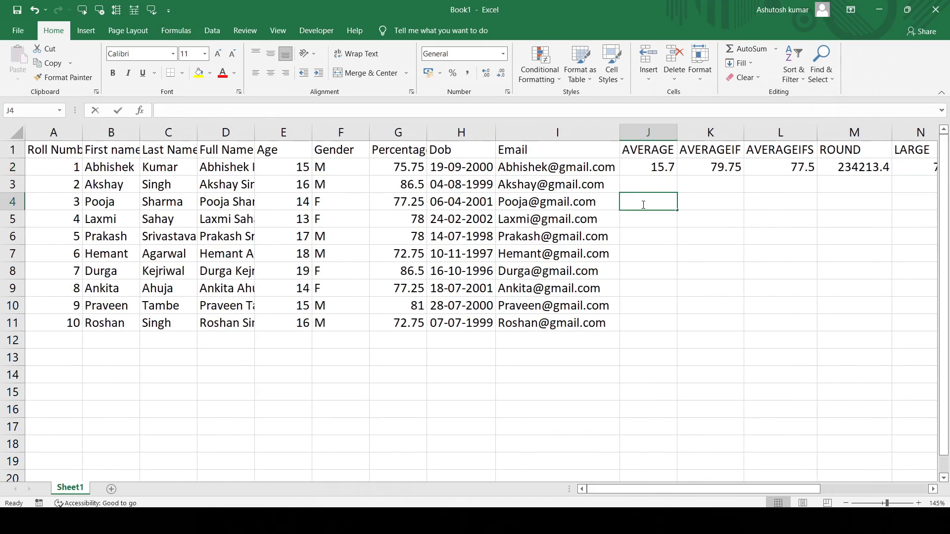
text(=ROMAN)
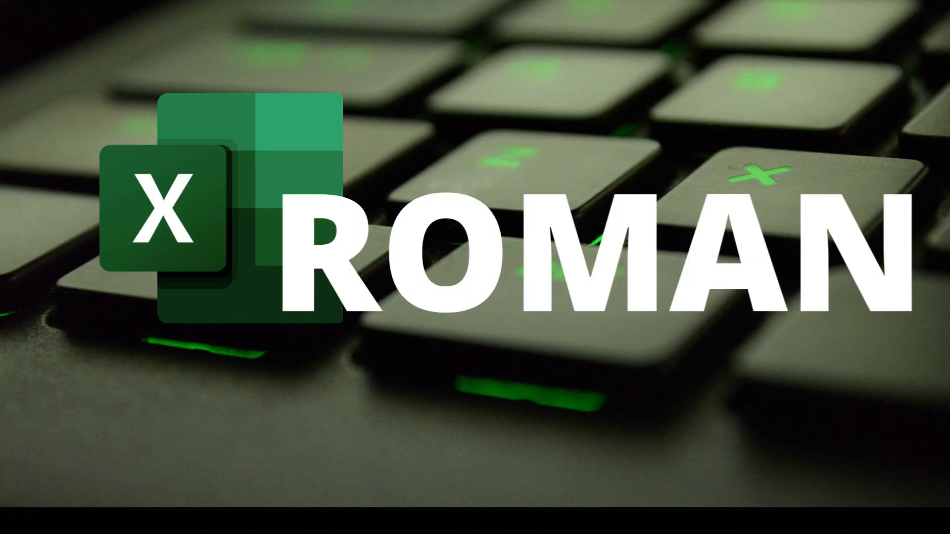
text(()
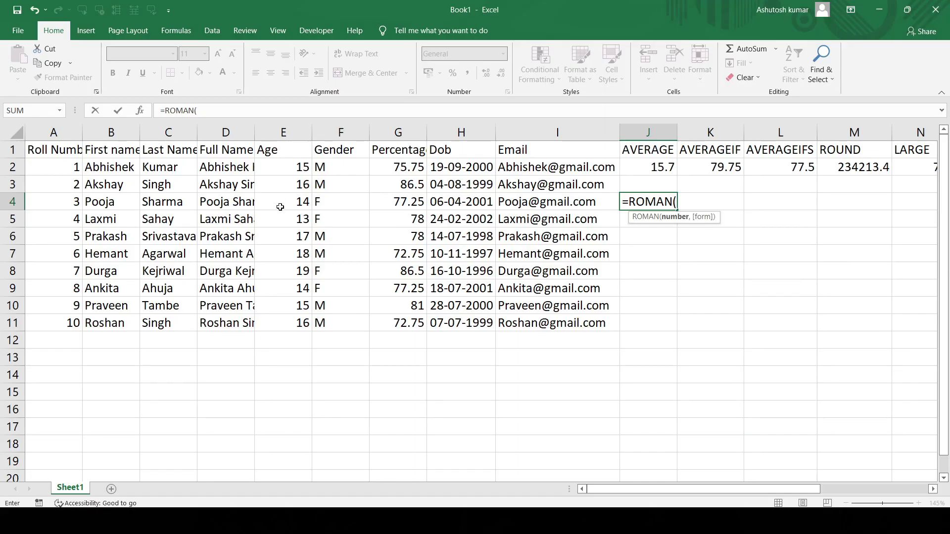
click(280, 207)
key(Return)
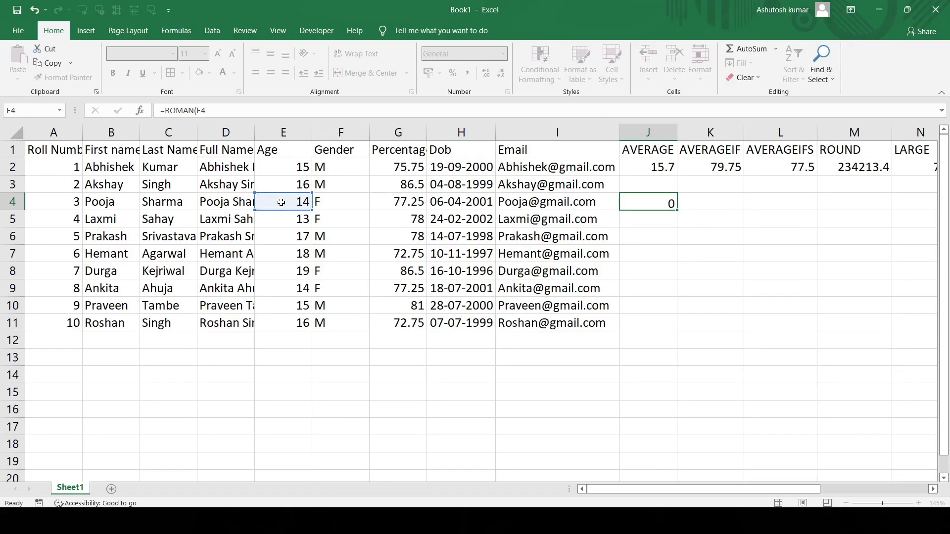
click(634, 203)
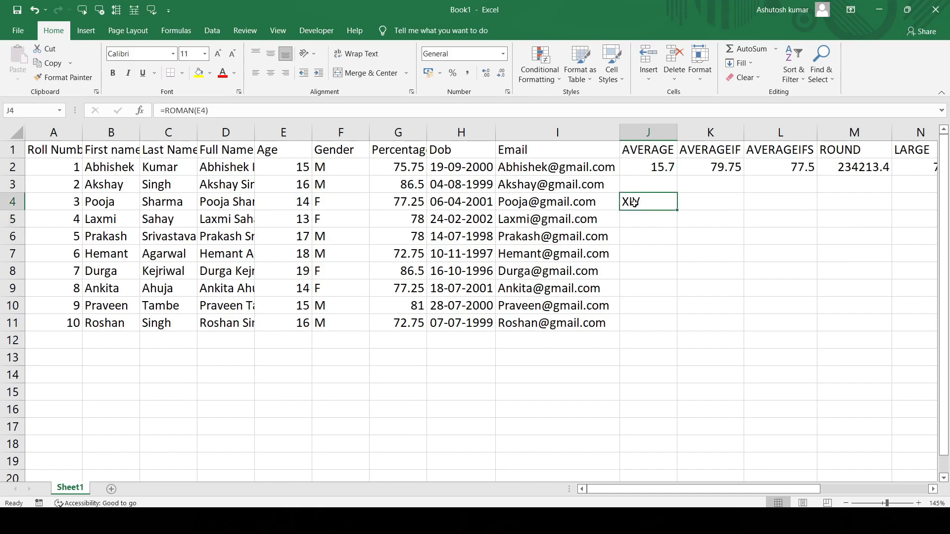
drag(678, 210, 673, 324)
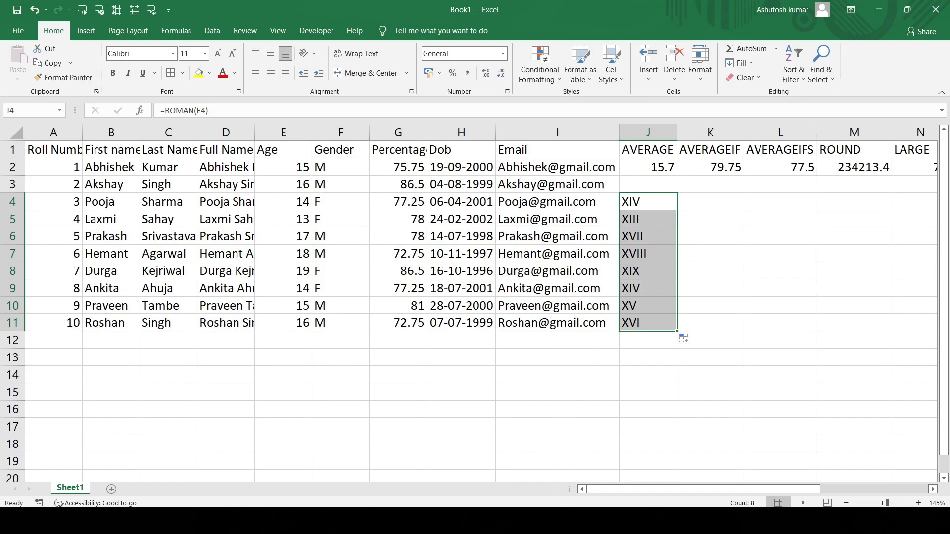
- Switch to the Word notes and examine the Percentile definition and its example of 90 marks at the 80th percentile
key(alt+Tab)
scroll(505, 370, down, 8)
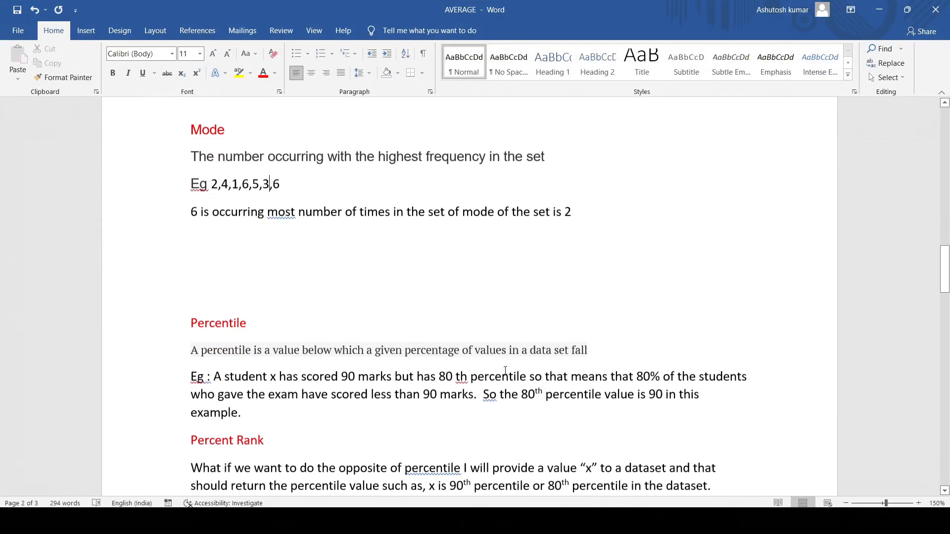
scroll(506, 371, down, 1)
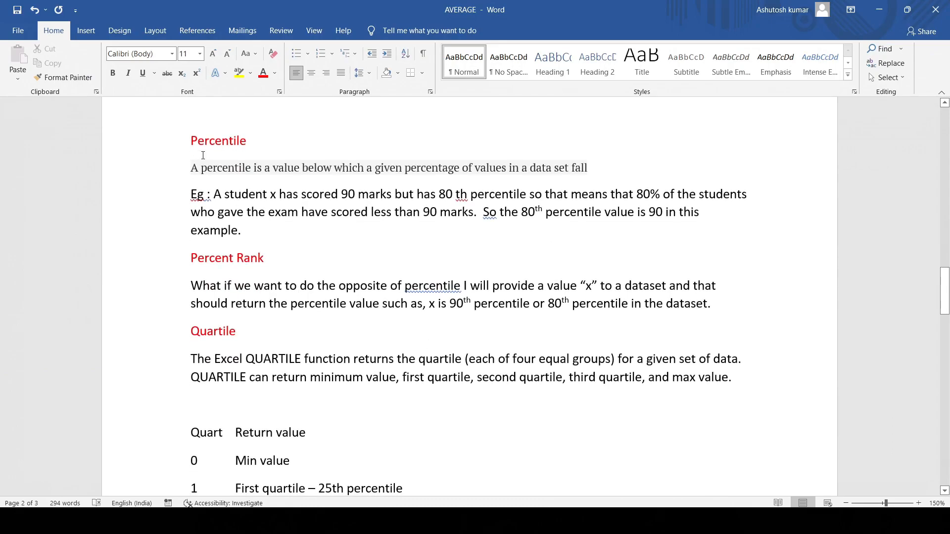
ctrl+scroll(203, 155, up, 4)
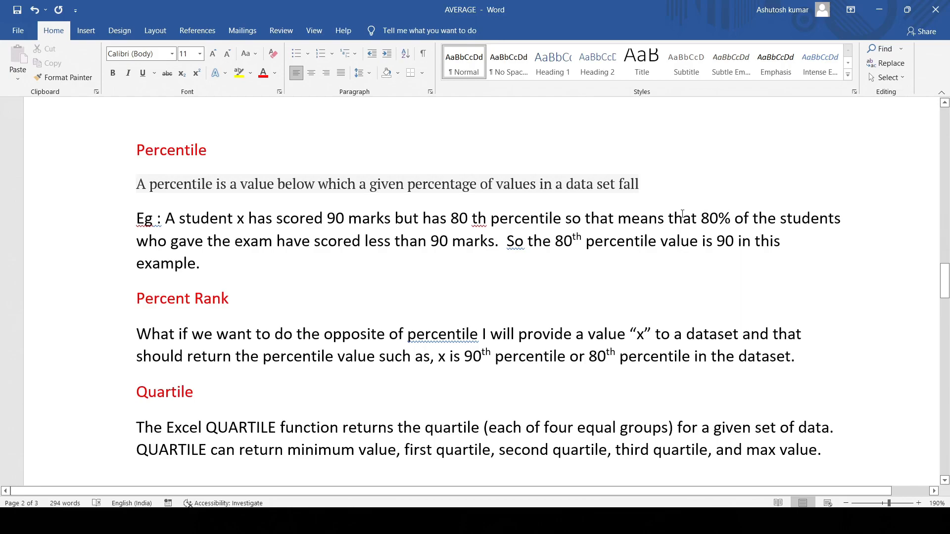
drag(450, 218, 513, 221)
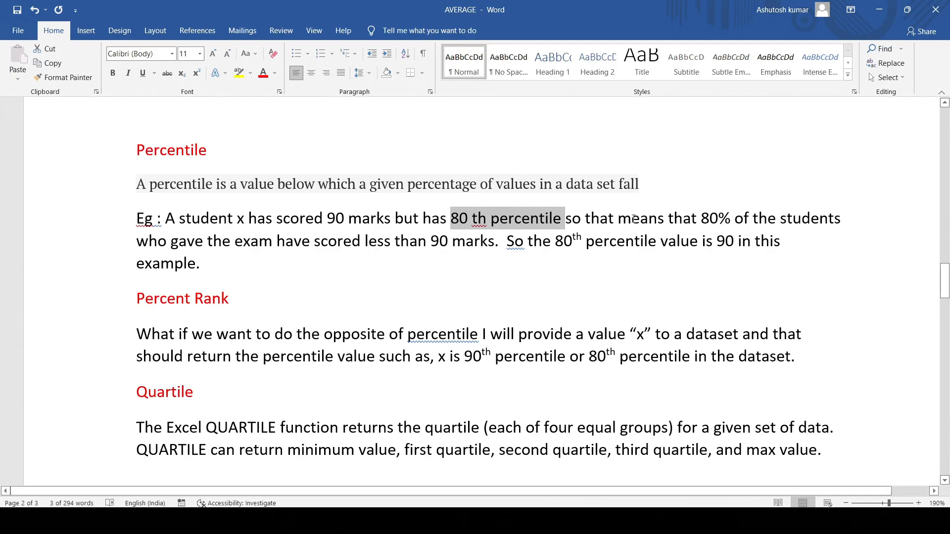
double_click(330, 218)
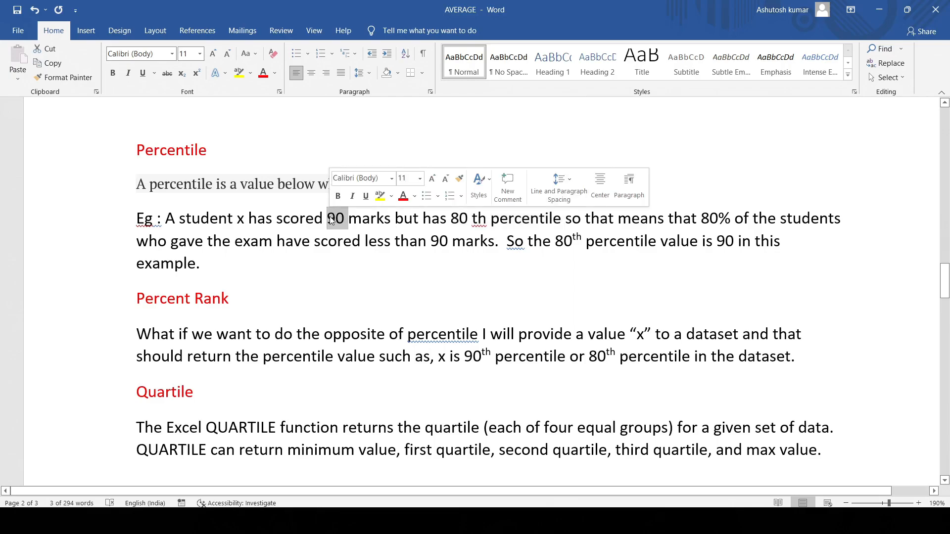
click(331, 219)
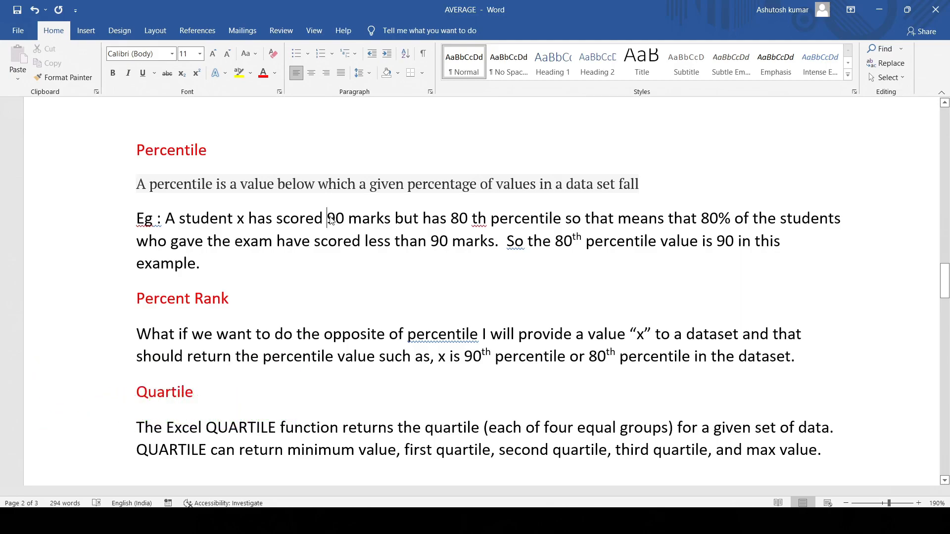
- Switch back to the Excel workbook and calculate the 90th percentile of G2:G11 in J2 with PERCENTILE, using k 0.9
click(884, 9)
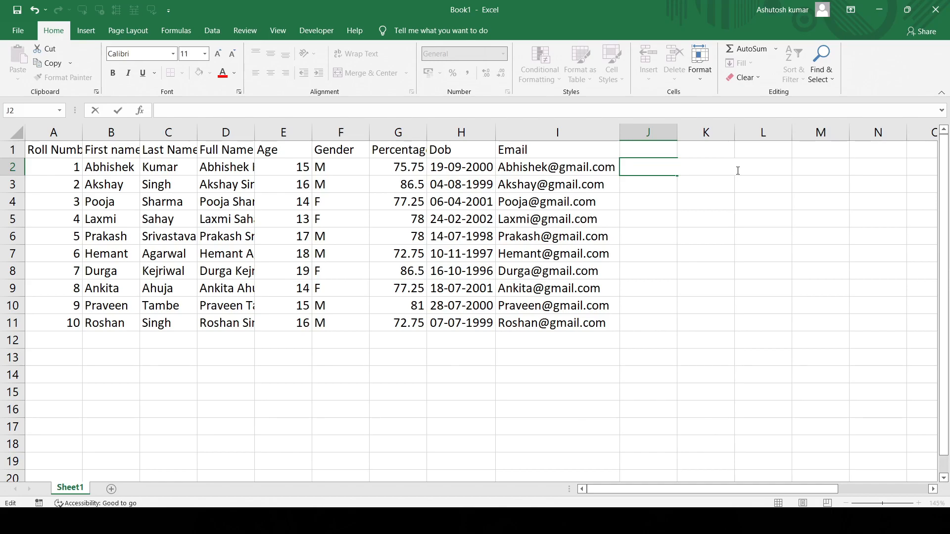
text(=)
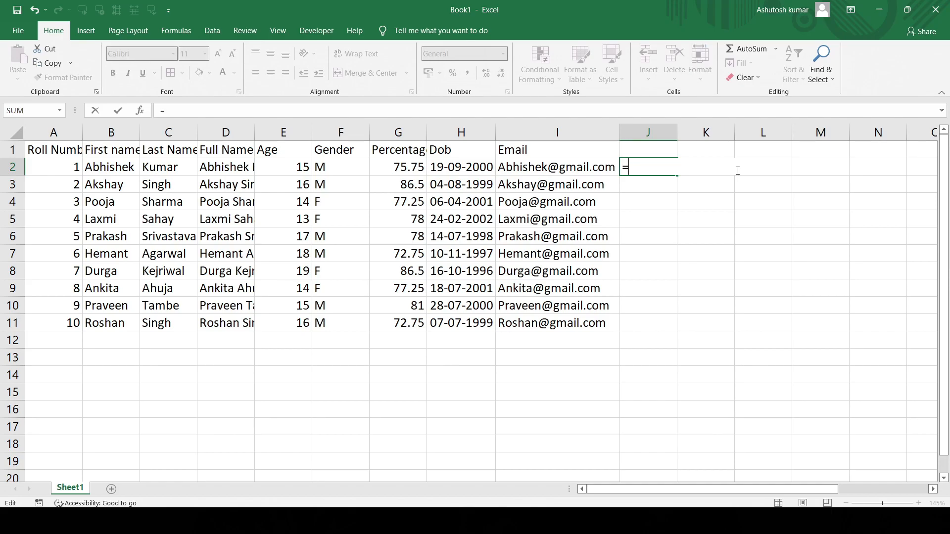
text(P)
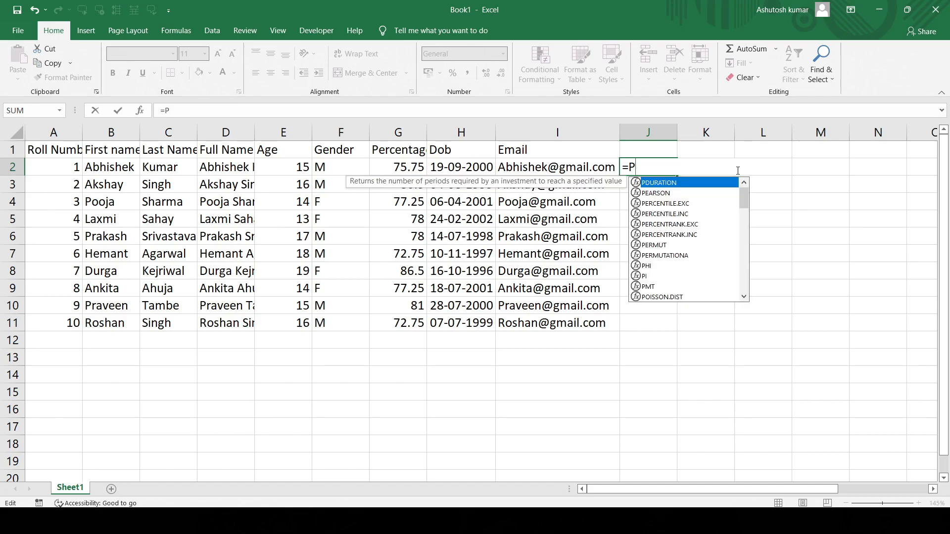
text(ERCENTI)
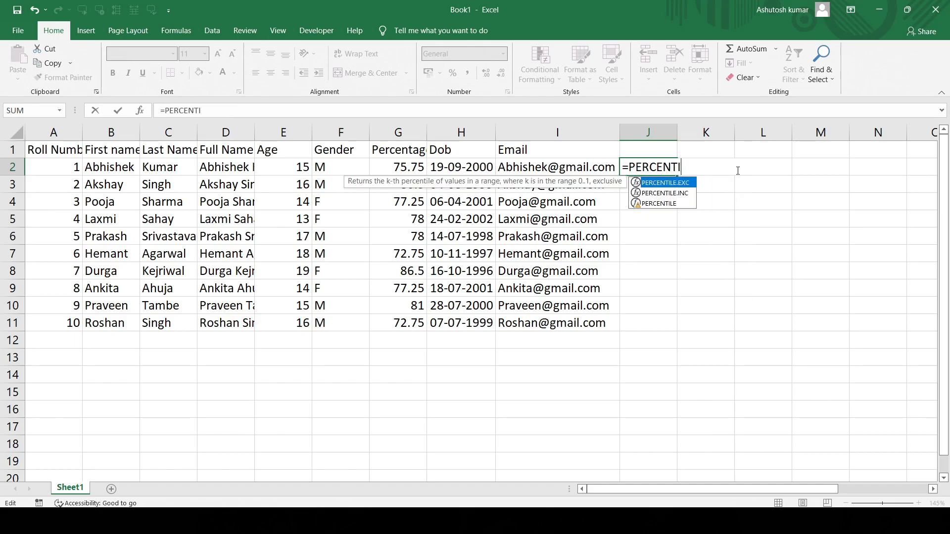
text(E)
key(BackSpace)
text(LE()
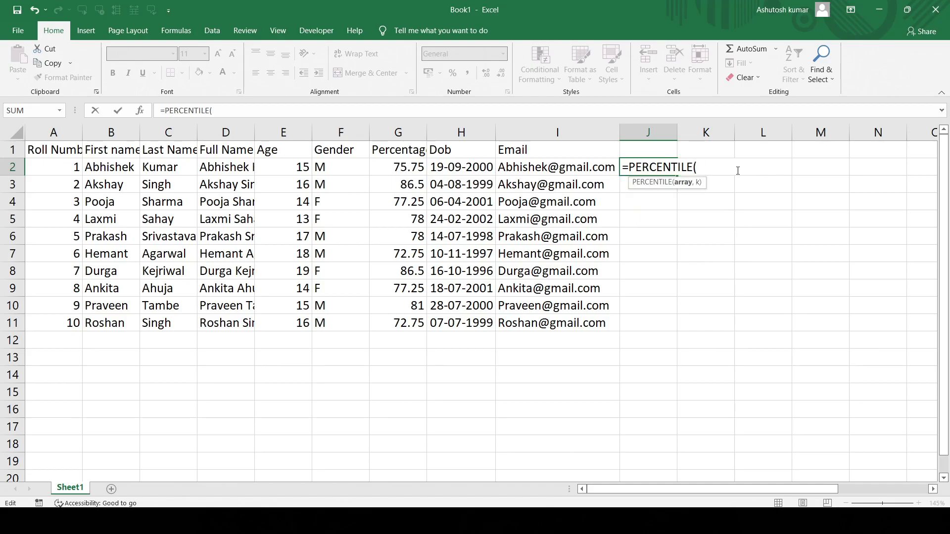
click(408, 168)
drag(408, 168, 404, 318)
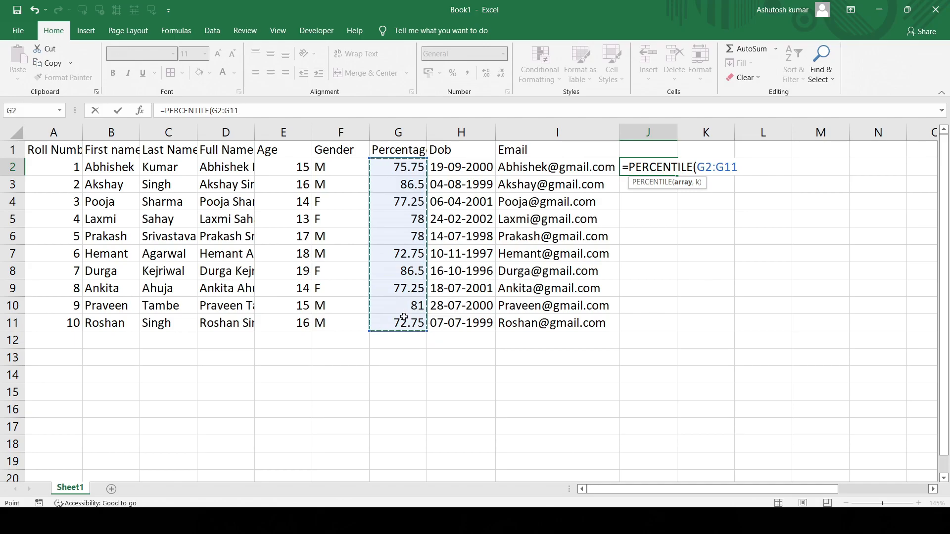
text(,)
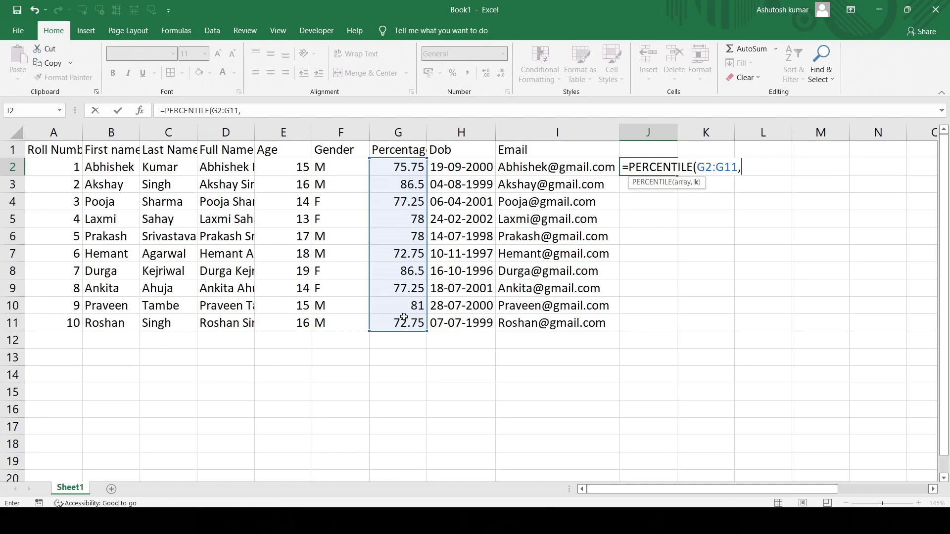
text(0.9)
key(Return)
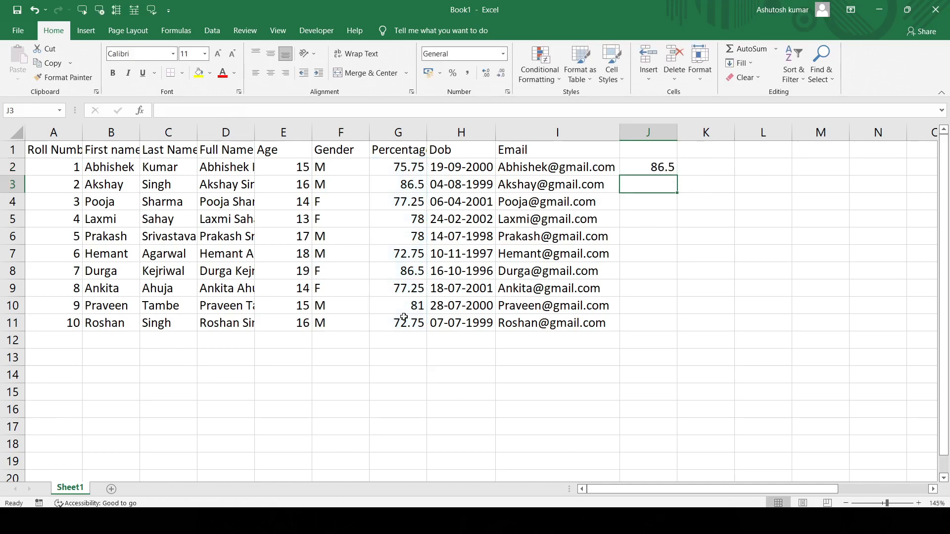
click(654, 164)
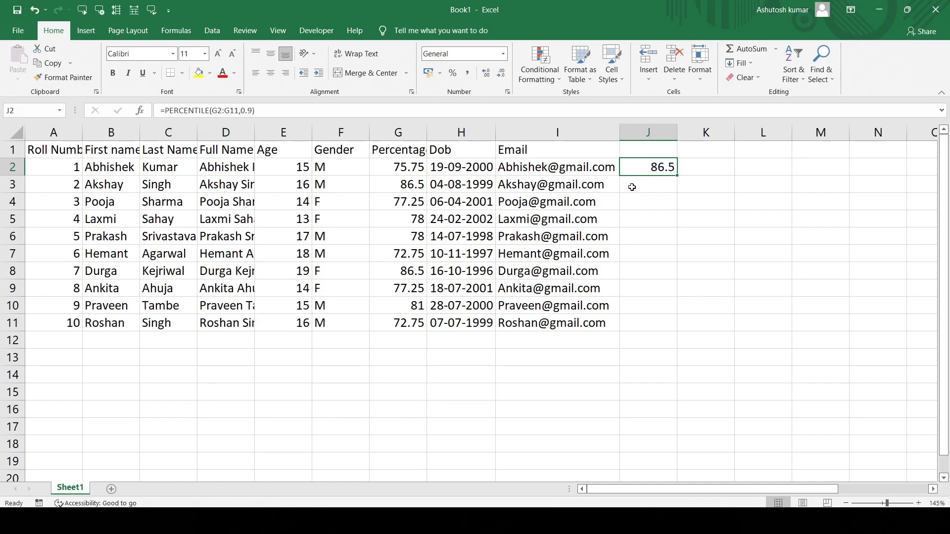
- Calculate the 100th percentile of the percentages G2:G11 in K2 with PERCENTILE, using k 1, and review the source range
click(683, 168)
text(=)
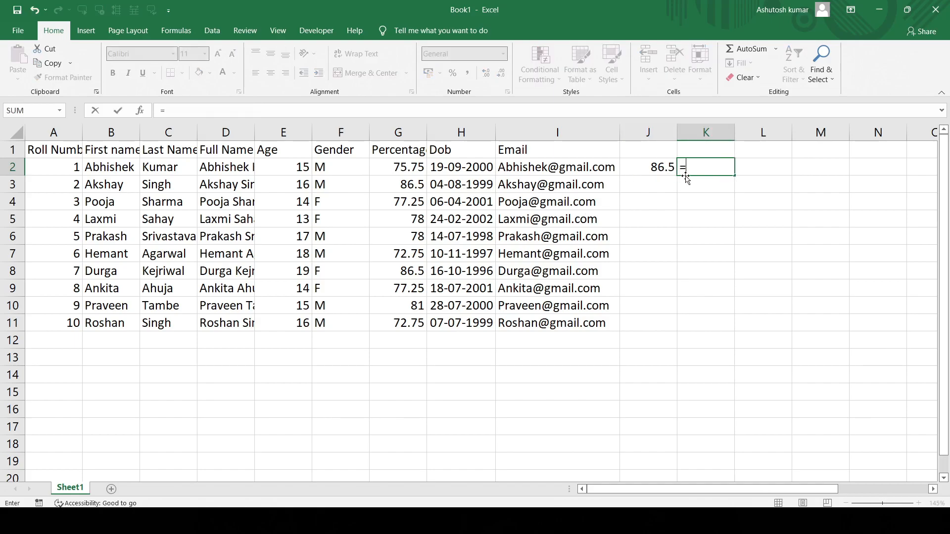
text(PERCENTILE)
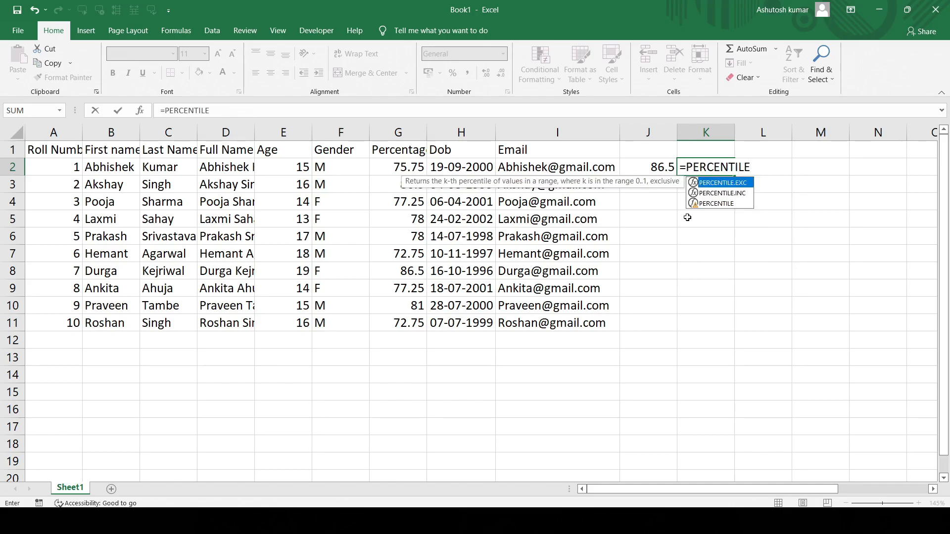
text(()
drag(396, 162, 393, 318)
text(,1)
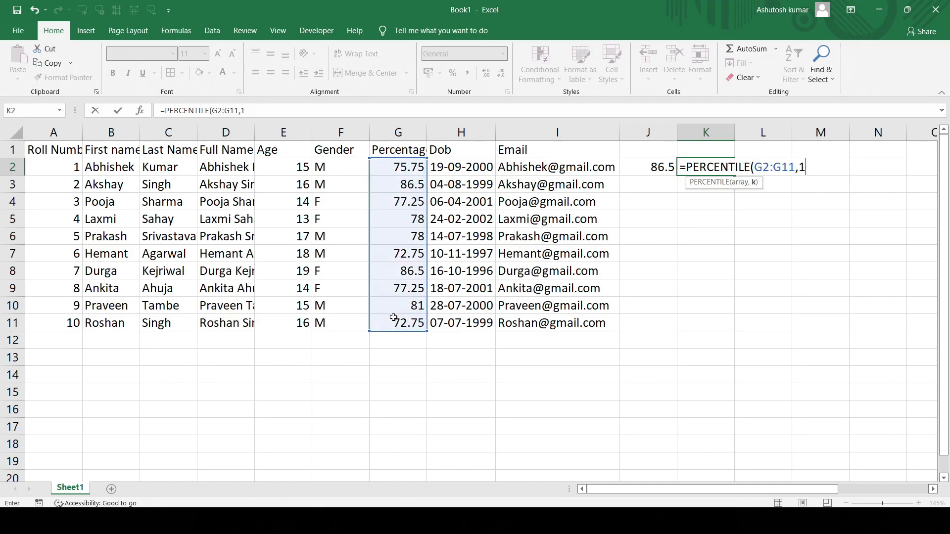
text())
key(Return)
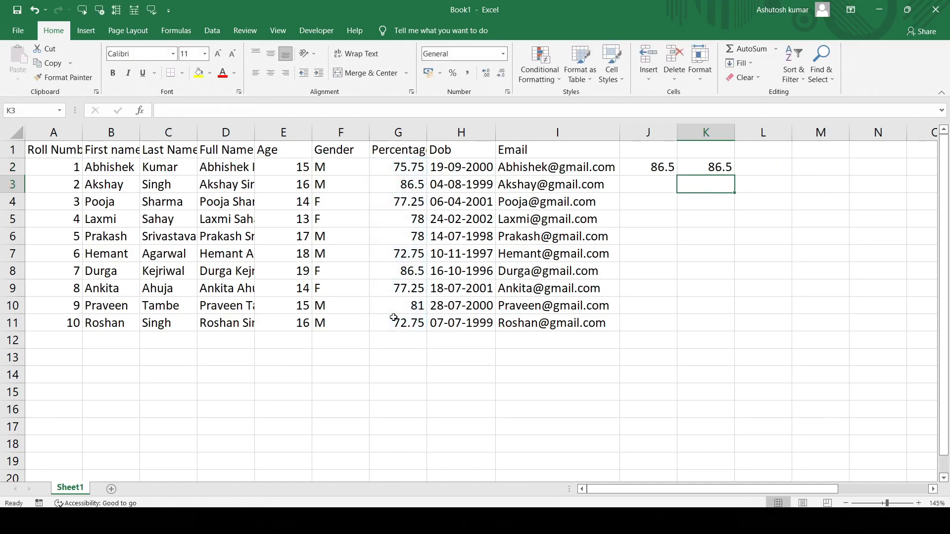
click(686, 170)
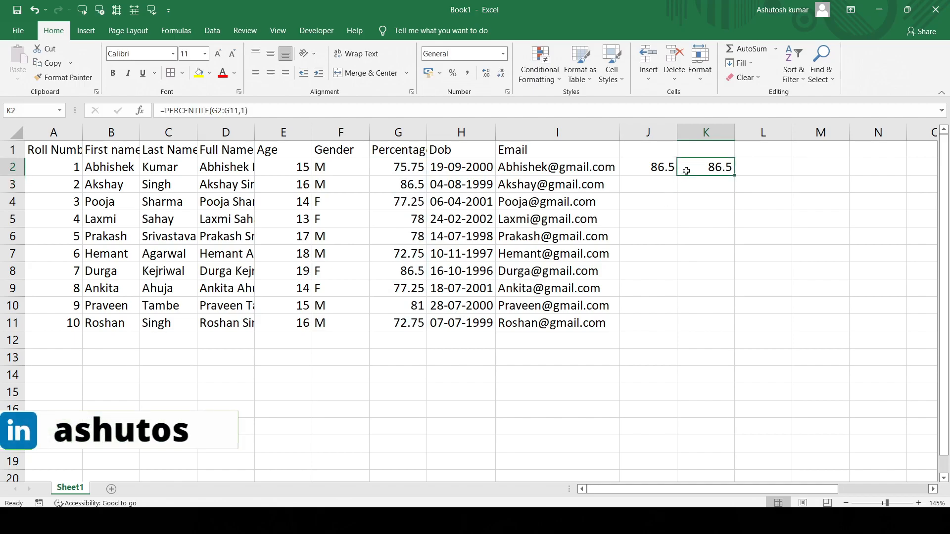
drag(403, 168, 404, 326)
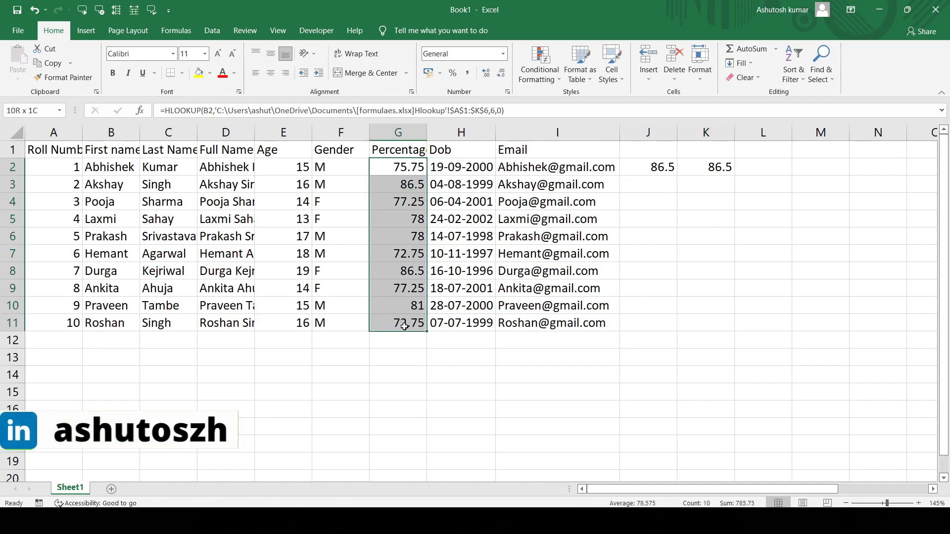
- Calculate the 0th percentile of the percentages G2:G11 in L2 with PERCENTILE, using k 0
click(750, 170)
text(=)
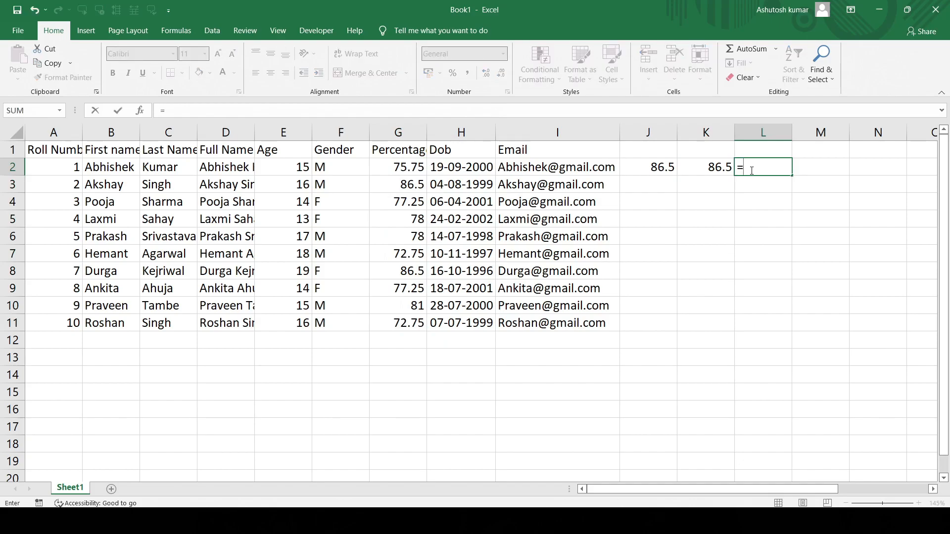
text(PERCE)
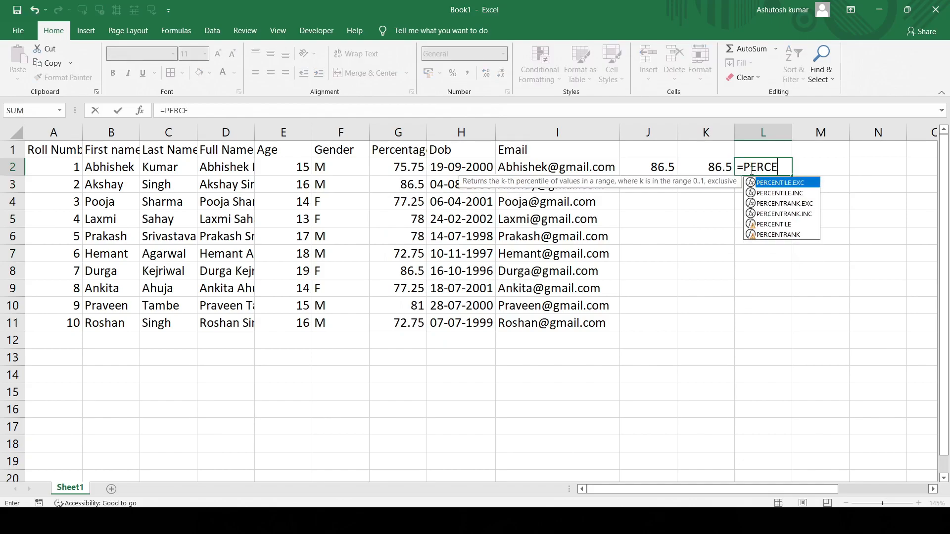
text(NTILE()
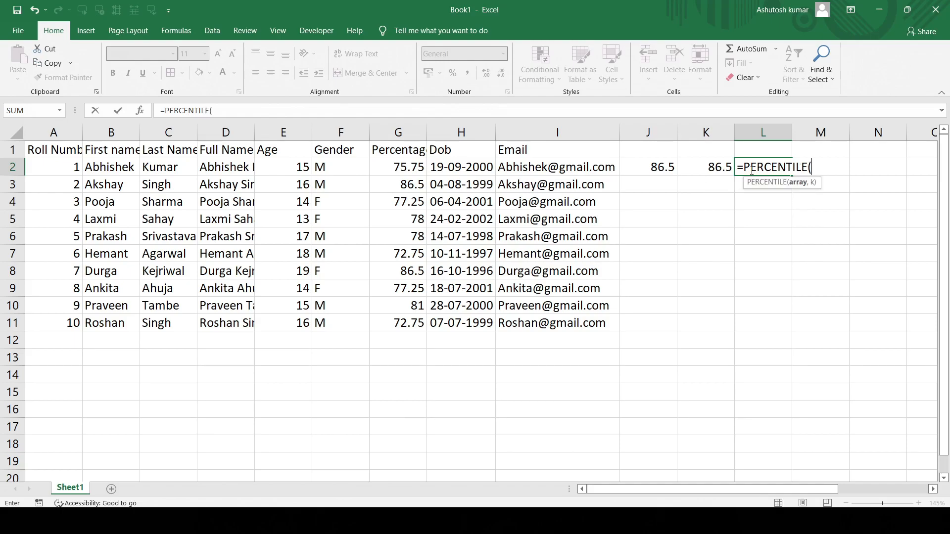
drag(390, 166, 390, 322)
text(,)
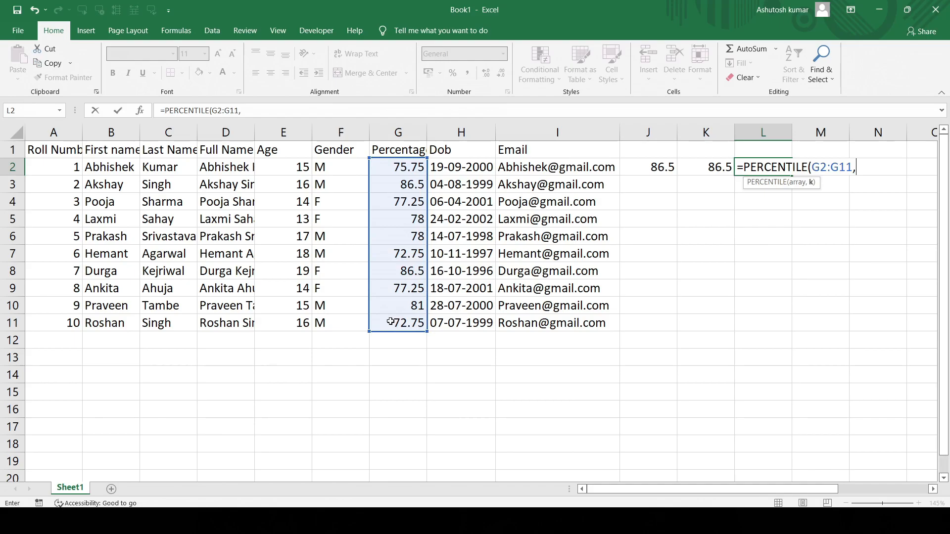
text(0))
key(Return)
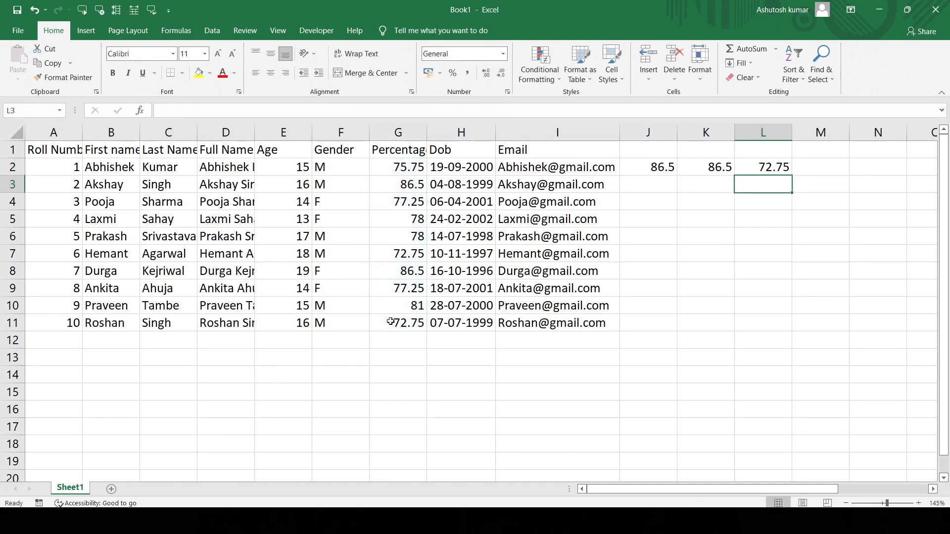
click(785, 167)
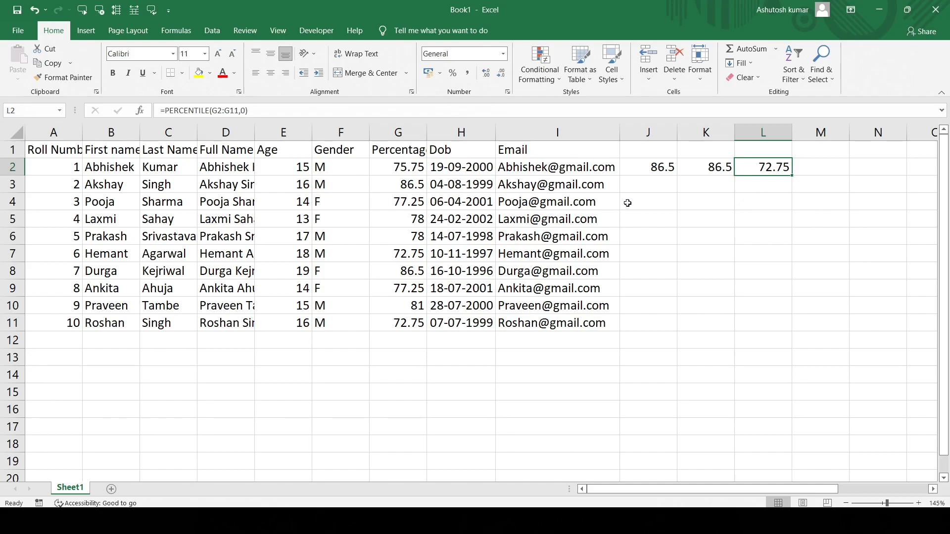
- Enter a PERCENTILE.EXC formula in J3 for the percentages G2:G11 with k 0
click(661, 185)
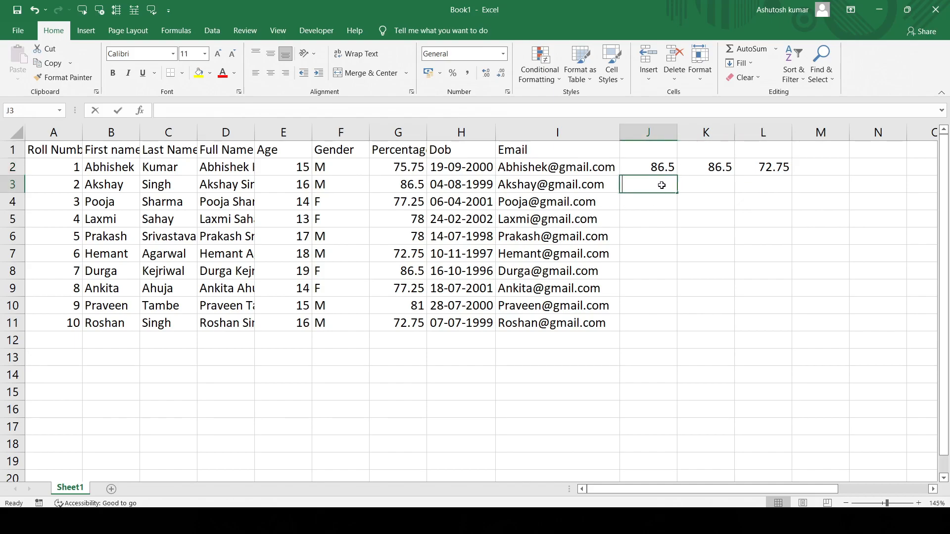
text(=PERCENTI)
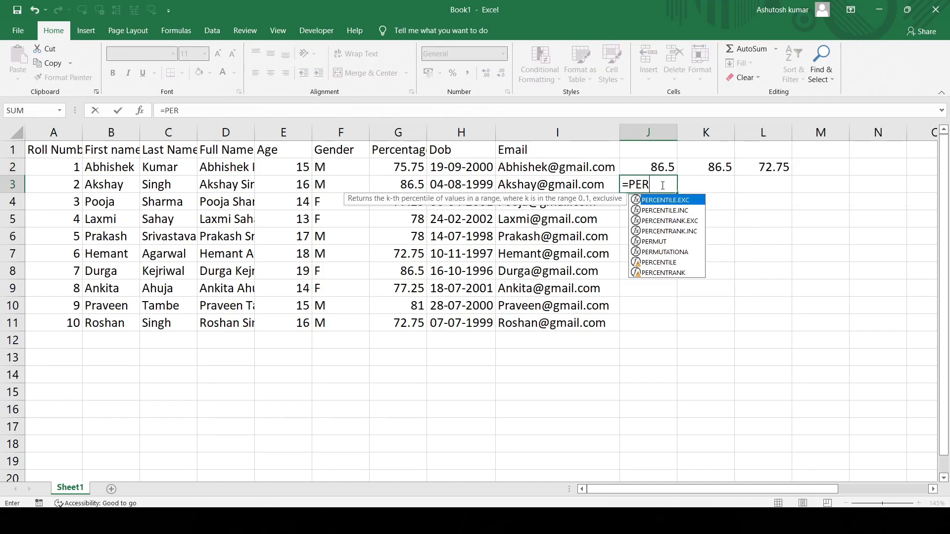
text(LE)
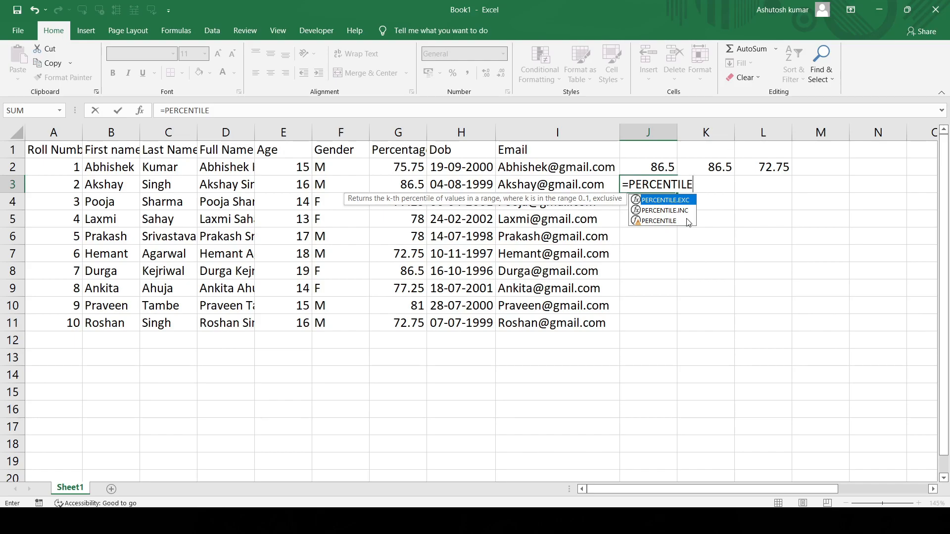
text(.EX)
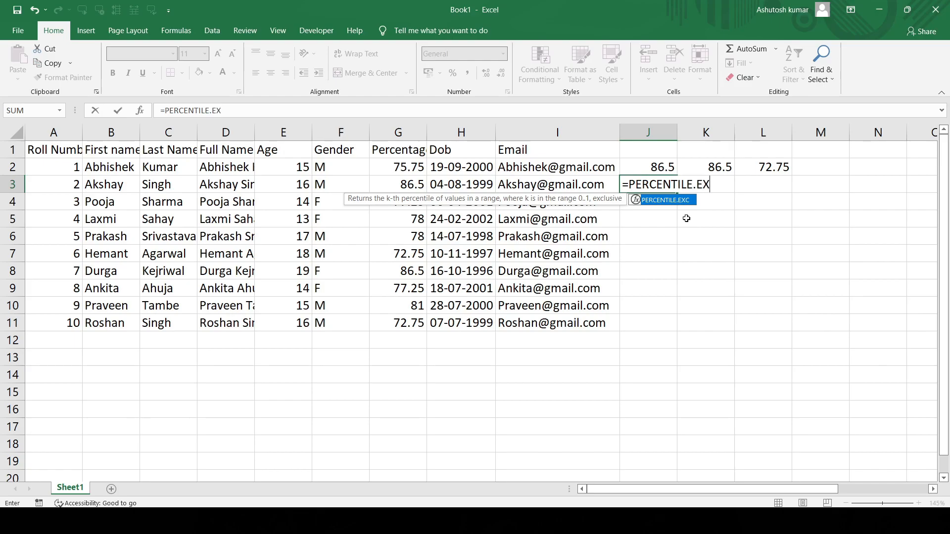
text(C()
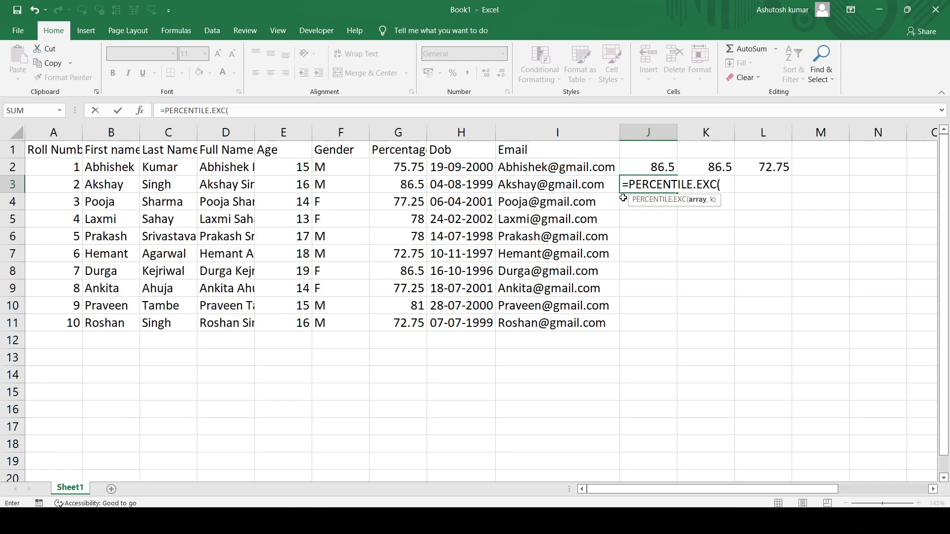
drag(385, 165, 395, 323)
text(,0))
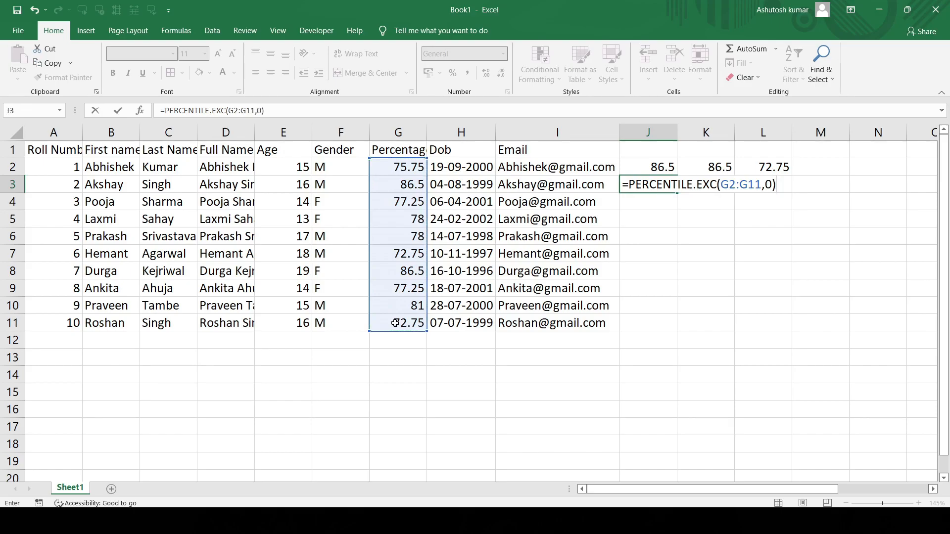
key(ctrl+Return)
key(Return)
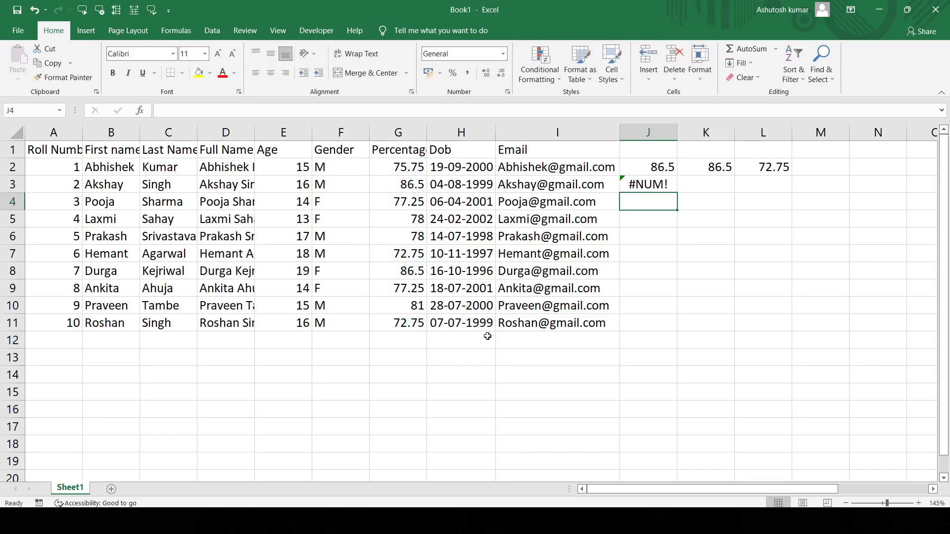
- Set the k argument of the PERCENTILE.EXC formula in J3 to 1
click(644, 190)
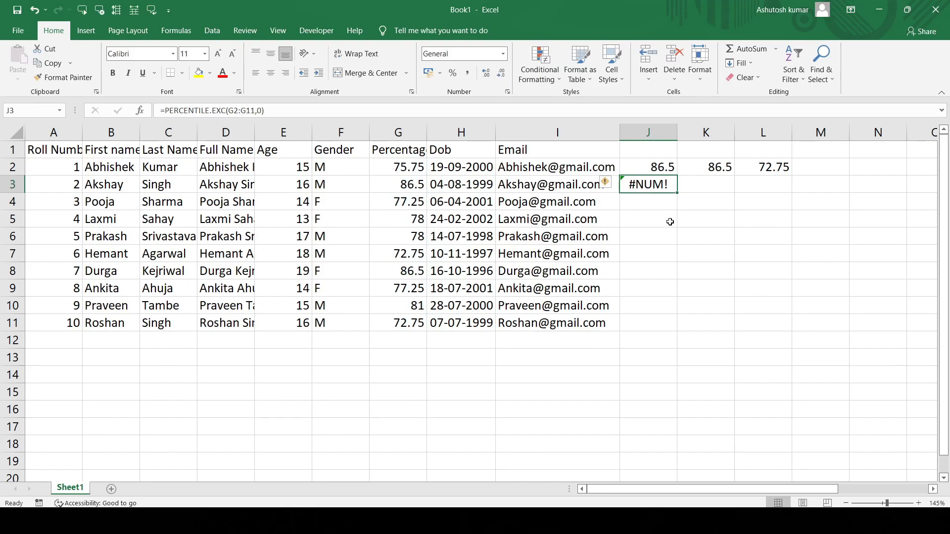
click(263, 111)
key(BackSpace)
text(1)
key(Return)
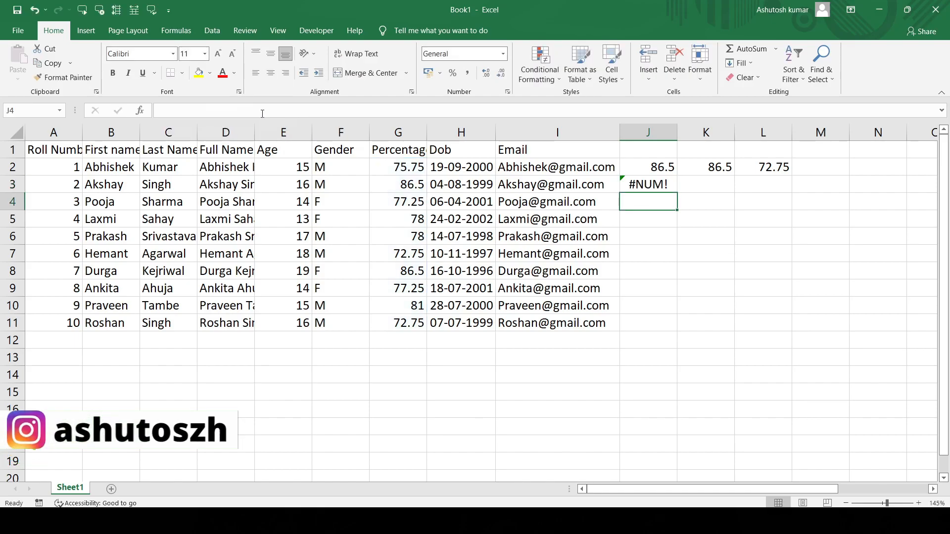
- Replace PERCENTILE.EXC with PERCENTILE.INC in the J3 formula and review the edited cell
click(653, 185)
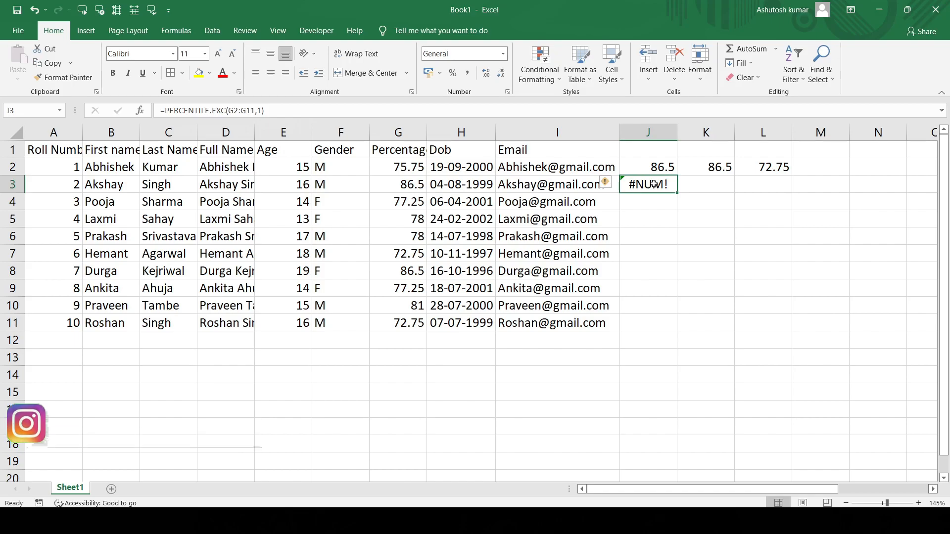
click(226, 110)
key(BackSpace)
key(BackSpace)
key(BackSpace)
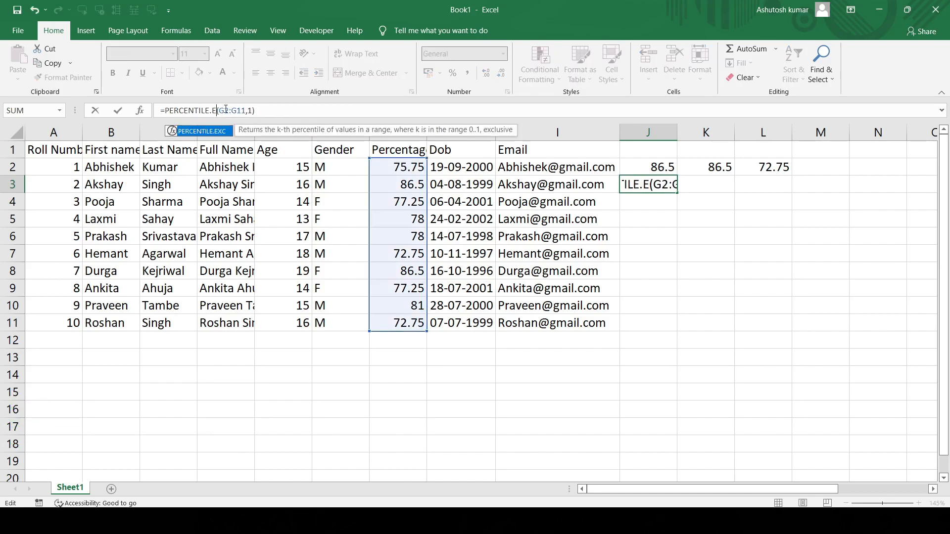
text(INC)
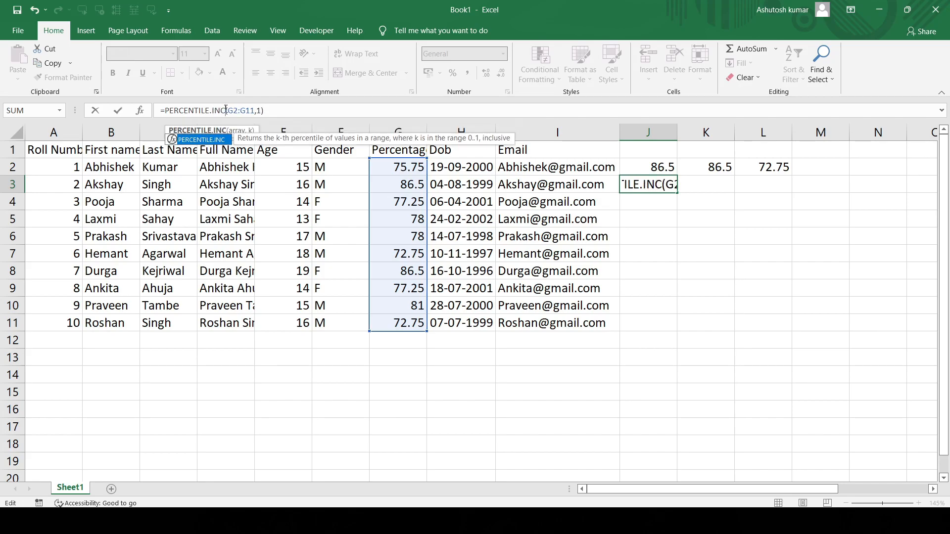
key(Return)
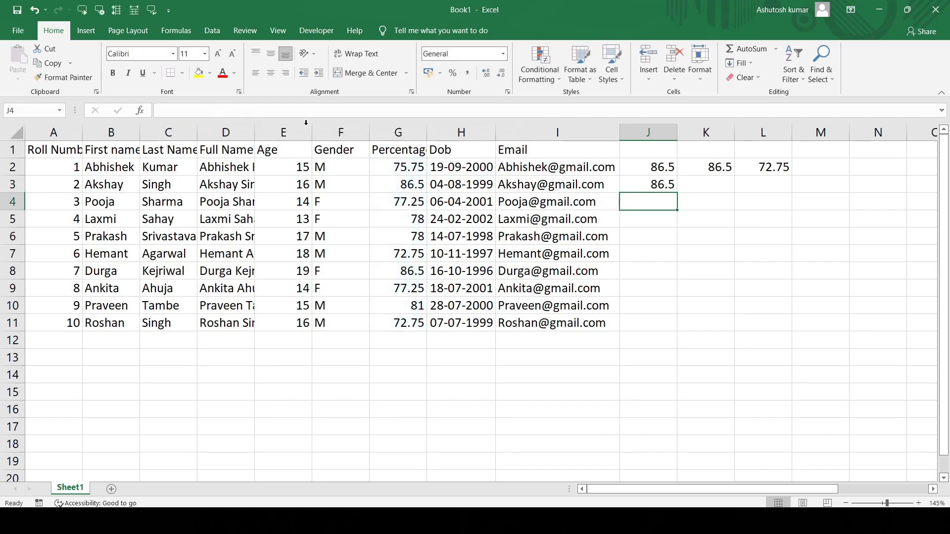
click(652, 184)
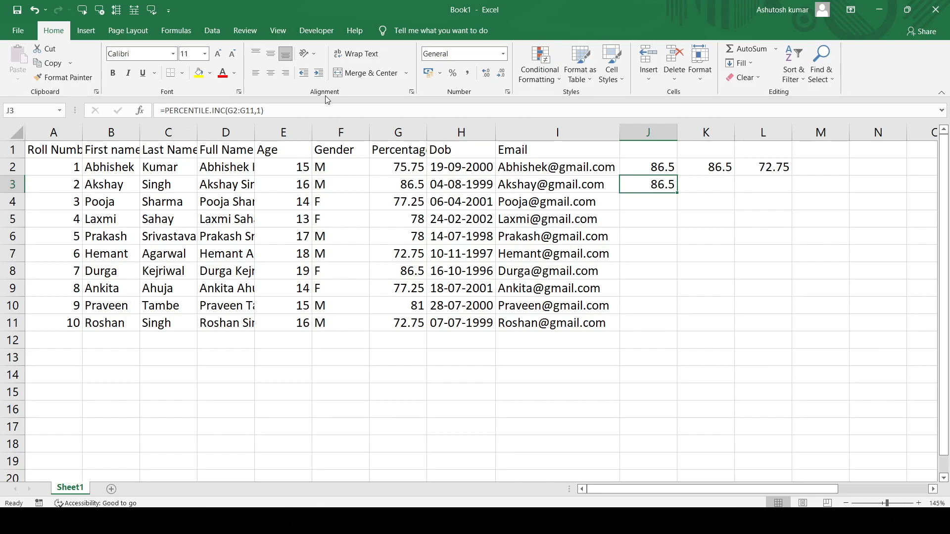
- Set the k argument of the PERCENTILE.INC formula in J3 to 0 and review the edited cell
click(261, 110)
key(BackSpace)
text(0)
key(Return)
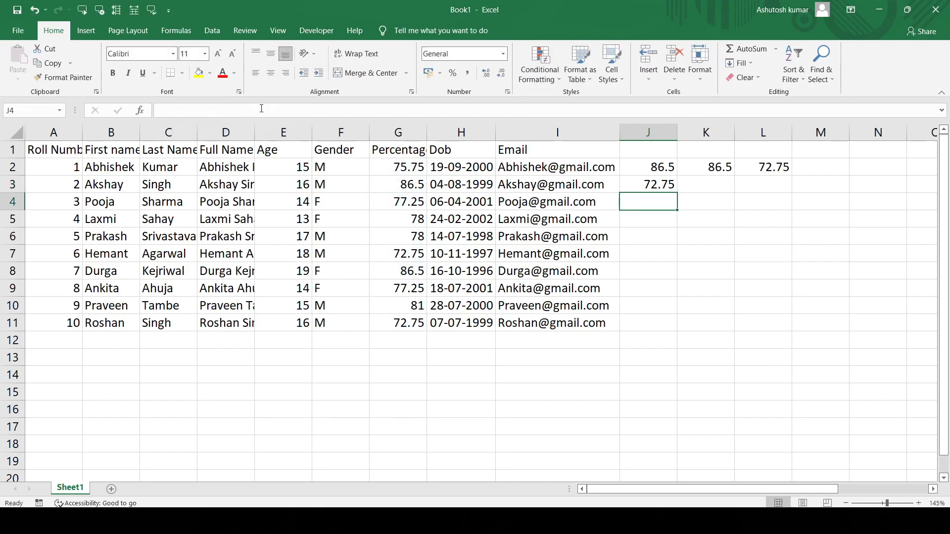
click(650, 187)
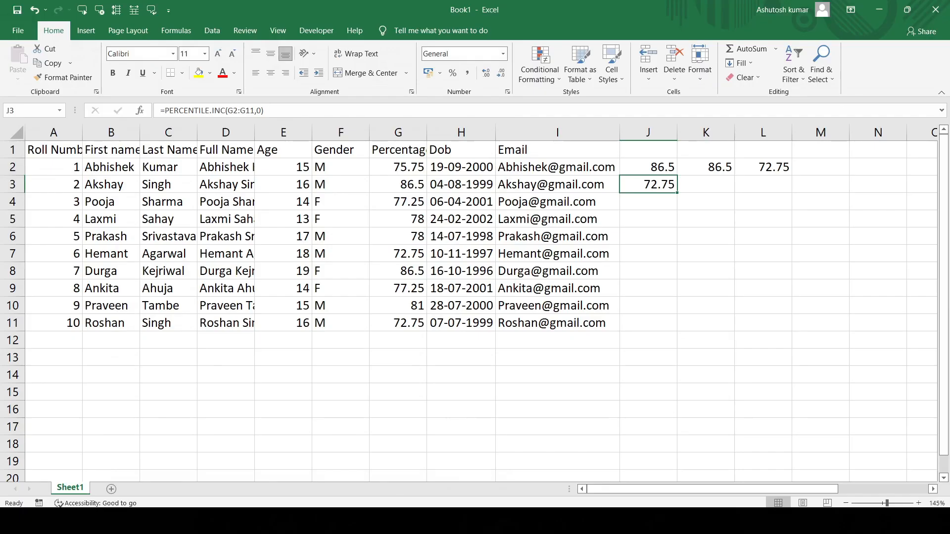
- Switch to the Word notes to read the Percent Rank section, and return to the Excel workbook
click(535, 521)
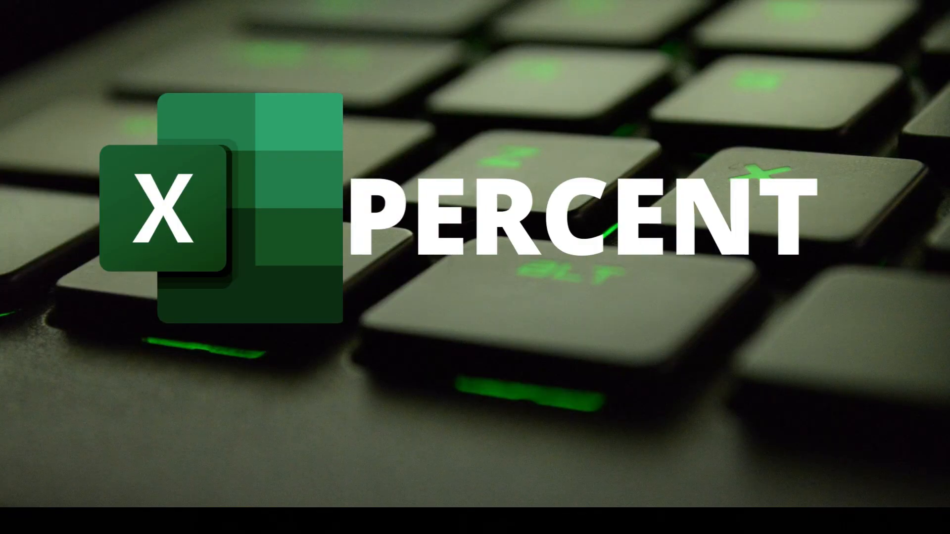
click(136, 298)
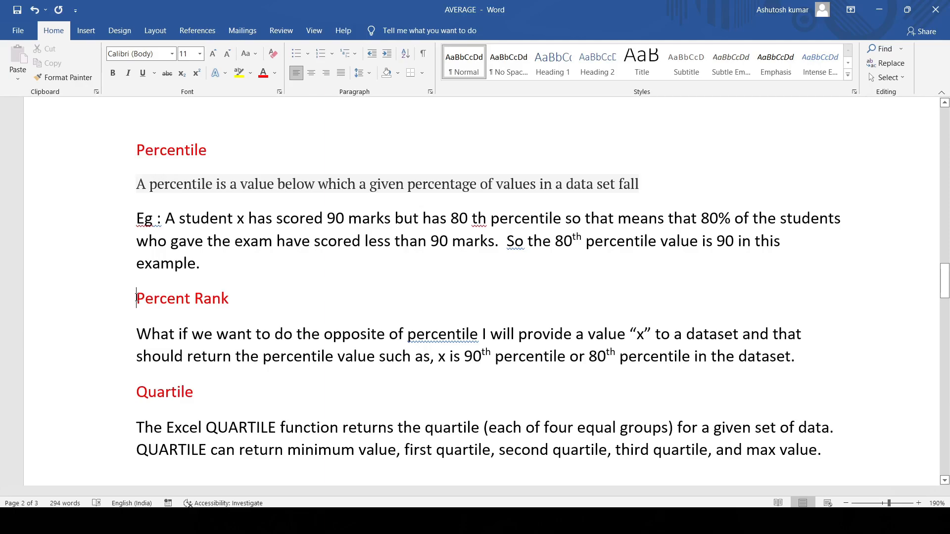
click(589, 522)
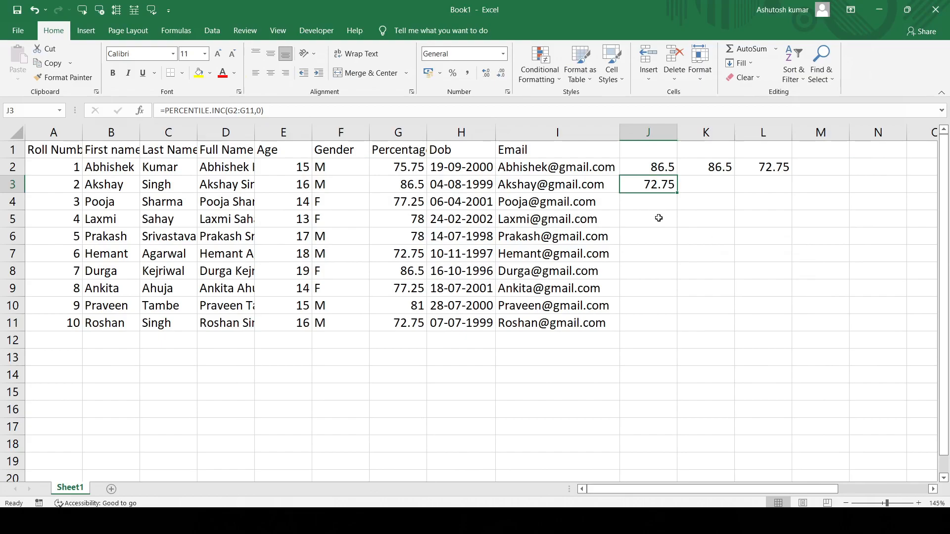
- Calculate the percent rank of 75 among the percentages G2:G11 in J5 with PERCENTRANK
double_click(660, 218)
text(=)
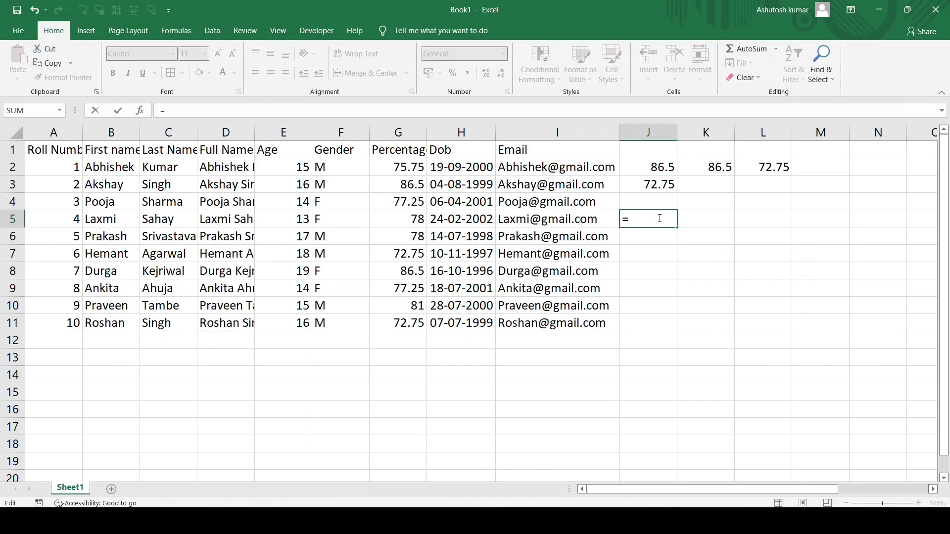
text(PERCENT)
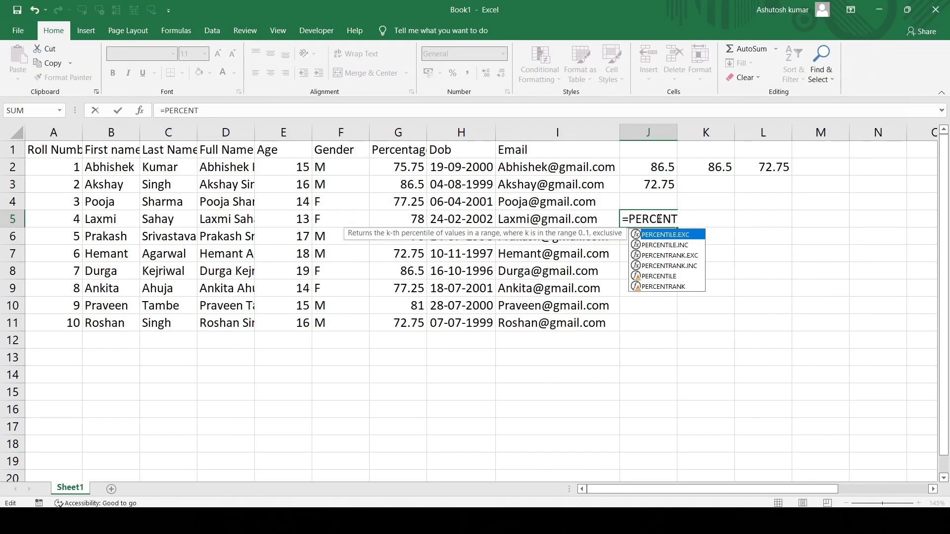
text(RANK)
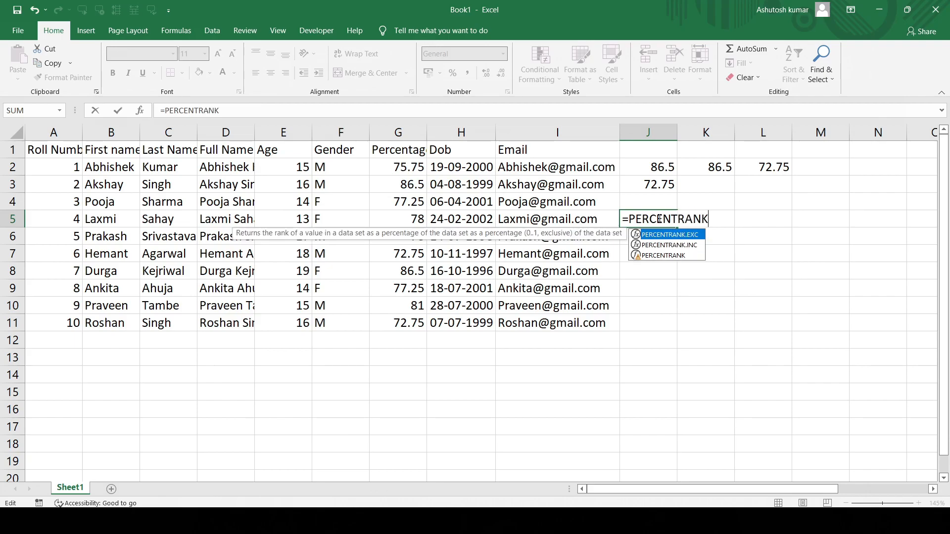
text(()
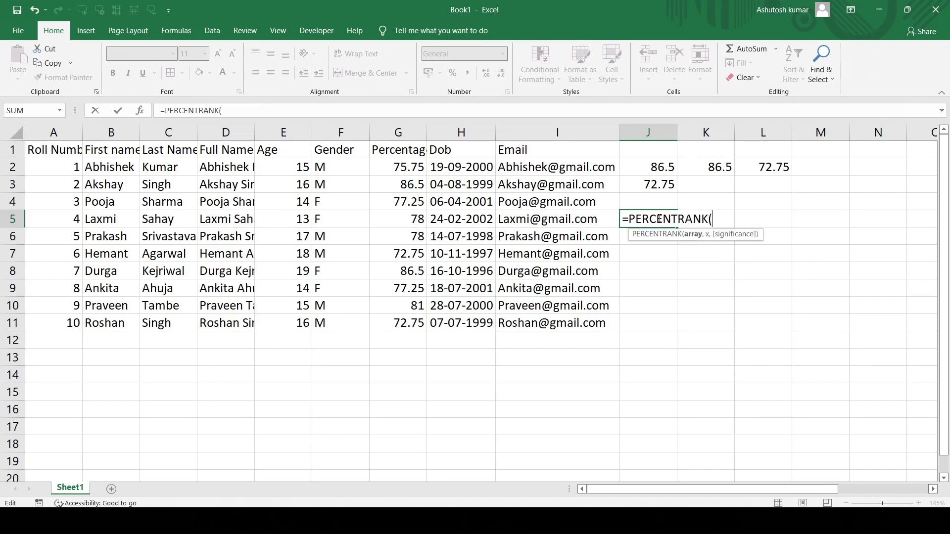
drag(411, 169, 412, 324)
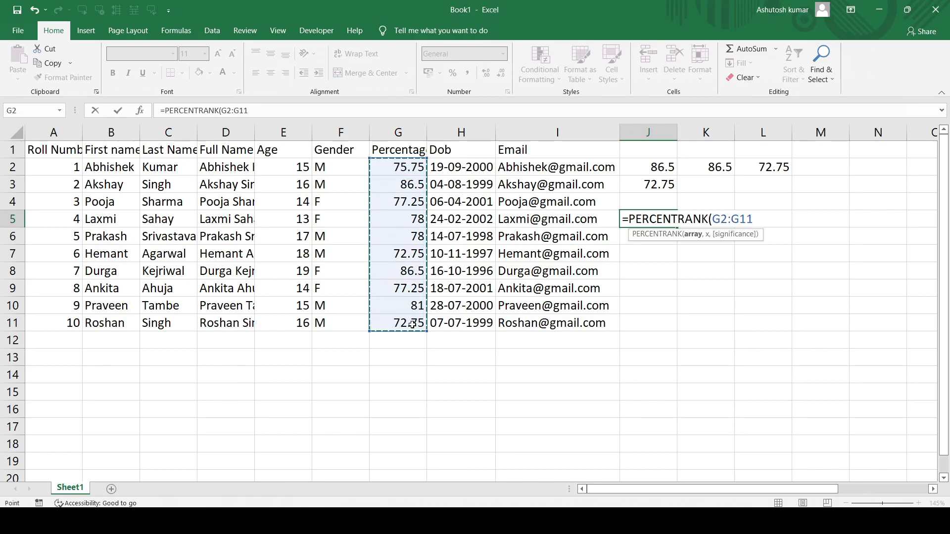
text(,)
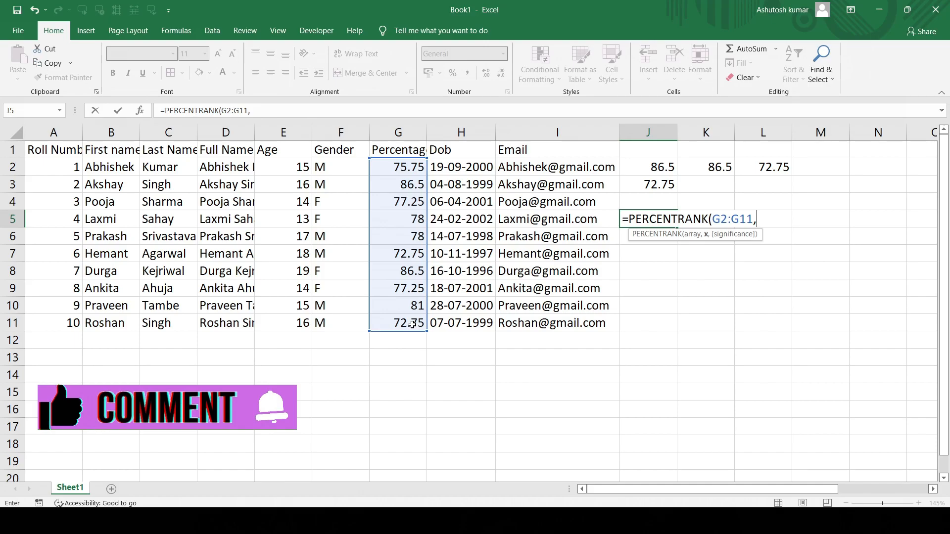
text(75)
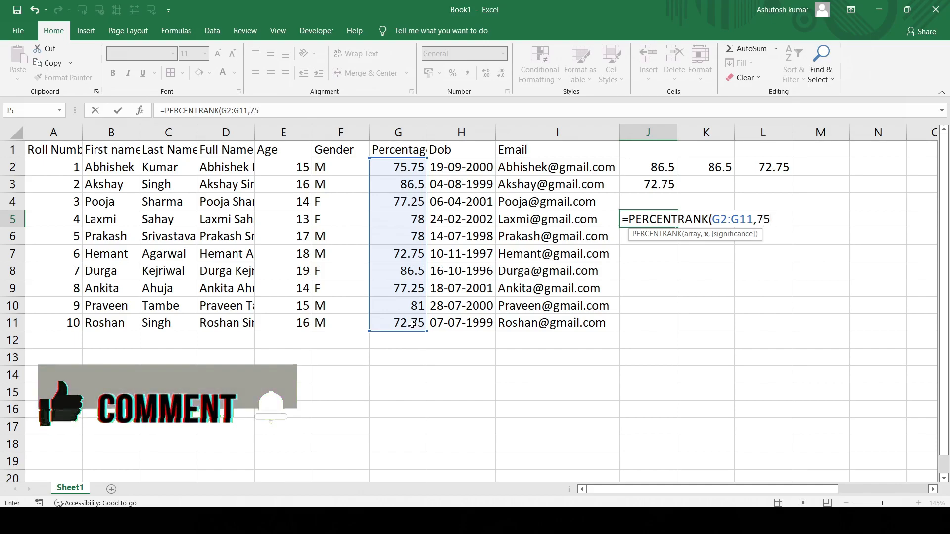
text())
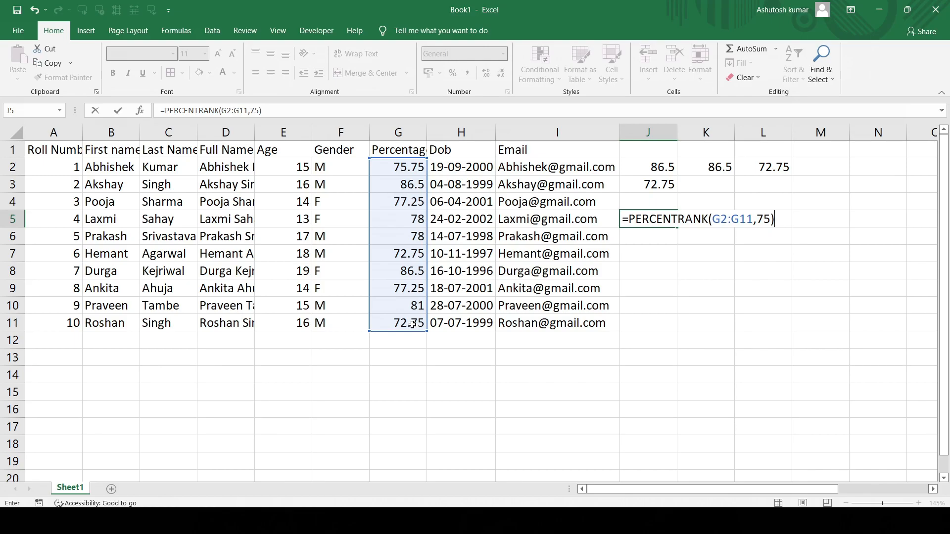
key(Return)
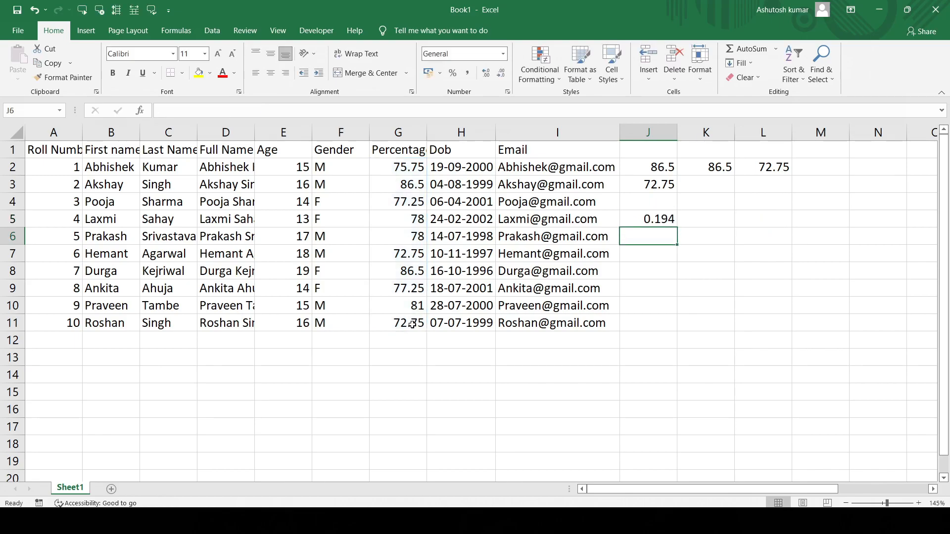
- Format the PERCENTRANK result in J5 as Percentage
click(662, 217)
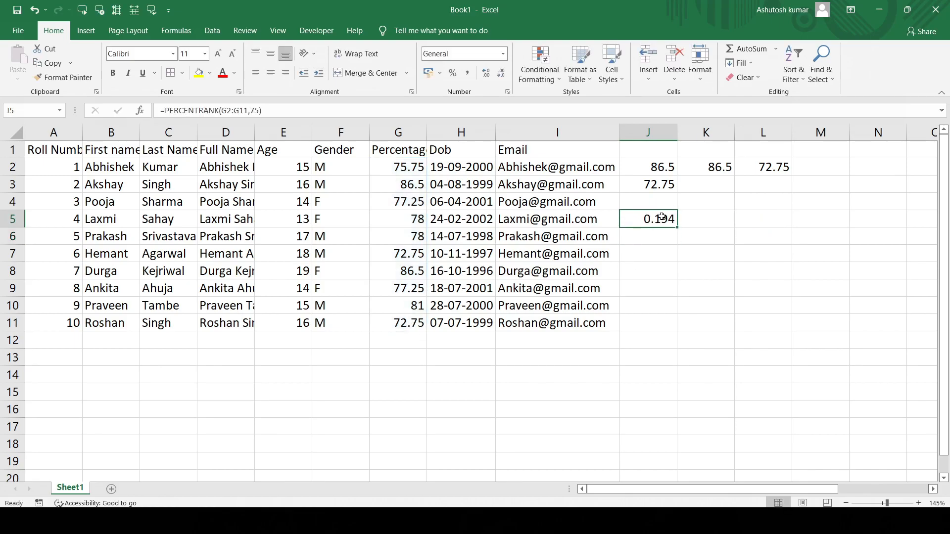
click(503, 54)
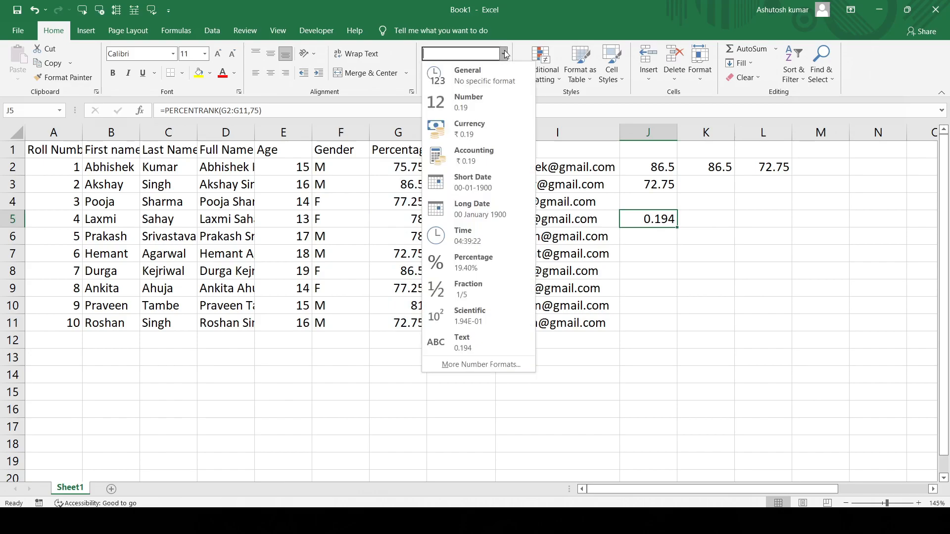
click(475, 272)
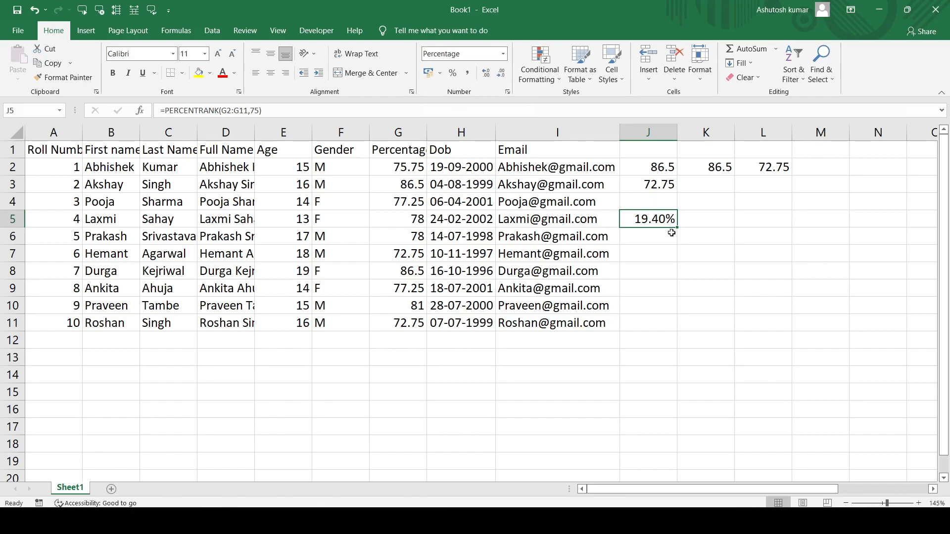
- Calculate the exclusive percent rank of 75 among the percentages G2:G11 in K5 with PERCENTRANK.EXC
click(706, 222)
double_click(707, 222)
text(=)
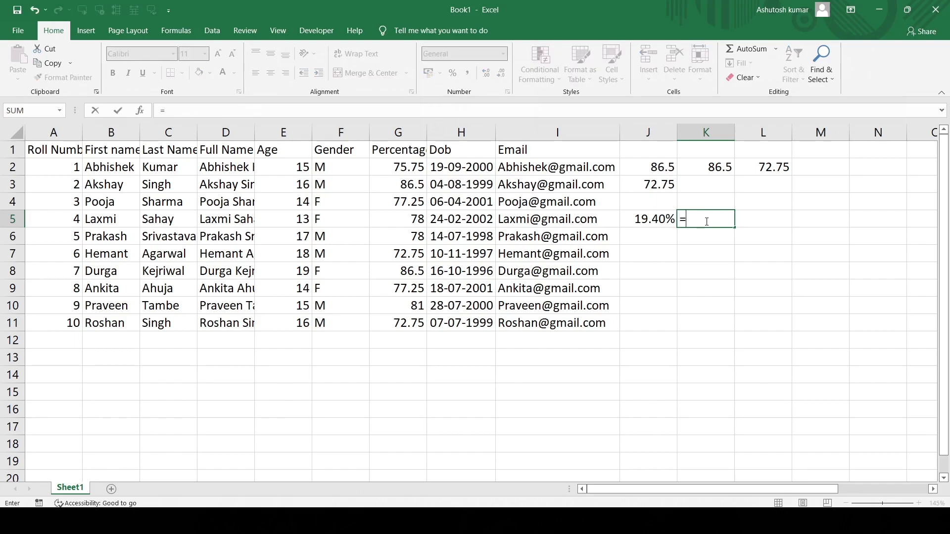
text(PERCE)
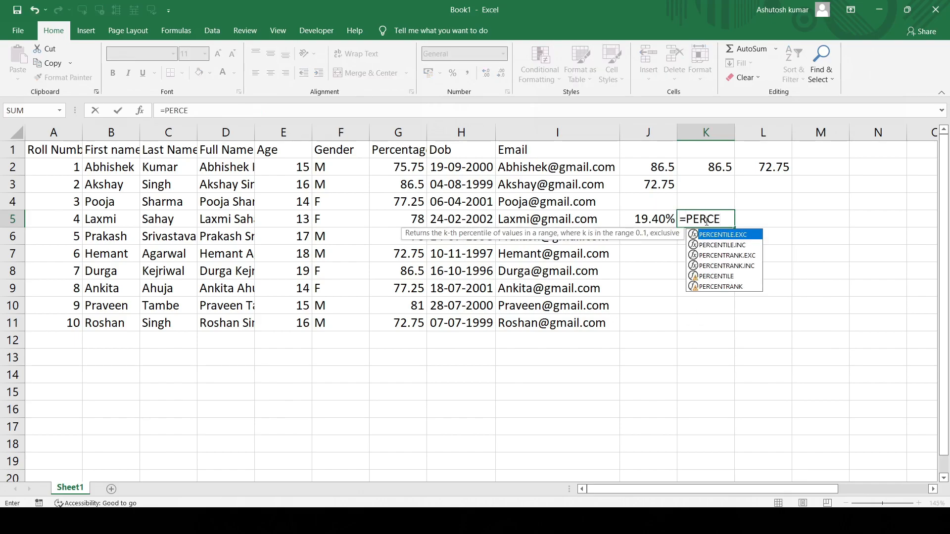
click(730, 256)
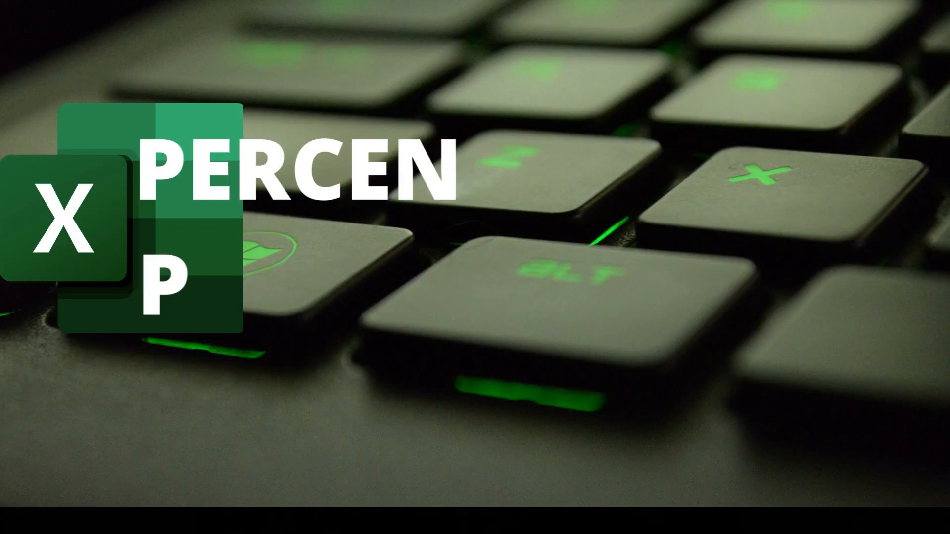
double_click(730, 256)
click(729, 256)
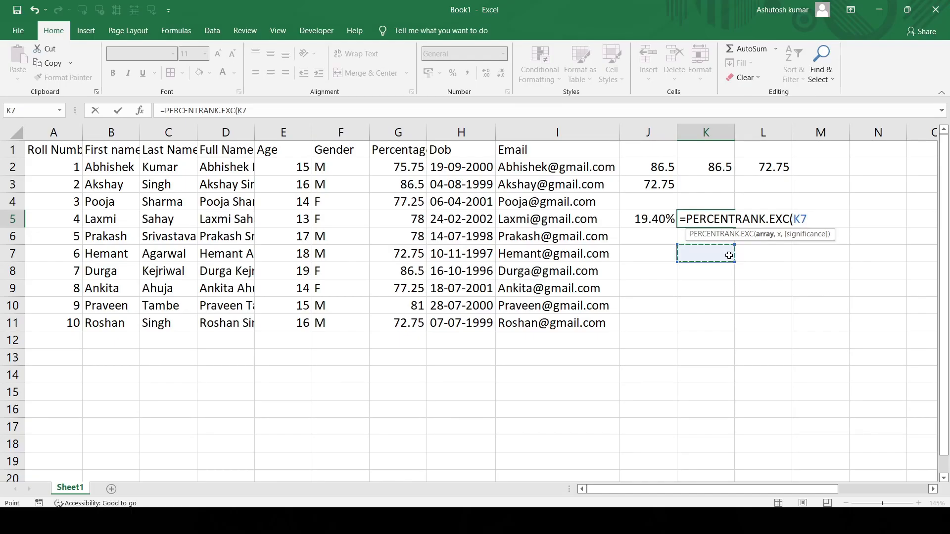
key(BackSpace)
key(BackSpace)
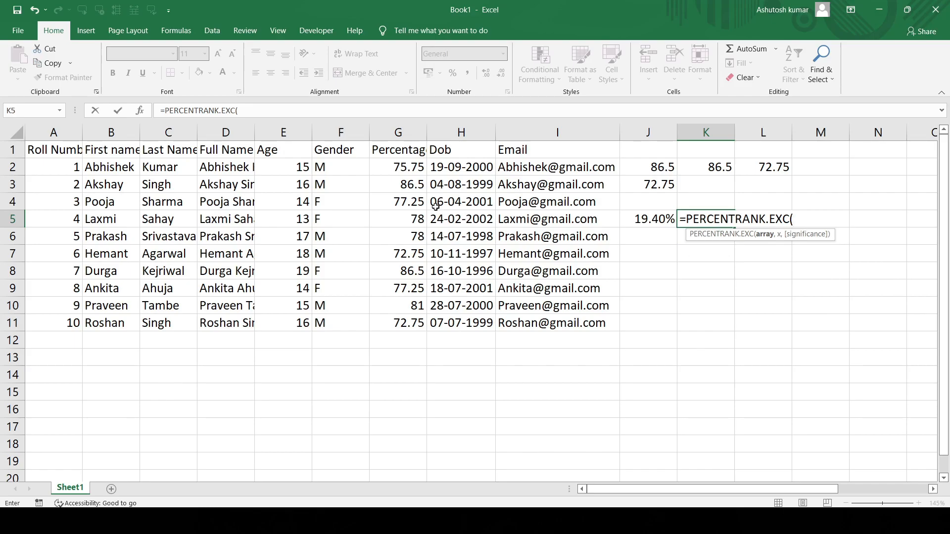
click(385, 169)
drag(385, 169, 401, 322)
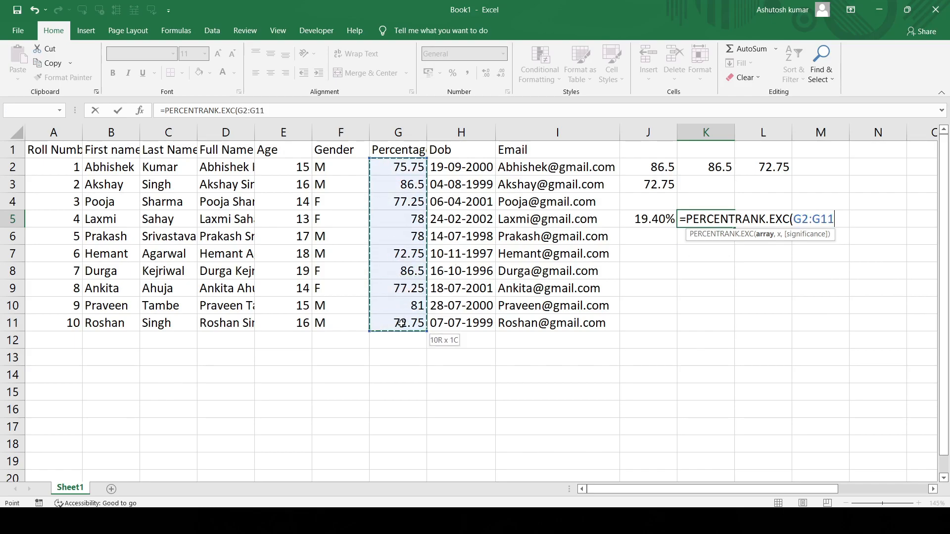
text(,)
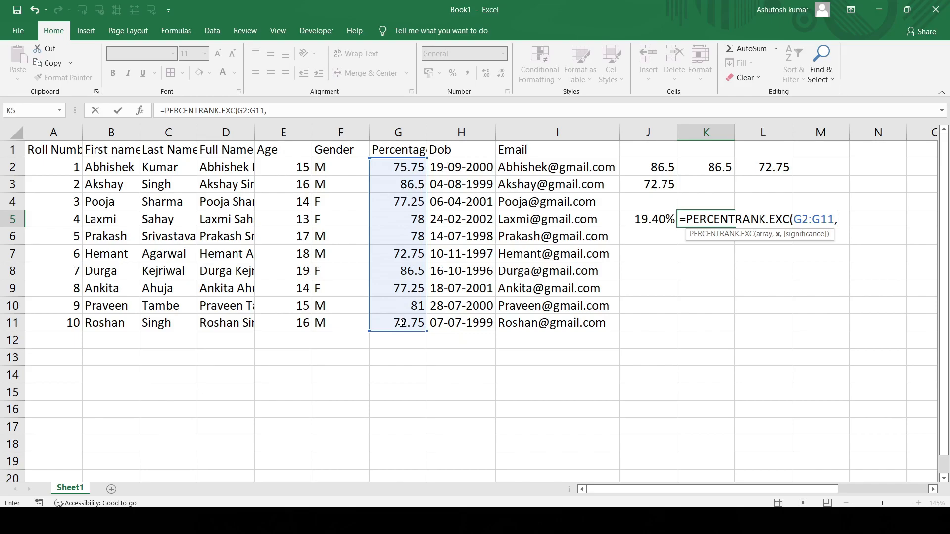
text(75))
key(Return)
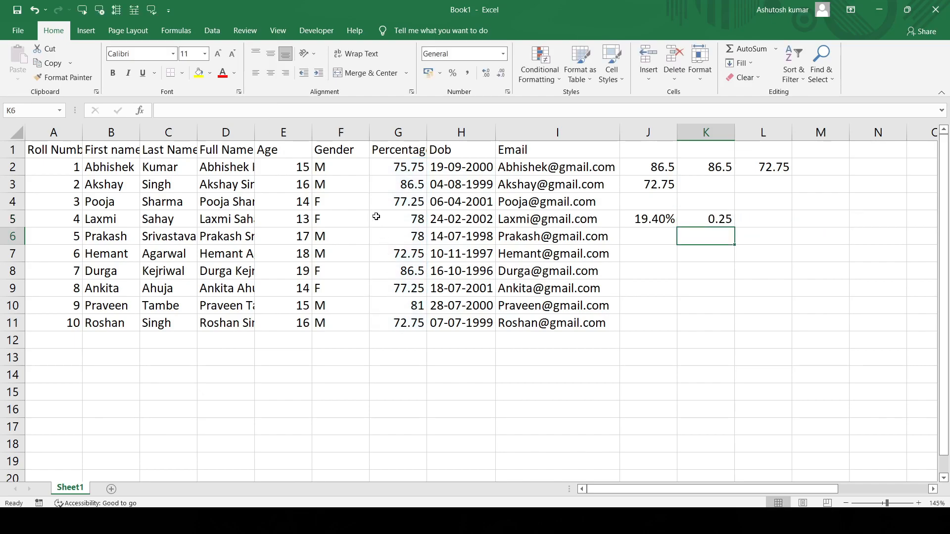
click(693, 214)
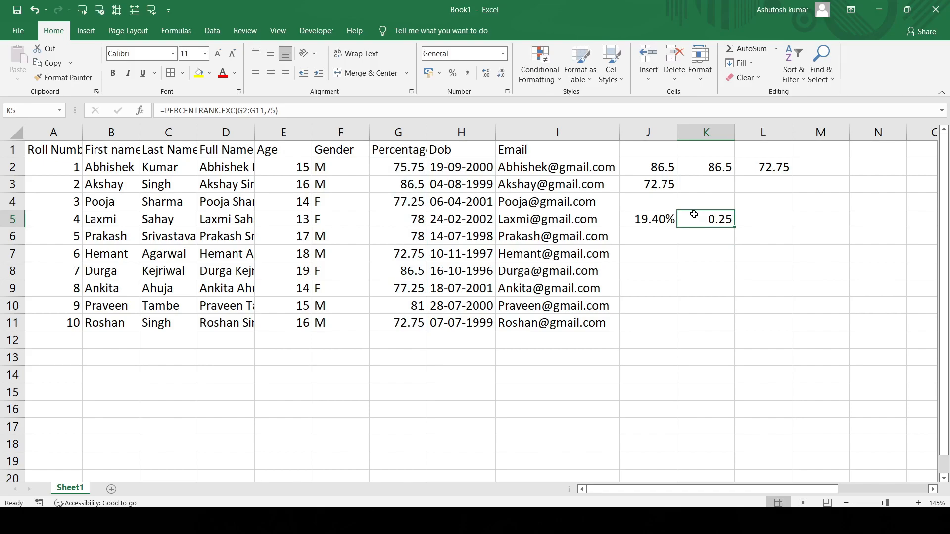
- Copy the PERCENTRANK.EXC formula from K5 into K6
click(659, 232)
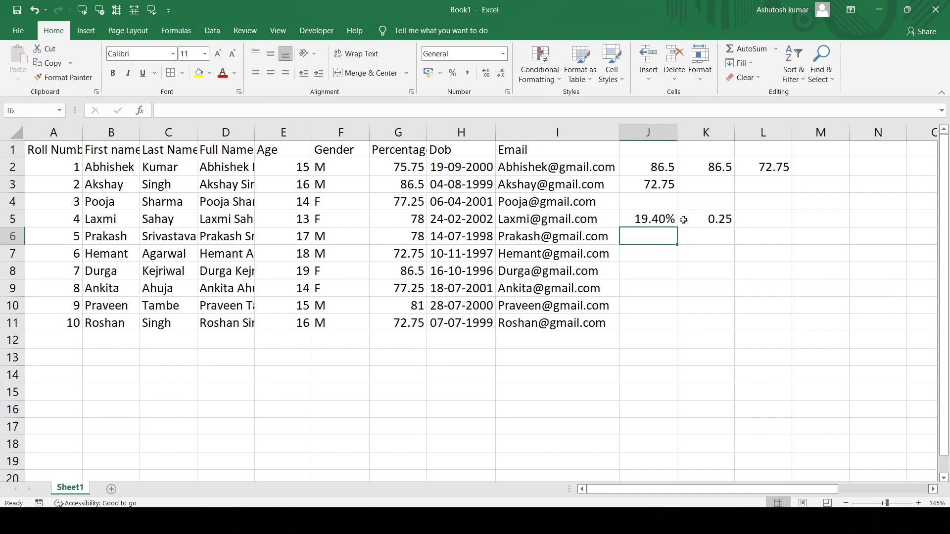
click(694, 215)
key(ctrl+c)
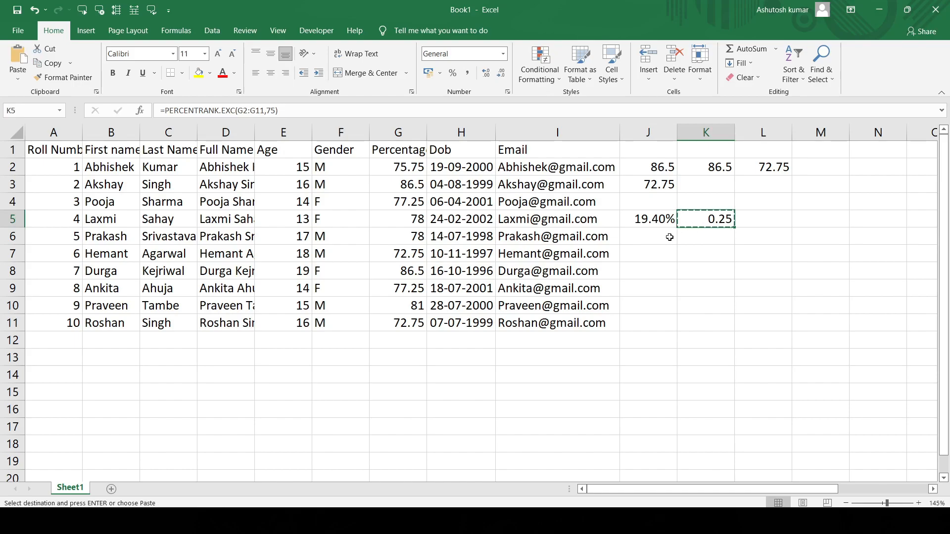
click(690, 237)
key(ctrl+v)
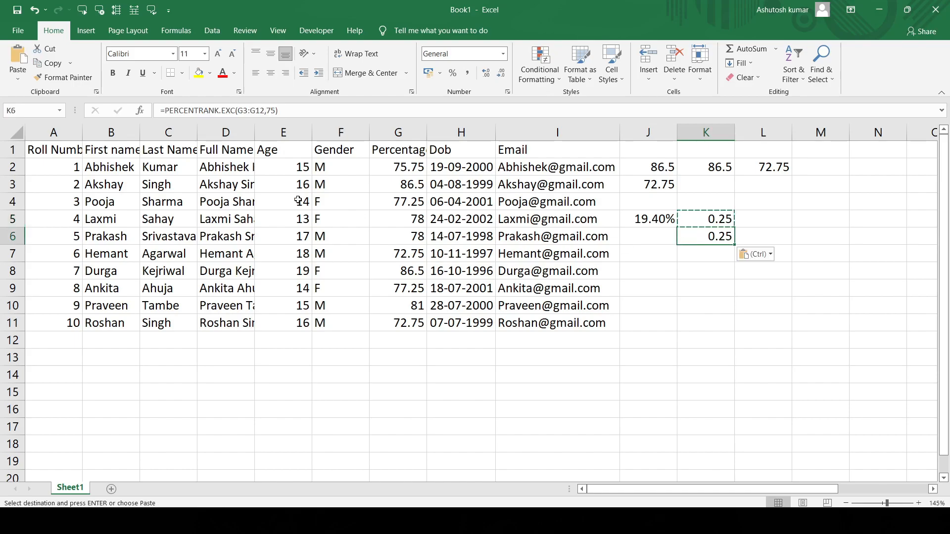
- Replace PERCENTRANK.EXC with PERCENTRANK.INC in the K6 formula and compare the formulas in K5 and K6
click(232, 111)
key(BackSpace)
key(BackSpace)
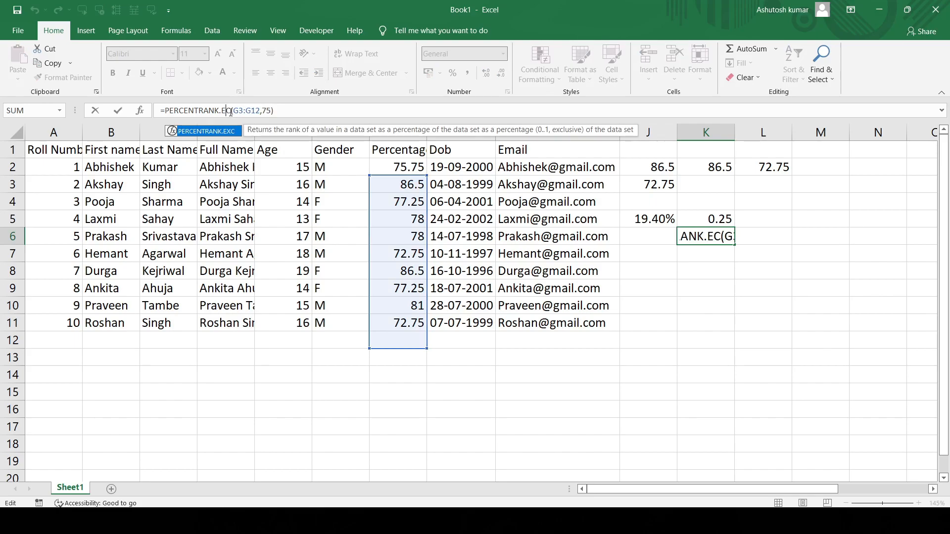
text(IN)
key(Return)
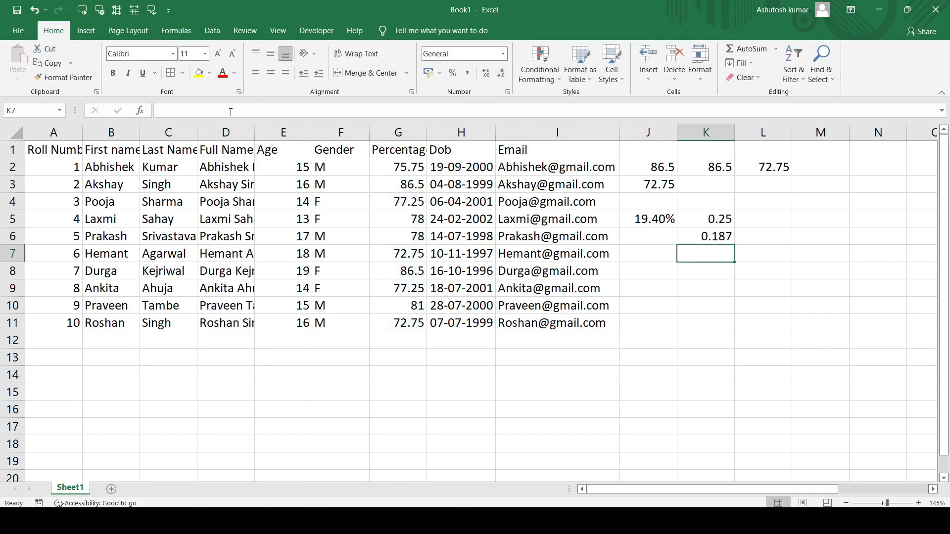
click(709, 222)
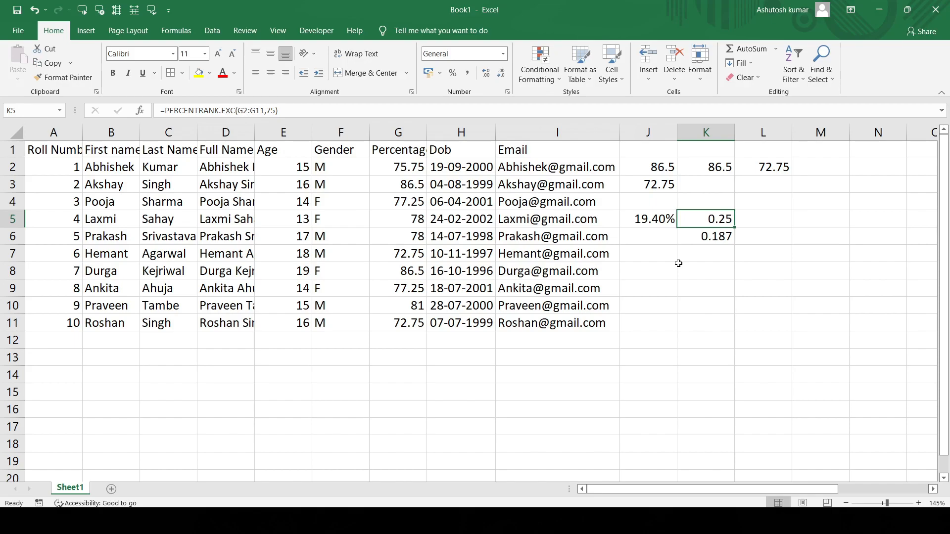
click(722, 237)
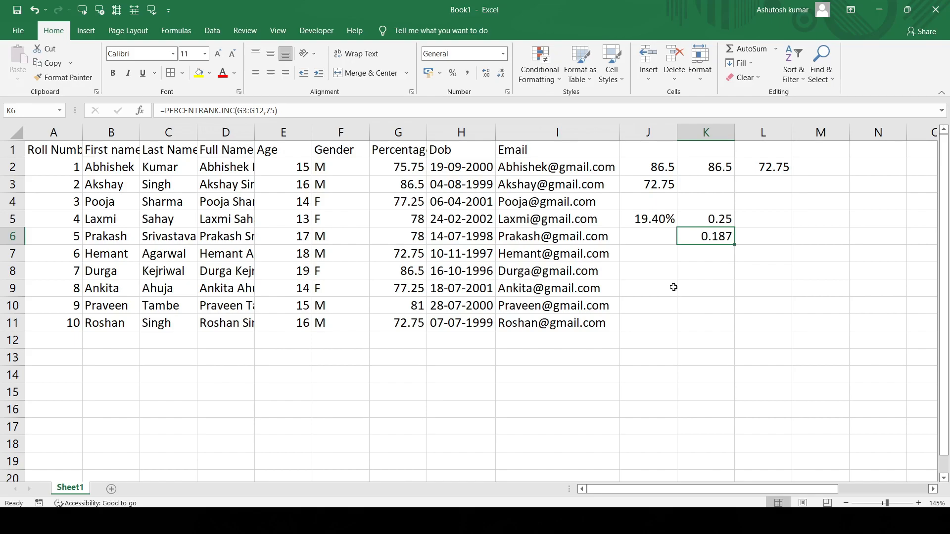
- Start a PERCENTILE formula in J7 using the percentages G2:G11 as its array
click(656, 254)
text(=PE)
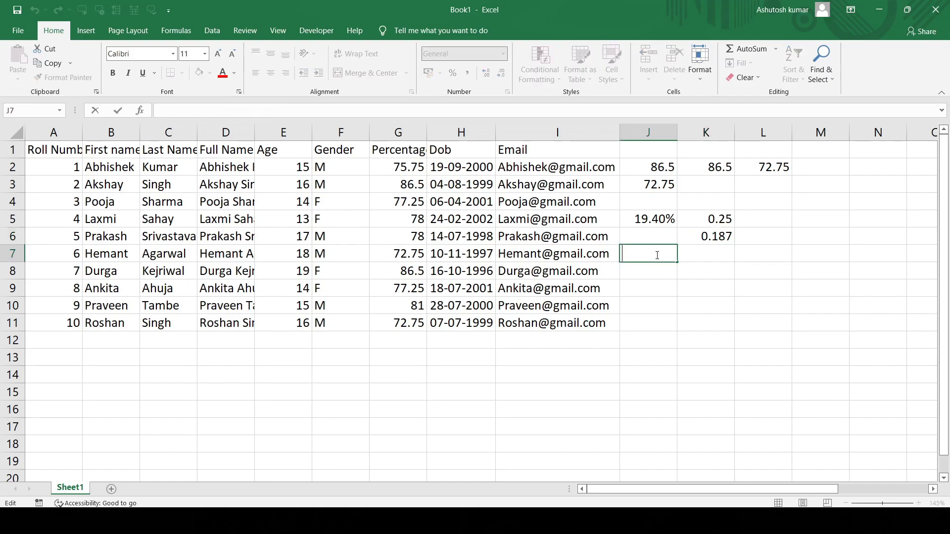
key(BackSpace)
key(BackSpace)
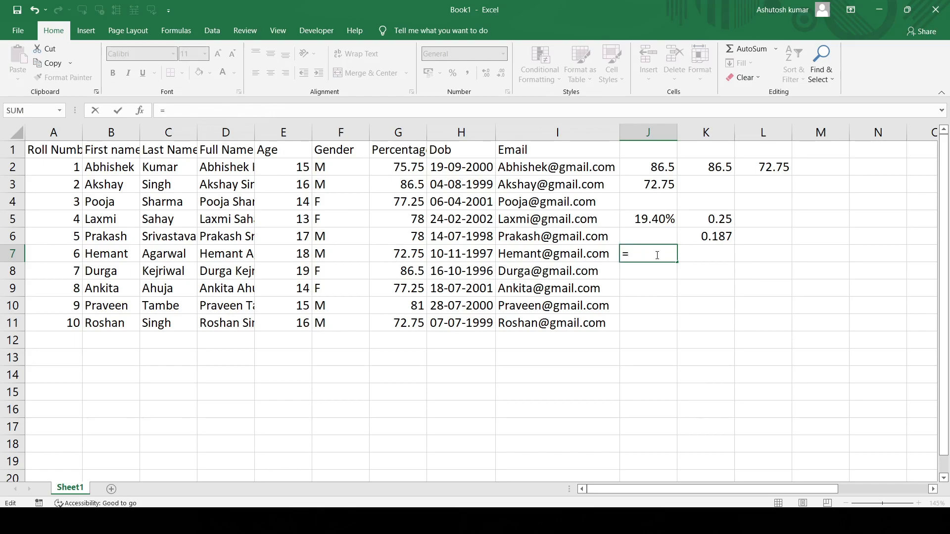
text(PERC)
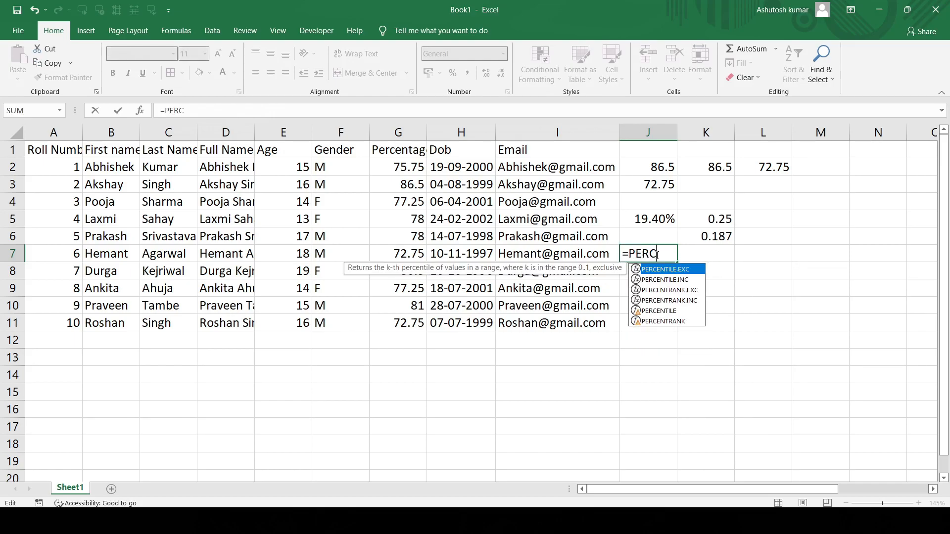
text(E)
text(NTILE()
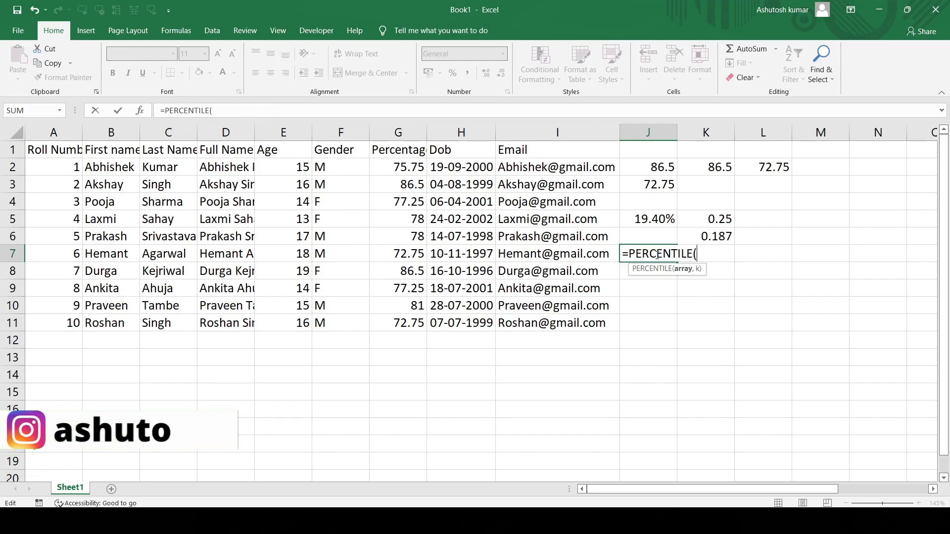
click(382, 170)
drag(382, 169, 400, 326)
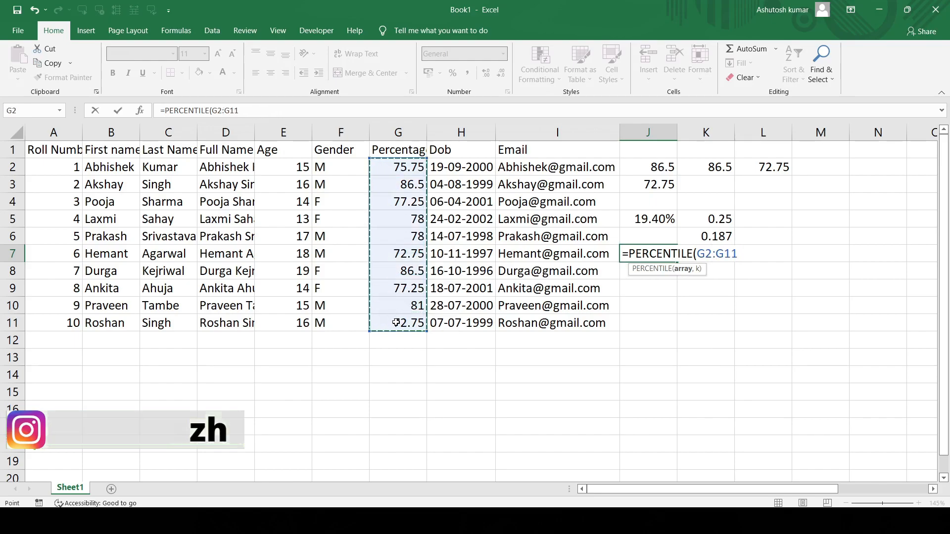
- Change the function in J7 to PERCENTILE.EXC, complete it with k set to 0, and inspect the entered formula
click(693, 254)
text(.EXC)
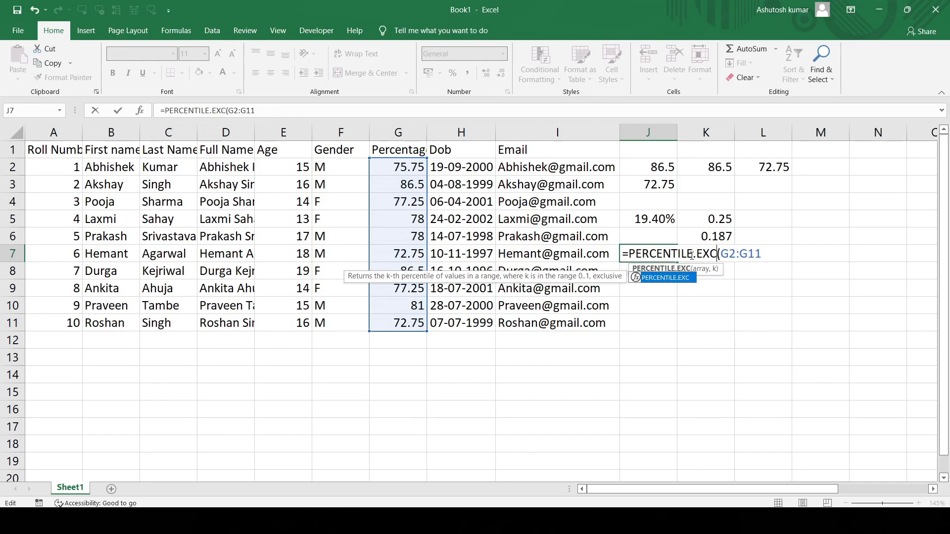
click(770, 257)
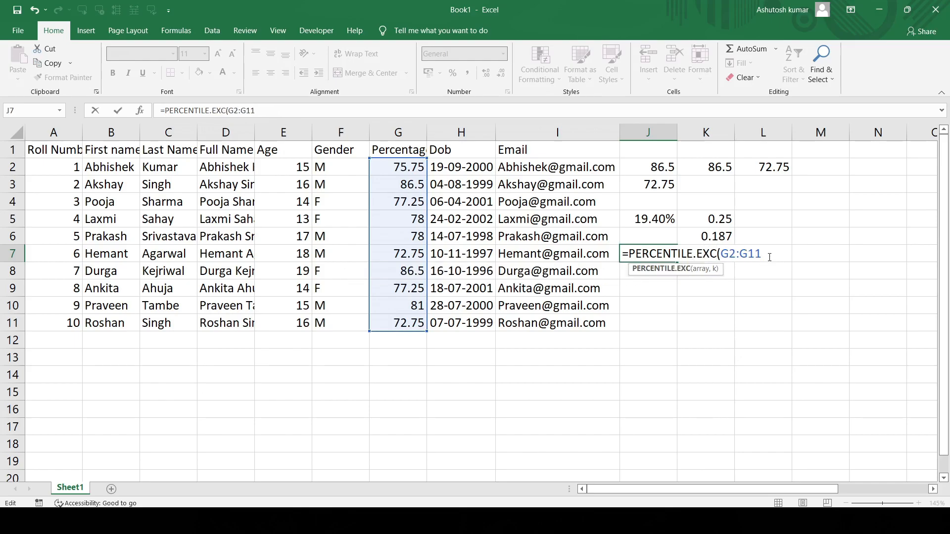
text(,0)
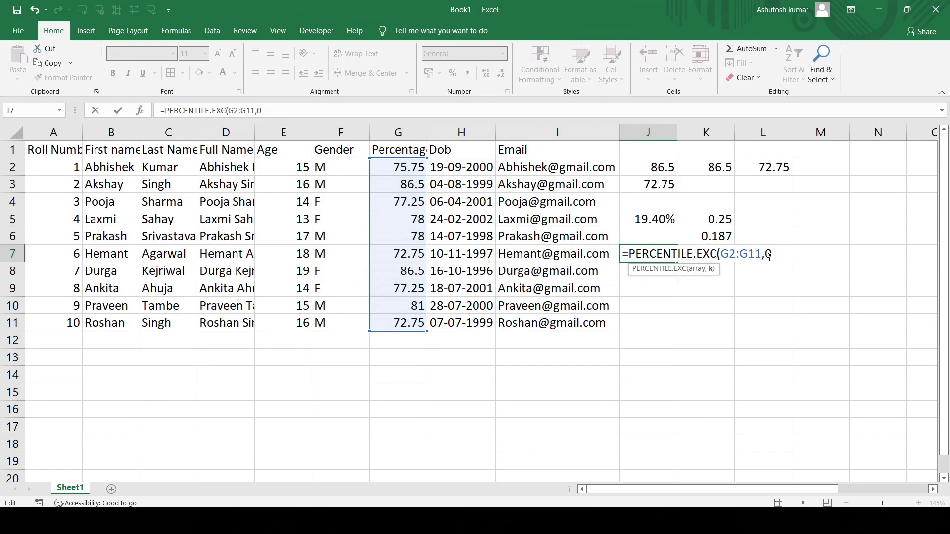
text())
key(Return)
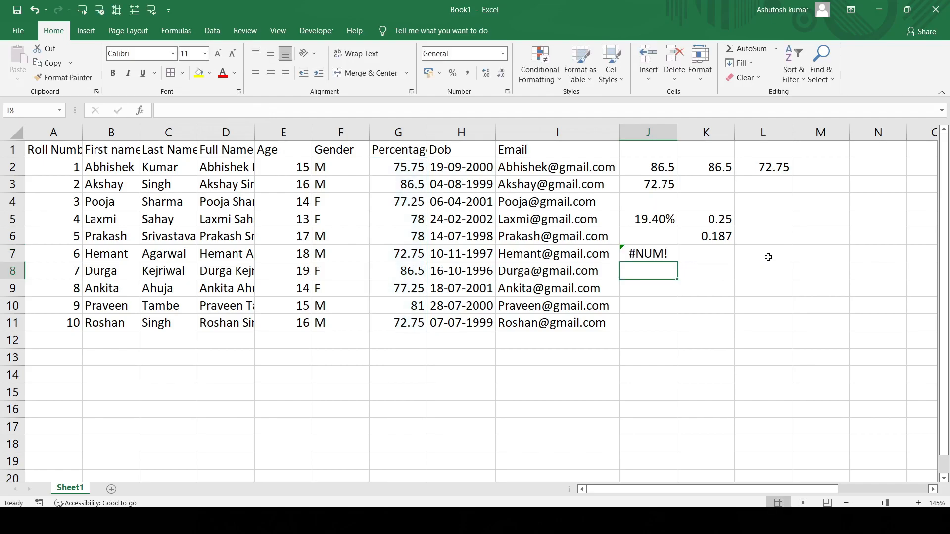
click(648, 254)
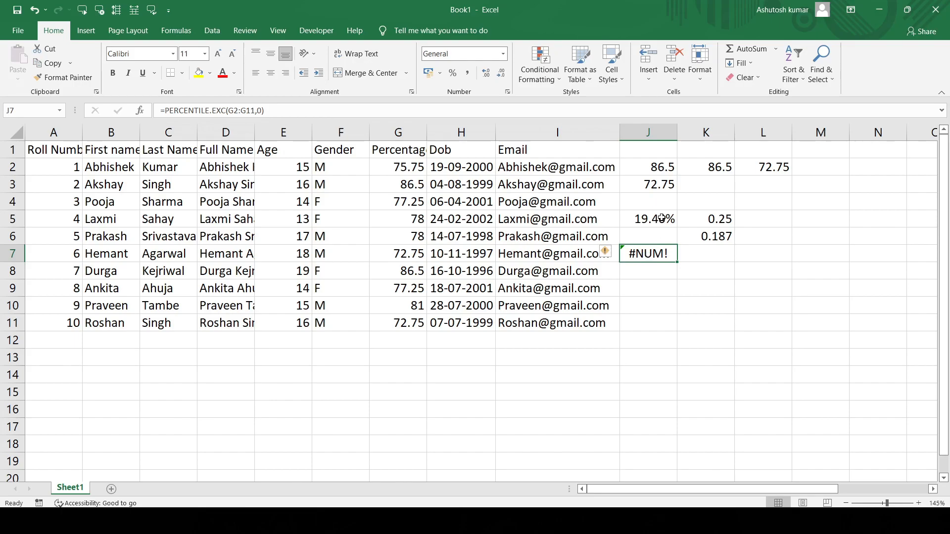
- Clear the contents of columns J through N and select J2
drag(652, 132, 876, 157)
key(Delete)
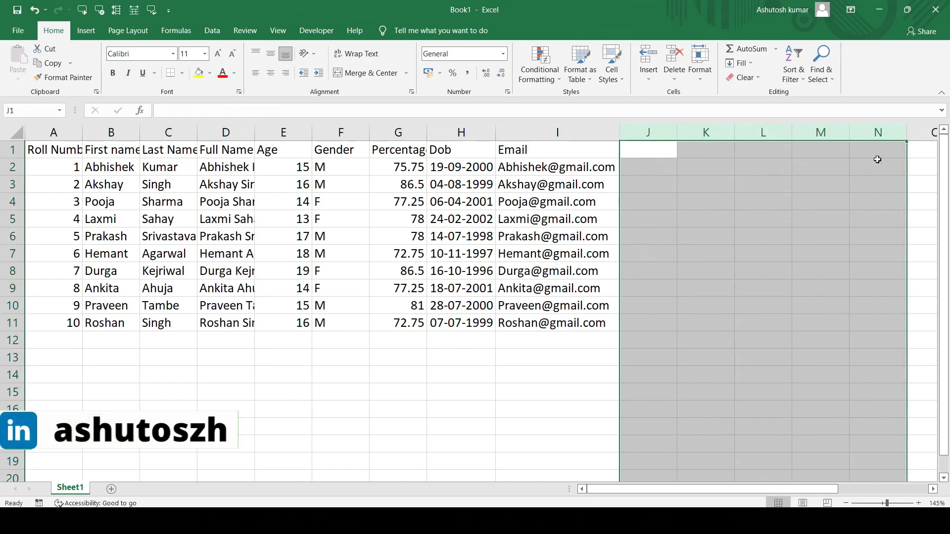
click(649, 162)
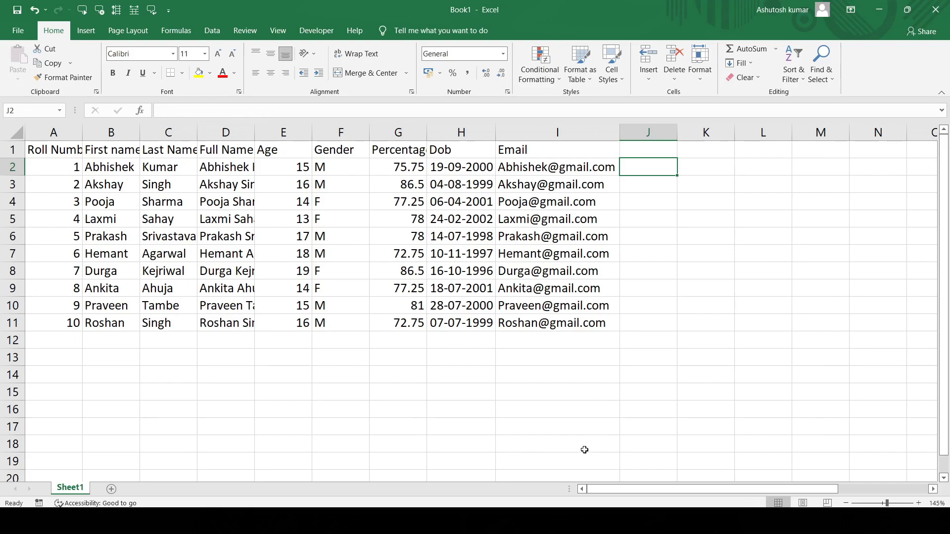
- Switch to the Word notes and examine the Quartile description and the return value for each quart number from 0 to 4
mouse_move(564, 522)
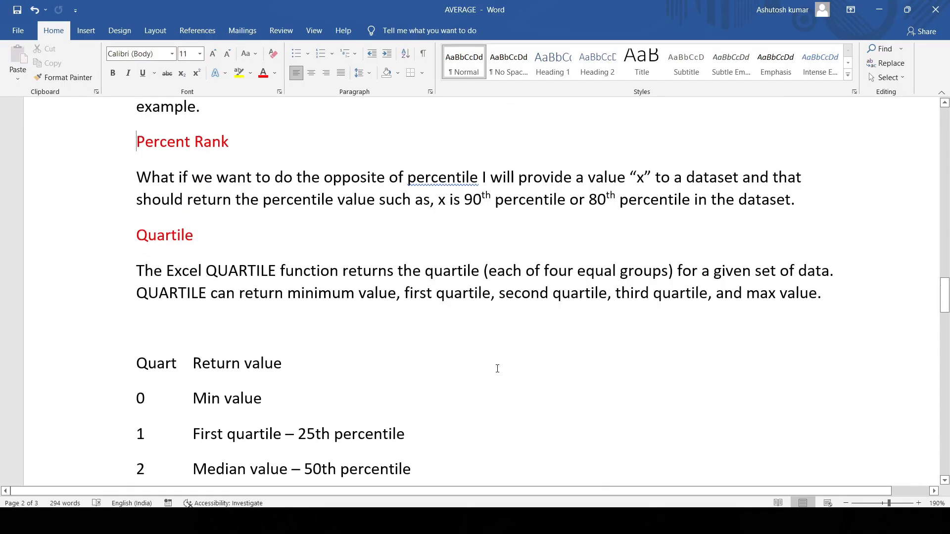
scroll(497, 368, down, 3)
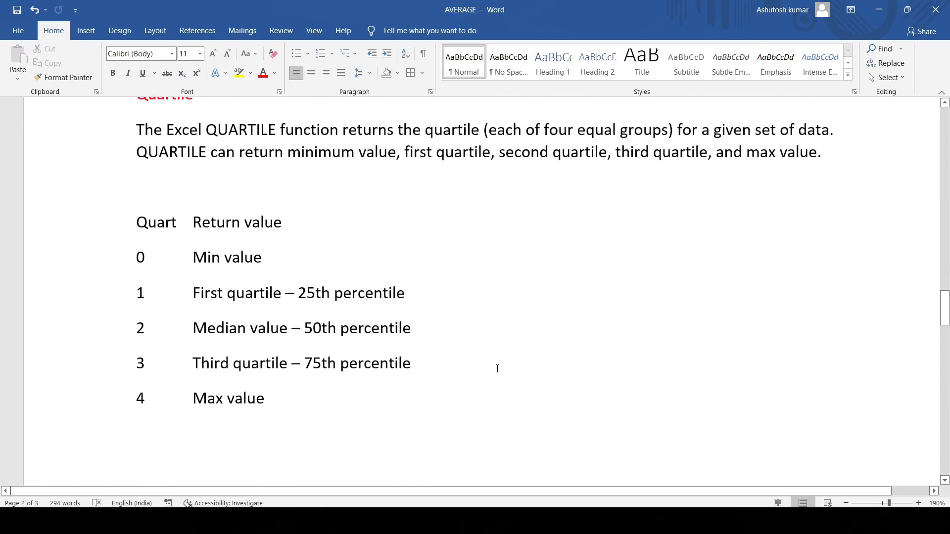
scroll(498, 369, up, 1)
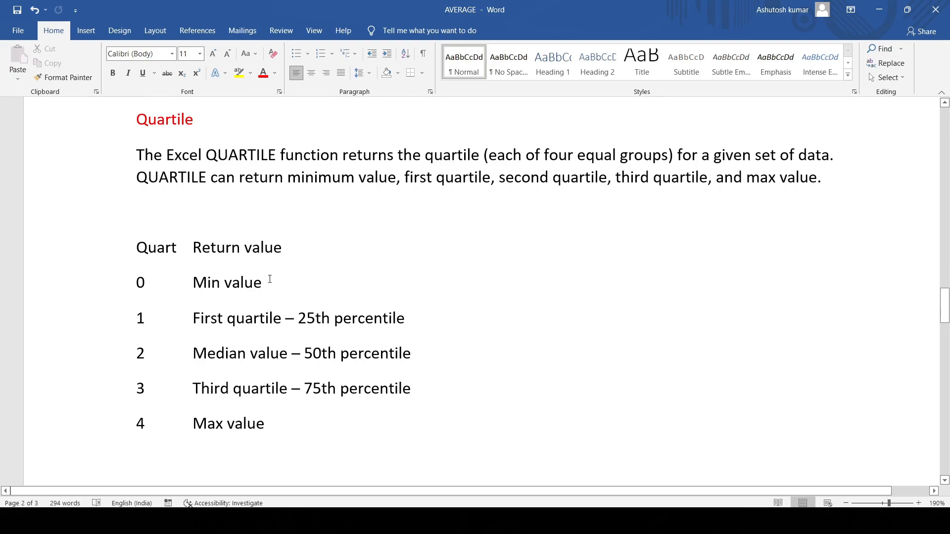
drag(276, 281, 152, 296)
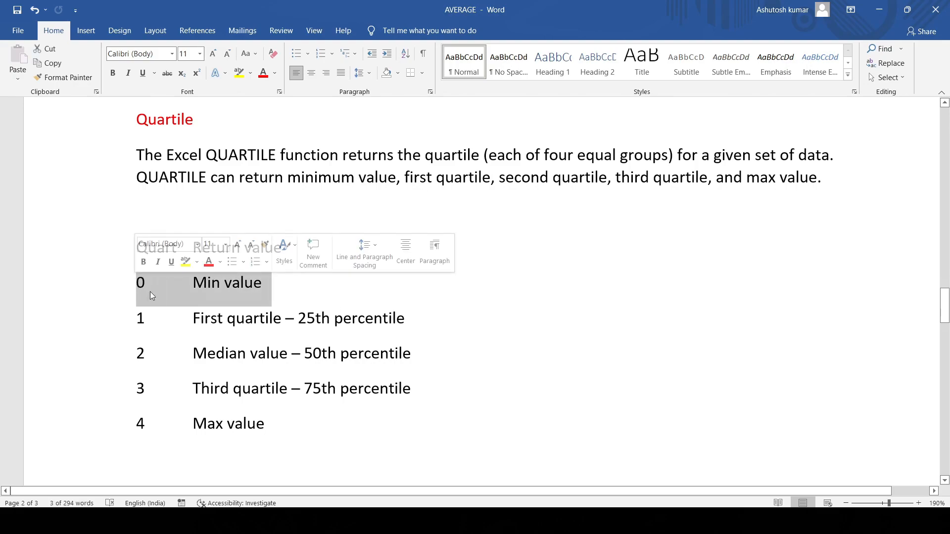
click(192, 318)
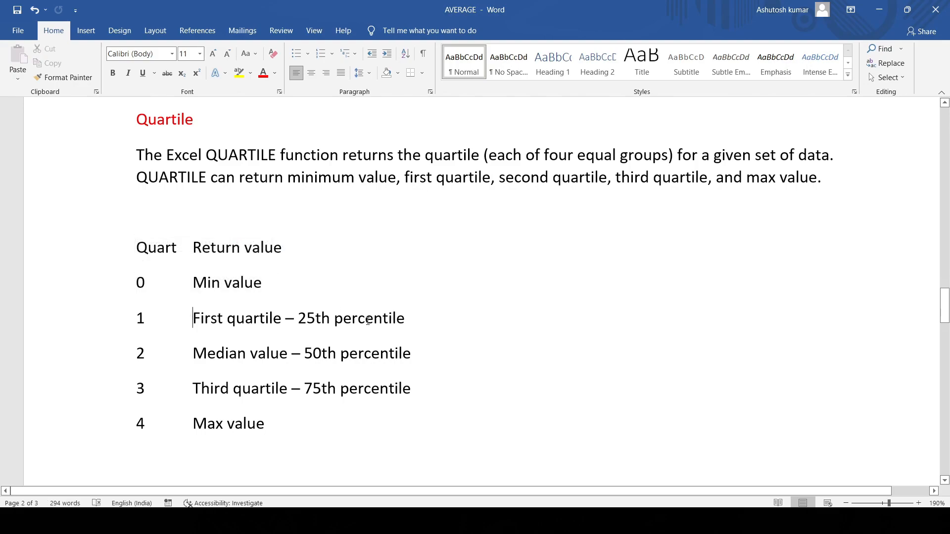
click(437, 320)
drag(413, 355, 262, 370)
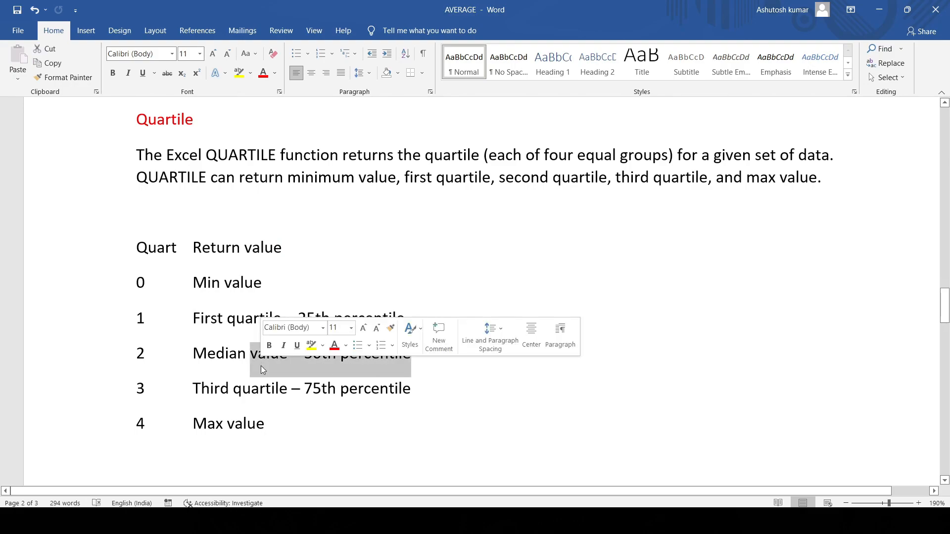
click(432, 394)
drag(433, 395, 209, 394)
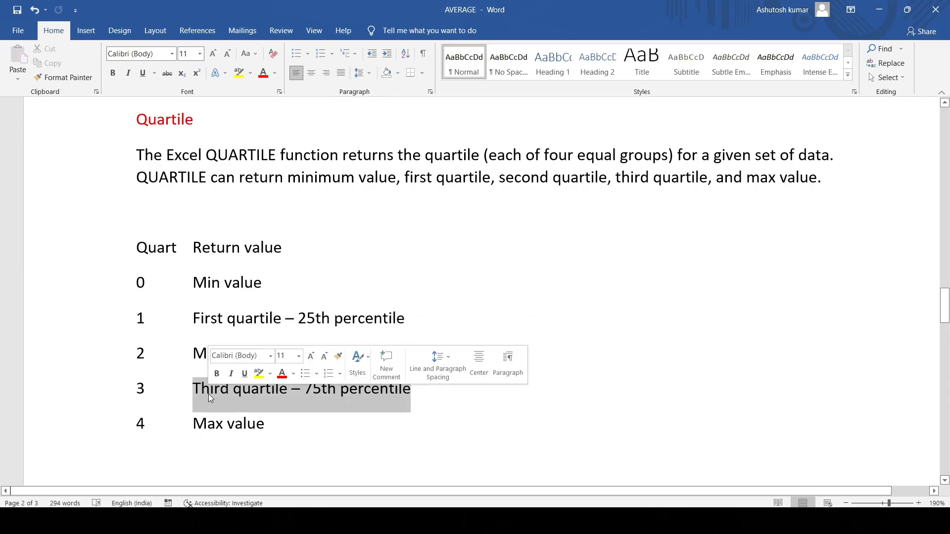
click(278, 420)
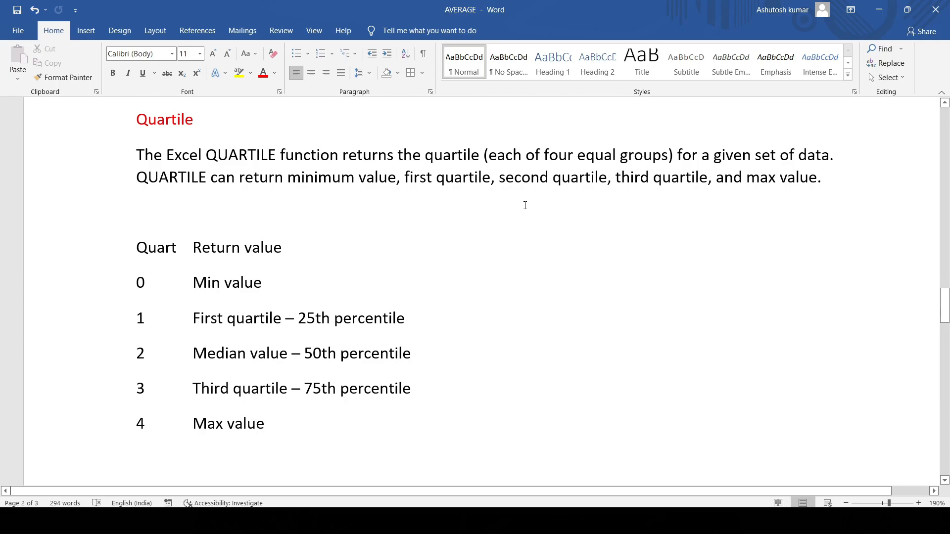
- Switch back to the Excel workbook and start a QUARTILE formula in J2 over the percentages G2:G11
mouse_move(564, 519)
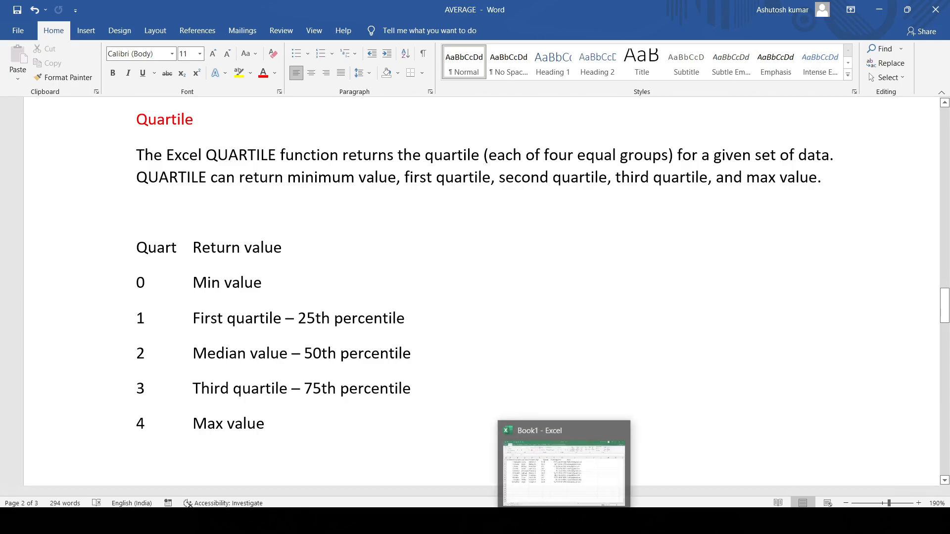
click(551, 497)
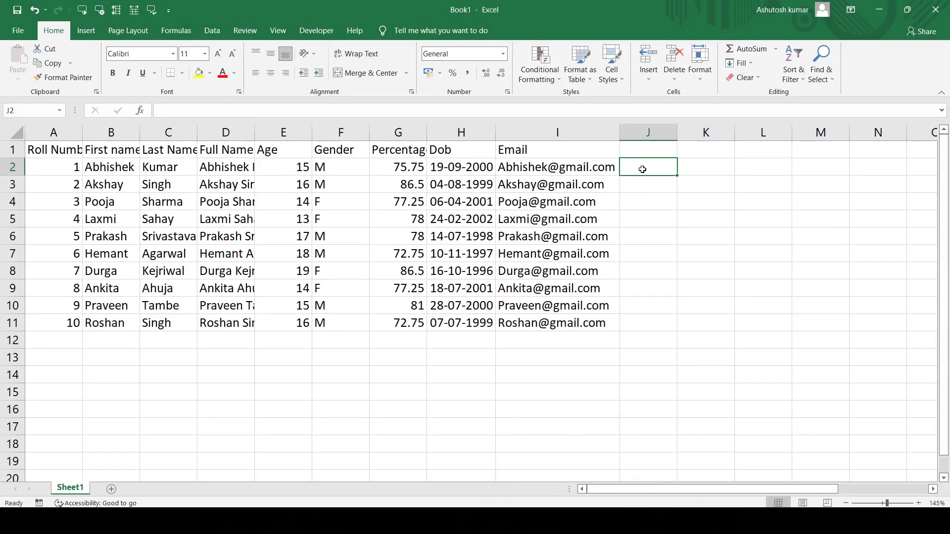
text(=QUA)
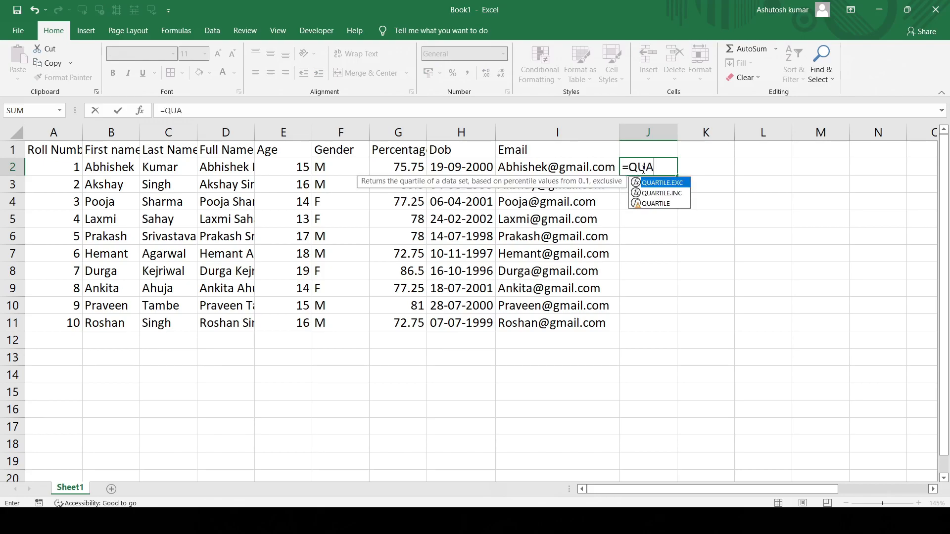
text(RTILE()
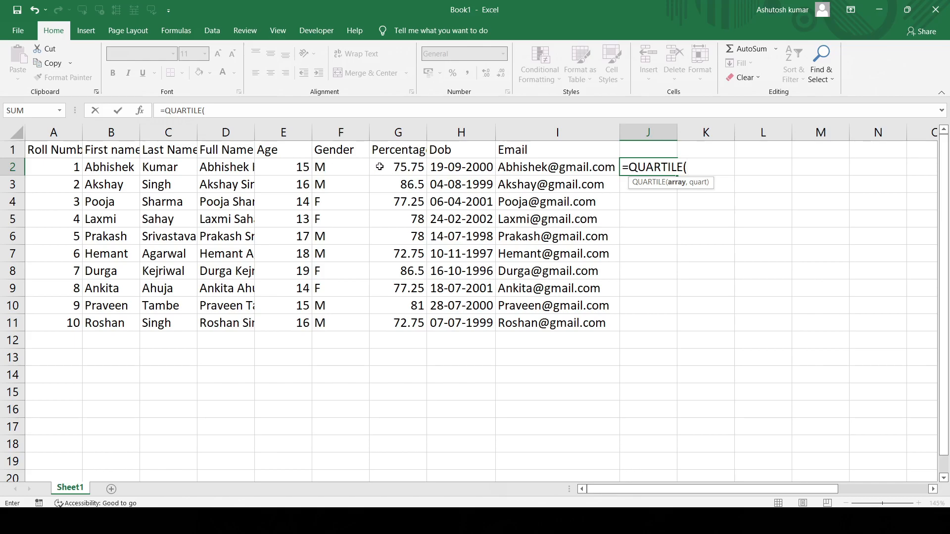
drag(382, 167, 383, 318)
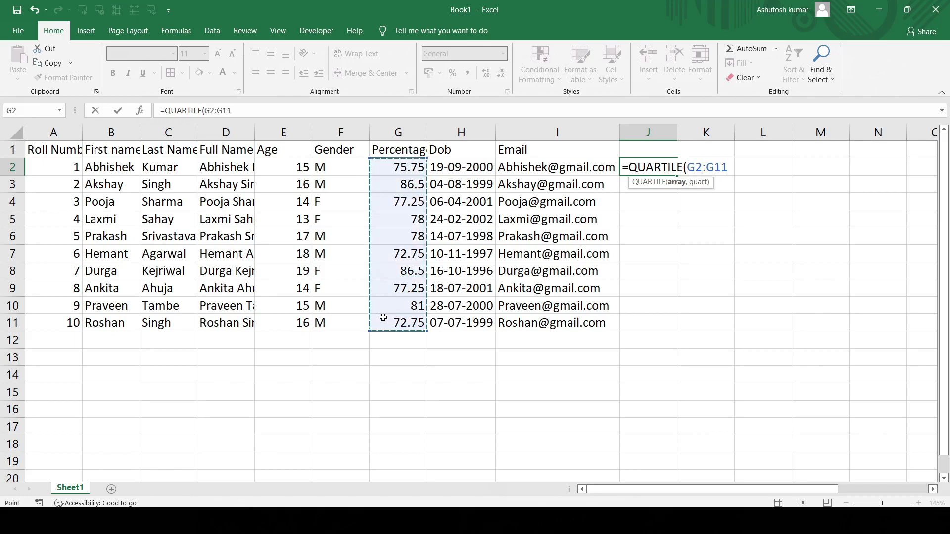
- Complete the QUARTILE formula in J2 with quart 2 for the median value
text(,)
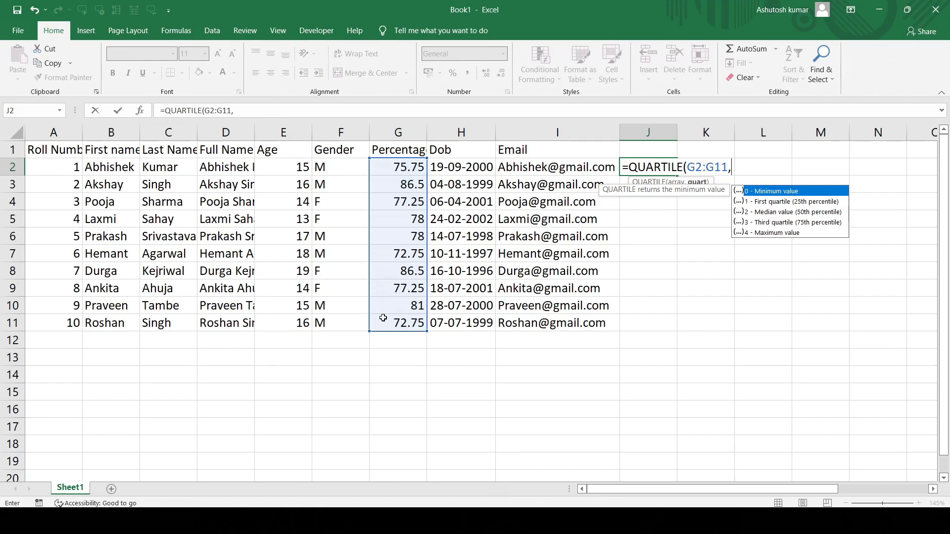
click(782, 202)
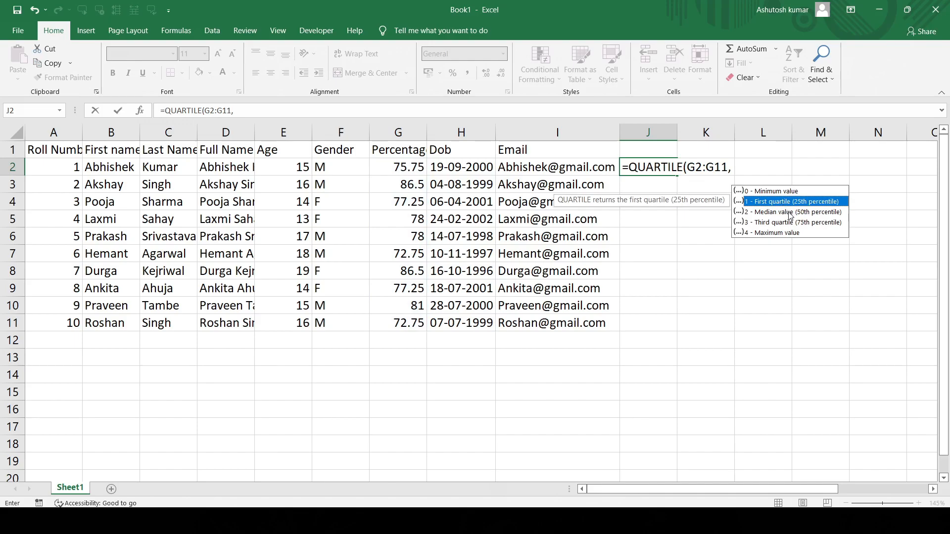
click(789, 212)
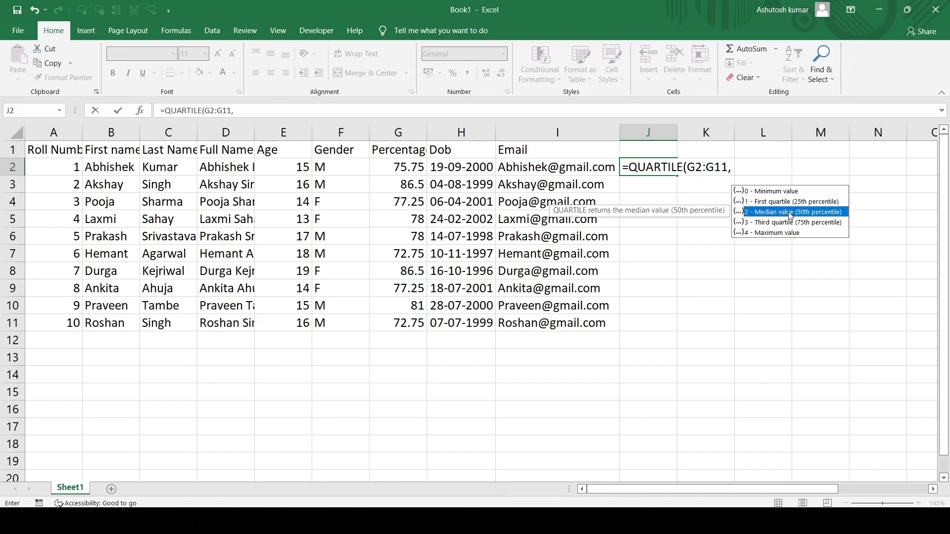
click(733, 167)
text(2))
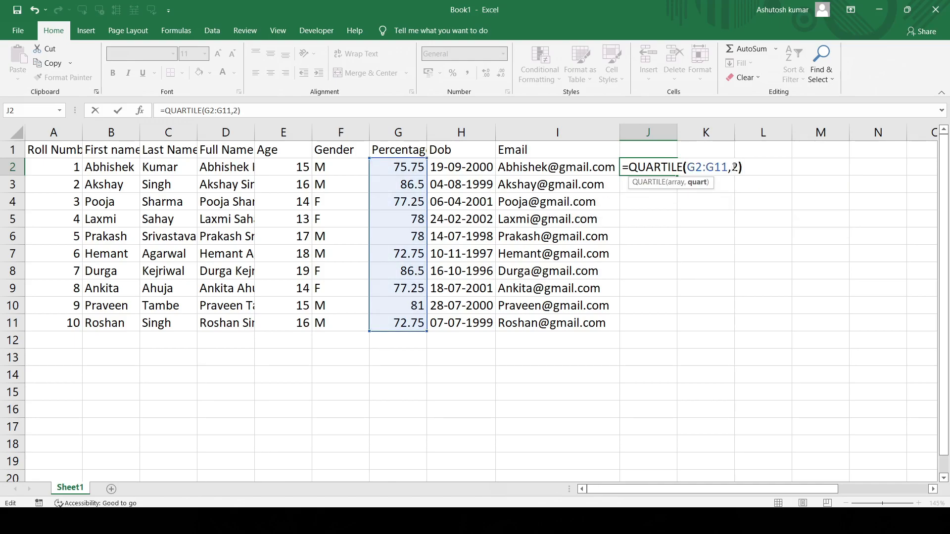
key(Return)
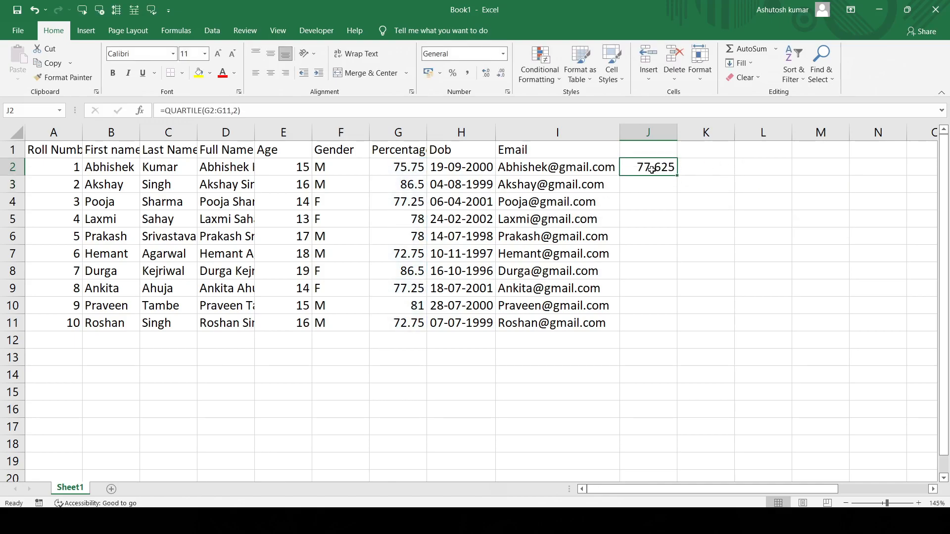
click(651, 170)
- Calculate the median of the percentages in K2 with =MEDIAN(G2:G11) and check the entered formula
click(695, 169)
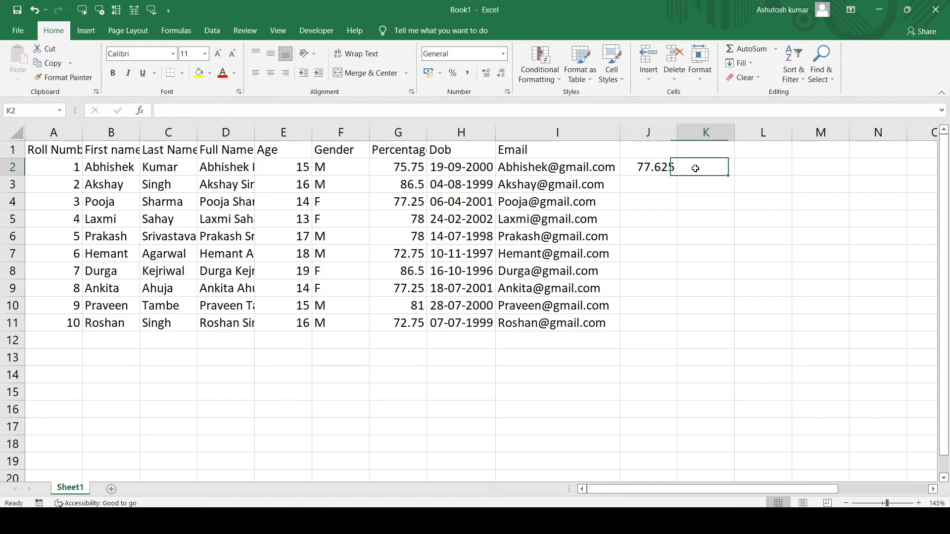
text(-)
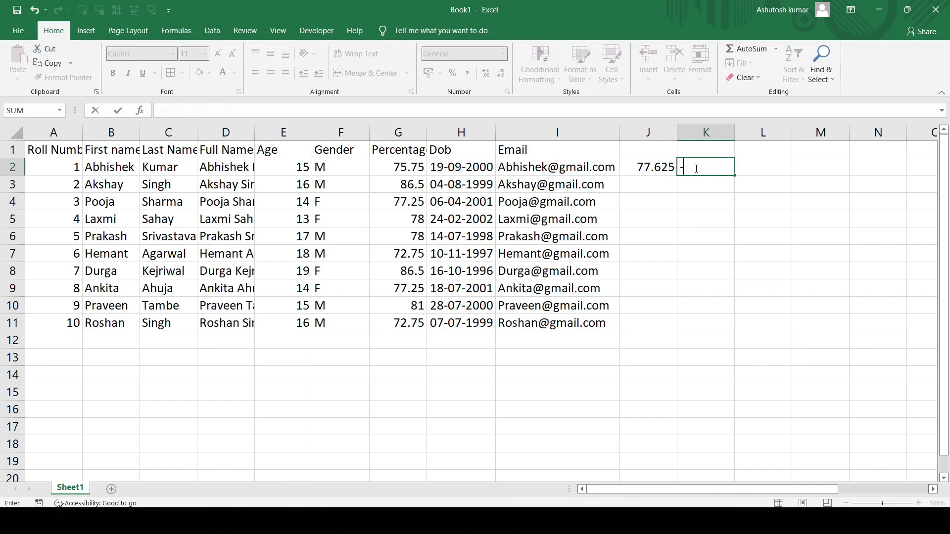
text(MEDIAN)
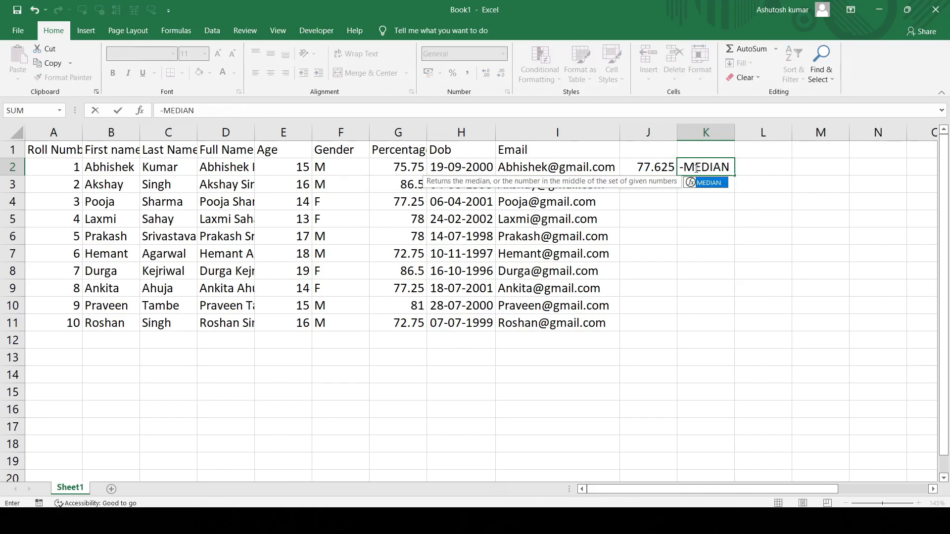
click(685, 167)
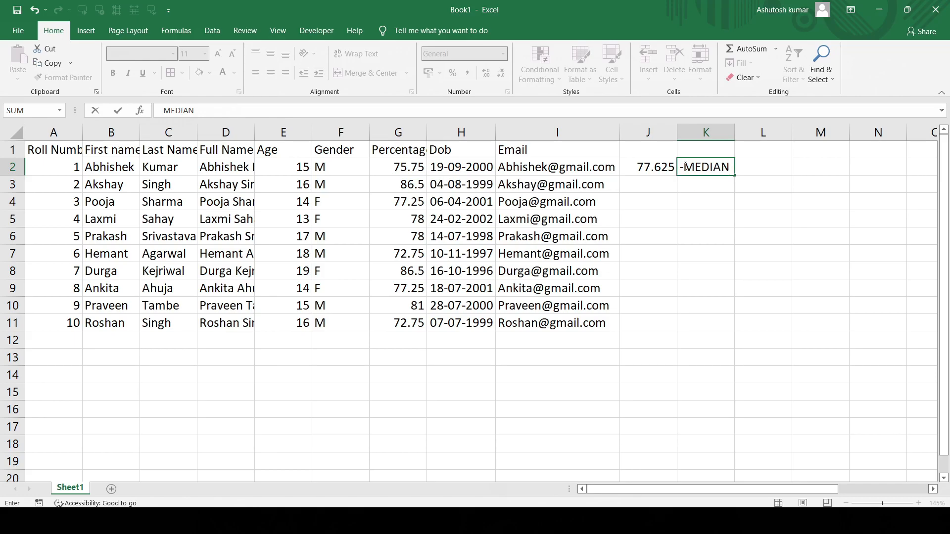
key(BackSpace)
text(=)
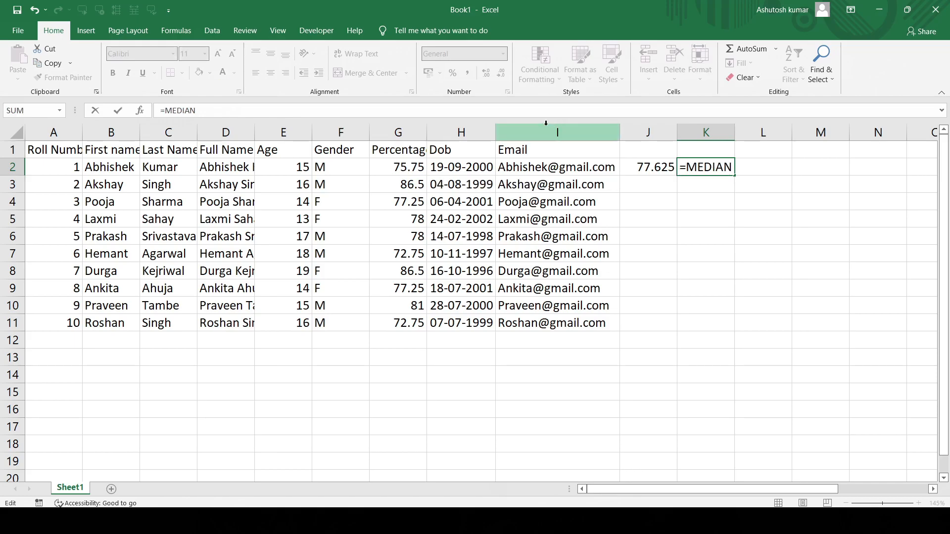
text(()
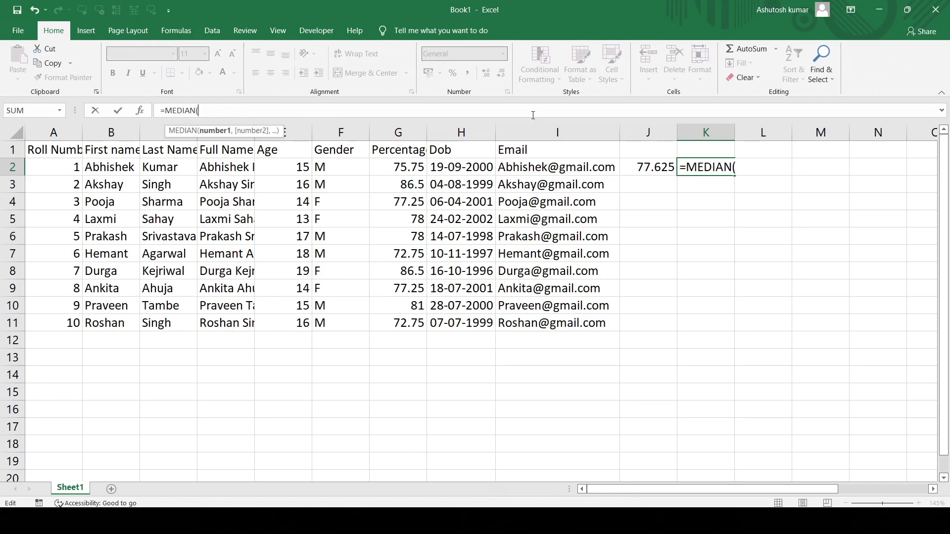
drag(388, 167, 408, 319)
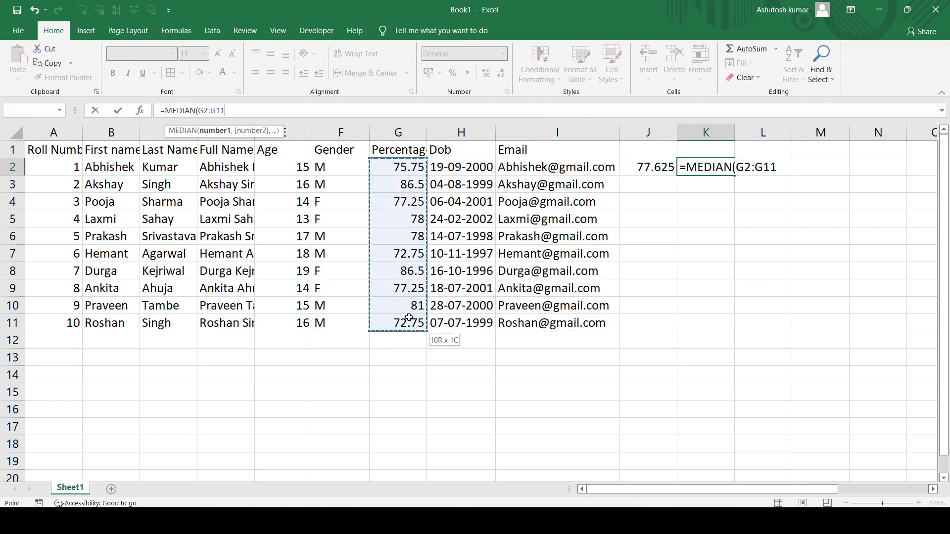
key(Return)
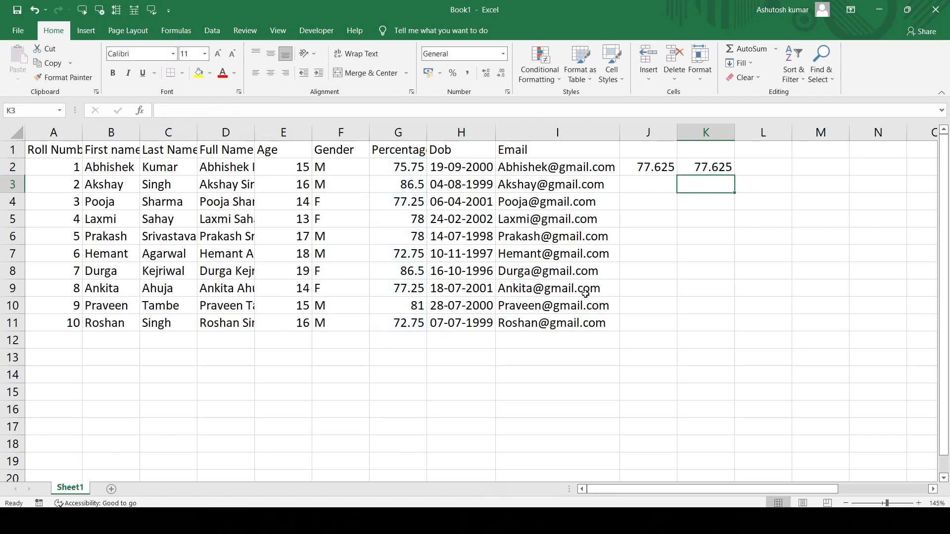
click(719, 169)
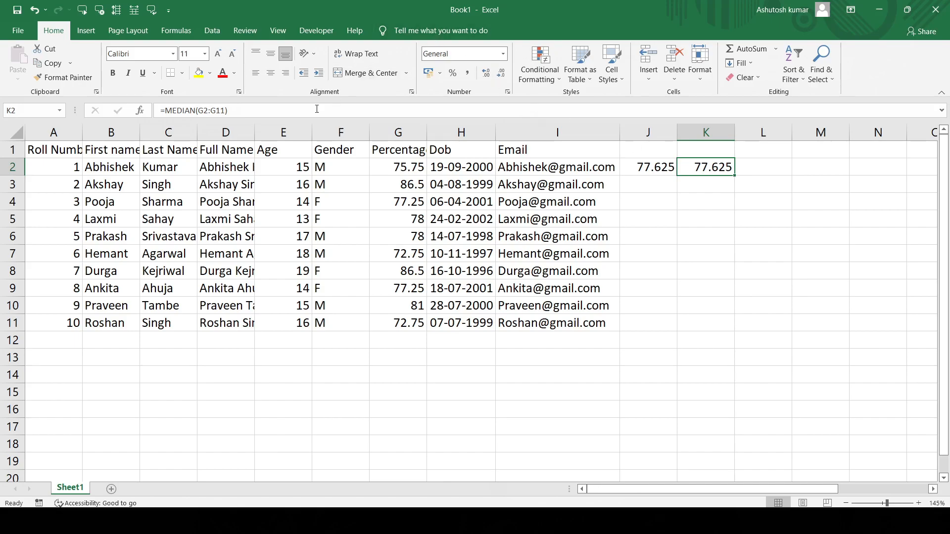
- Autofit the width of the Full Name column D to its contents
double_click(252, 135)
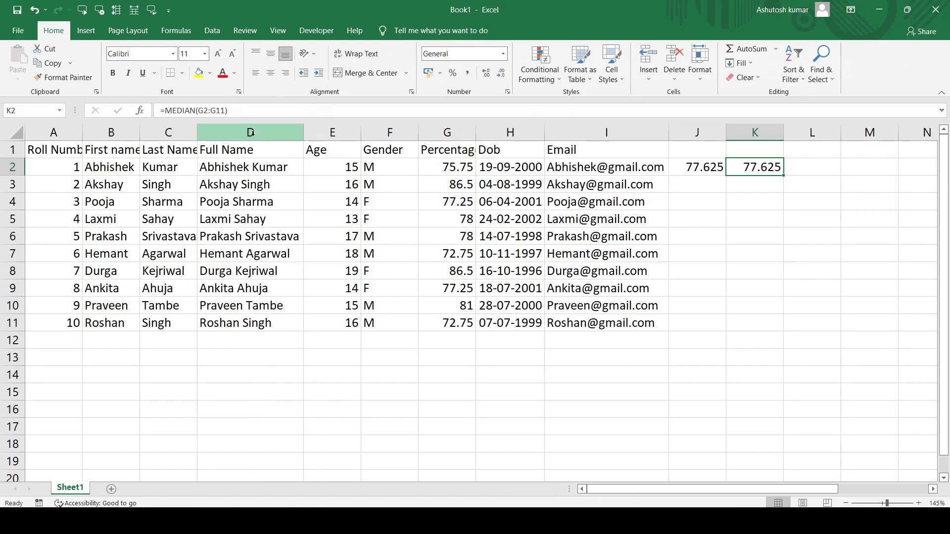